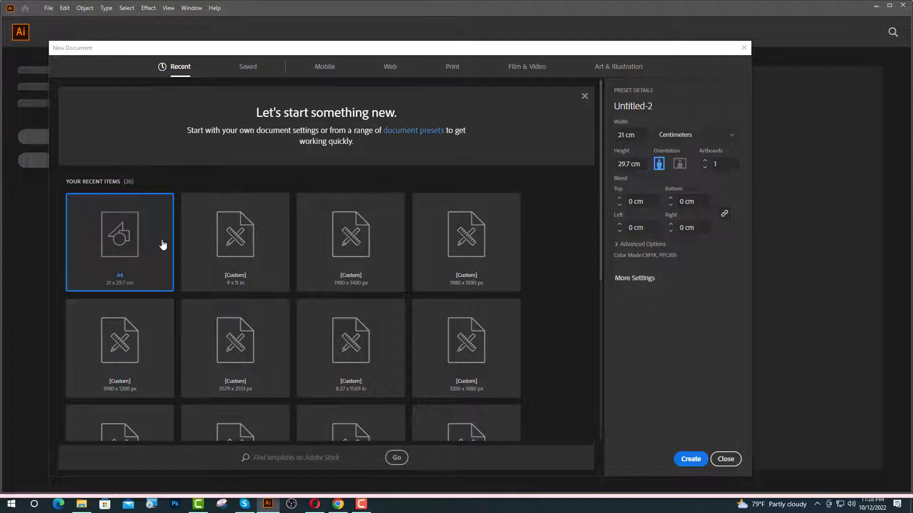
# Create a new 21 x 29.7 cm A4 document and set the stroke color to none
pyautogui.doubleClick(120, 247)
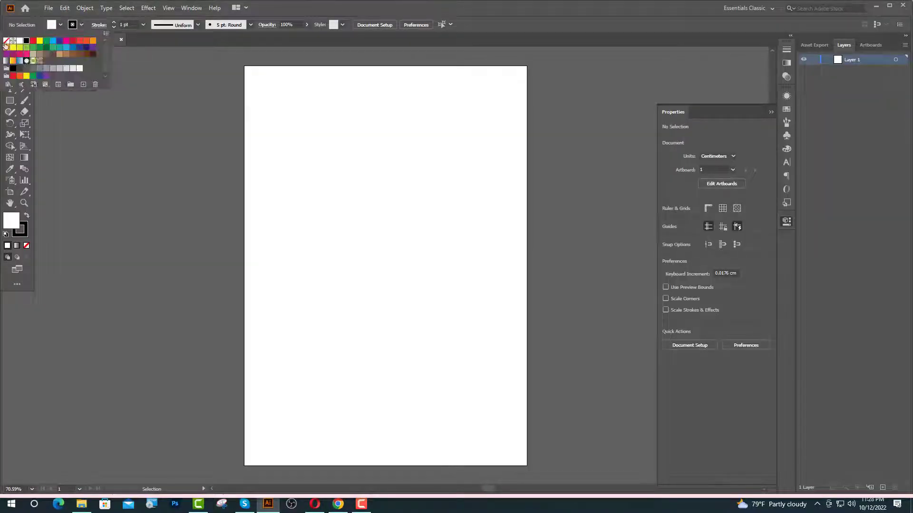
pyautogui.click(5, 43)
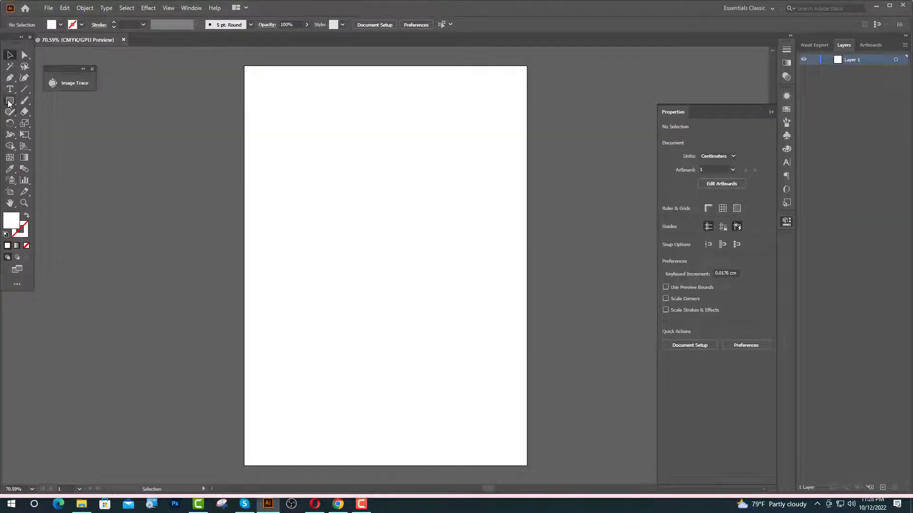
# Draw a square of about 2.33 cm beside the artboard's upper-left corner and fill it with the orange-red swatch
pyautogui.moveTo(164, 65); pyautogui.dragTo(197, 97)
pyautogui.press('v')
pyautogui.click(786, 109)
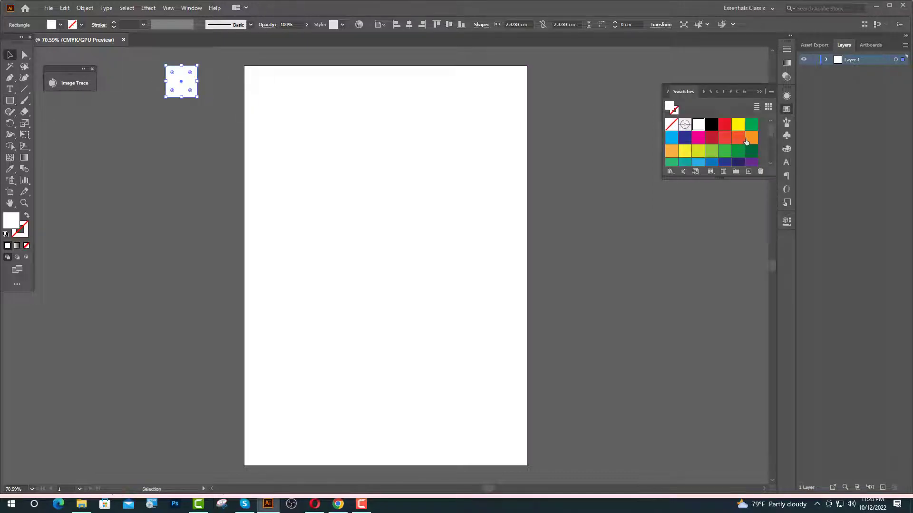
pyautogui.click(745, 138)
# Duplicate the orange-red square straight below it and fill the copy with the lighter orange swatch
pyautogui.moveTo(180, 86); pyautogui.dragTo(180, 130)
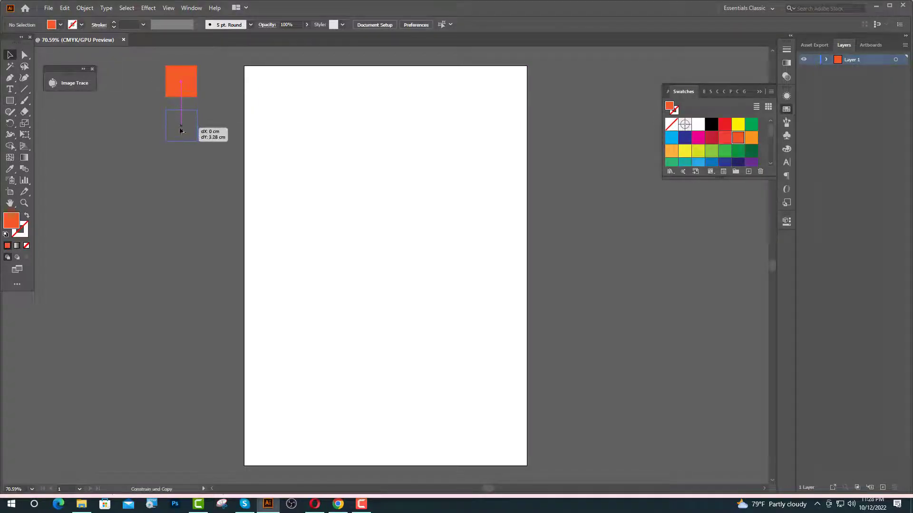
pyautogui.click(751, 138)
pyautogui.scroll(2, 464, 271)
# Duplicate the orange square below itself and set the copy's fill to hex color 262626
pyautogui.moveTo(181, 193); pyautogui.dragTo(187, 232)
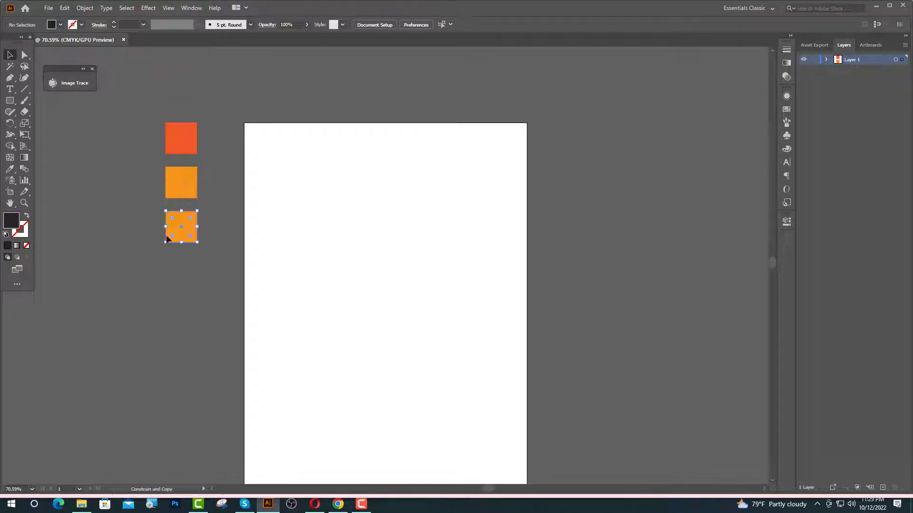
pyautogui.doubleClick(12, 222)
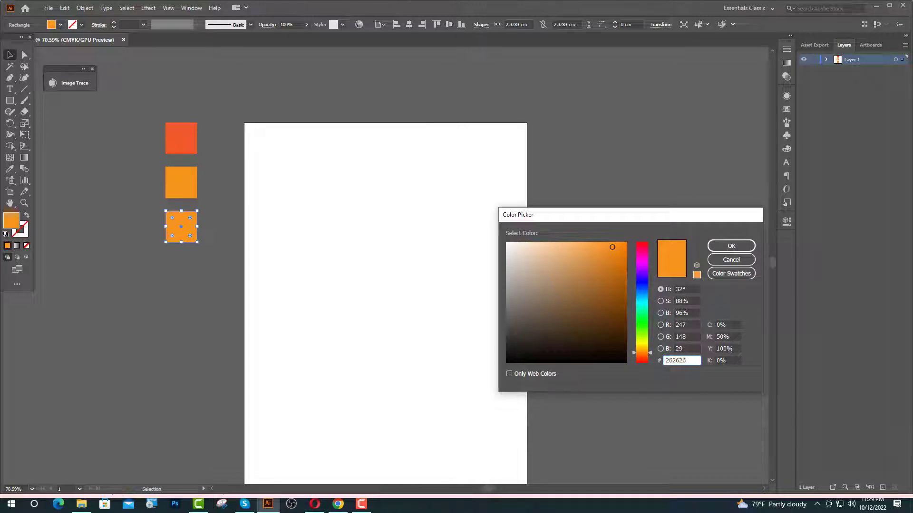
pyautogui.write('262626')
pyautogui.click(731, 245)
pyautogui.click(521, 326)
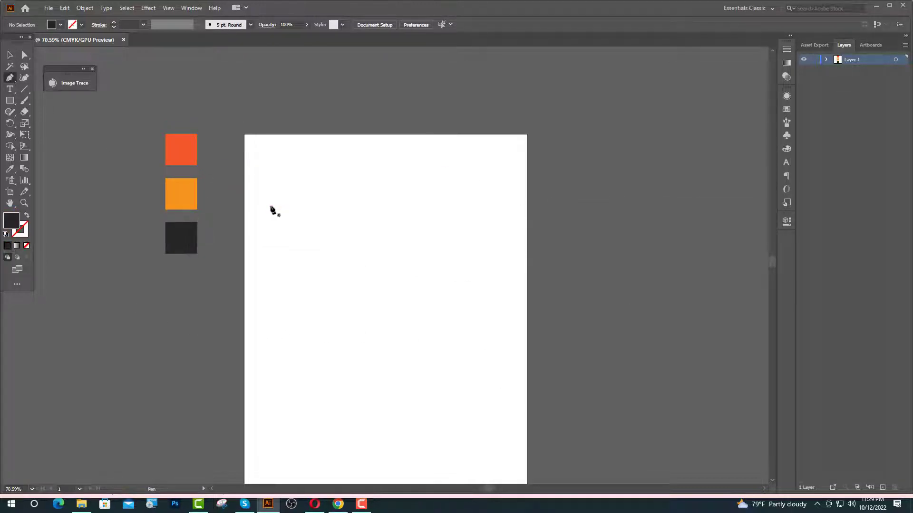
# Draw a closed dark shape over the artboard's upper-left corner with the Pen tool, curving from the left edge to the top edge at about 18.9 cm
pyautogui.click(245, 250)
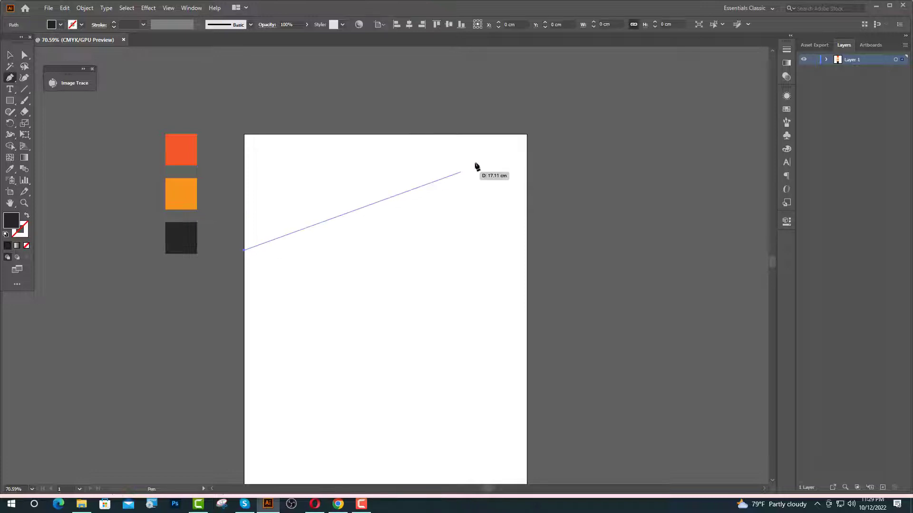
pyautogui.moveTo(498, 134); pyautogui.dragTo(642, 116)
pyautogui.click(499, 134)
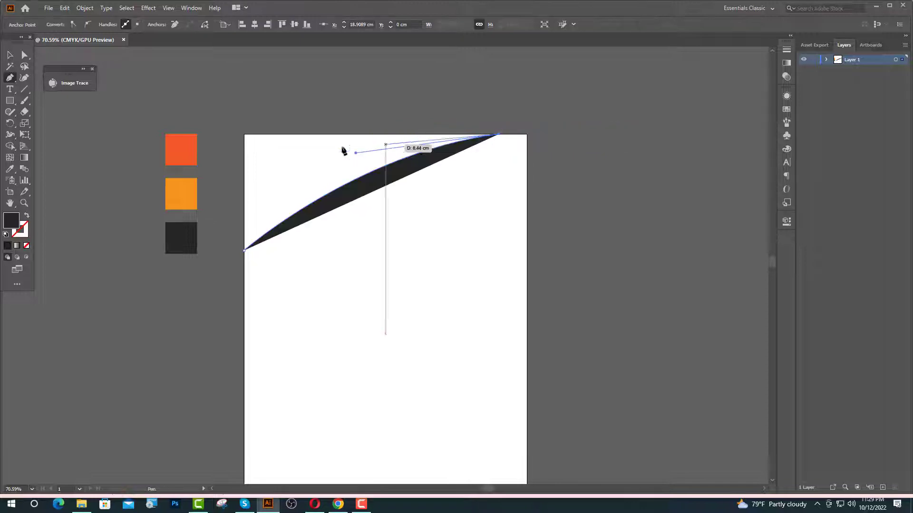
pyautogui.click(245, 135)
pyautogui.click(244, 251)
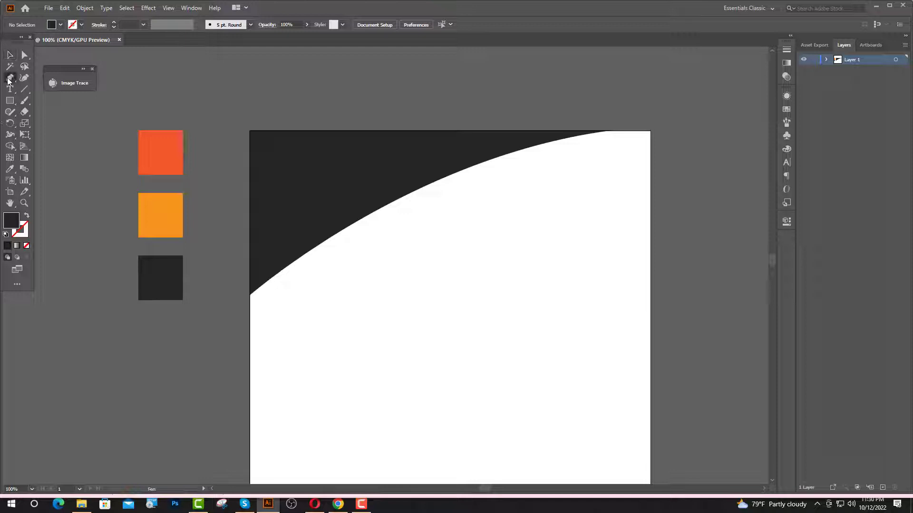
# Trace an open path along the dark shape's curve from its left-edge point to about X 13.19 cm, and swap its fill and stroke
pyautogui.click(9, 79)
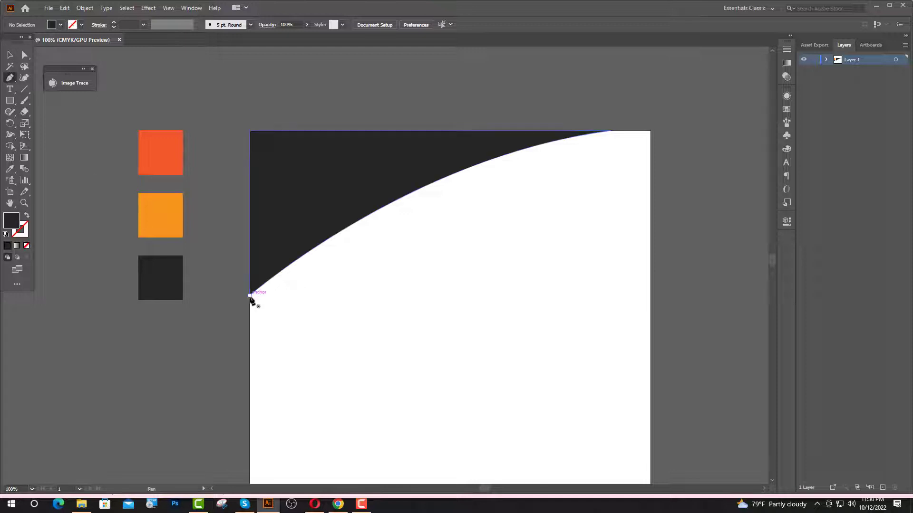
pyautogui.click(250, 295)
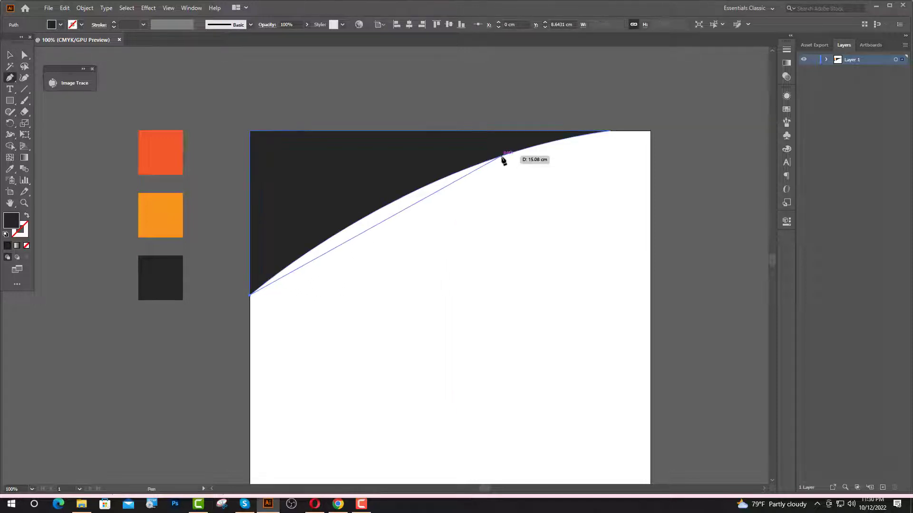
pyautogui.moveTo(501, 156); pyautogui.dragTo(611, 130)
pyautogui.press('v')
pyautogui.hotkey('shift', 'x')
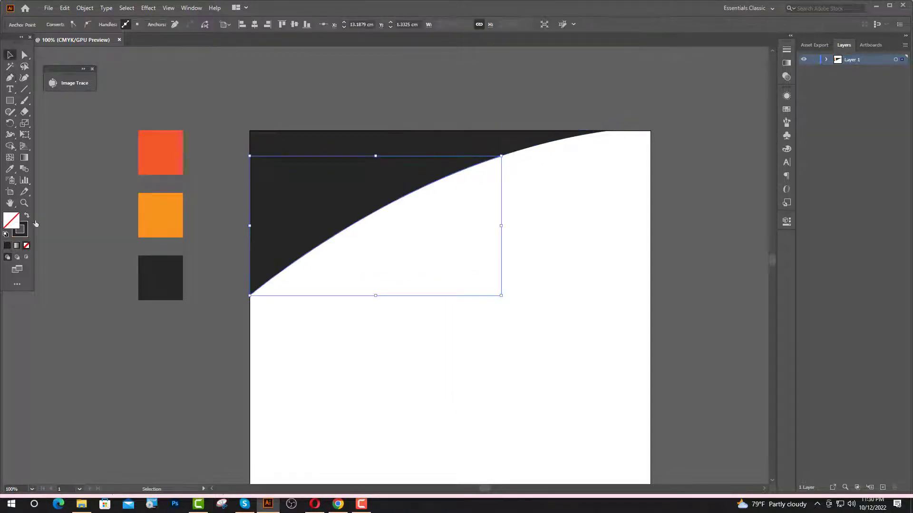
# Apply the rough charcoal-style art brush to the traced path and set its stroke weight to 4 pt
pyautogui.click(787, 124)
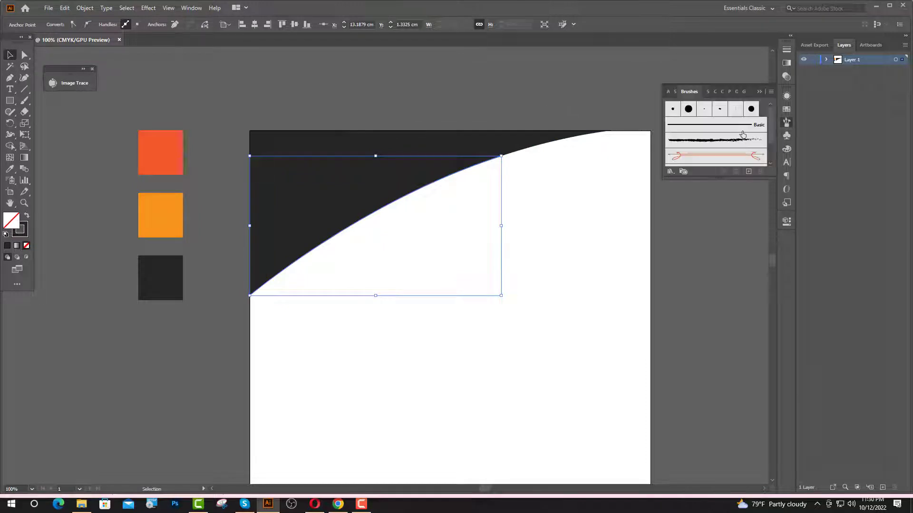
pyautogui.click(726, 141)
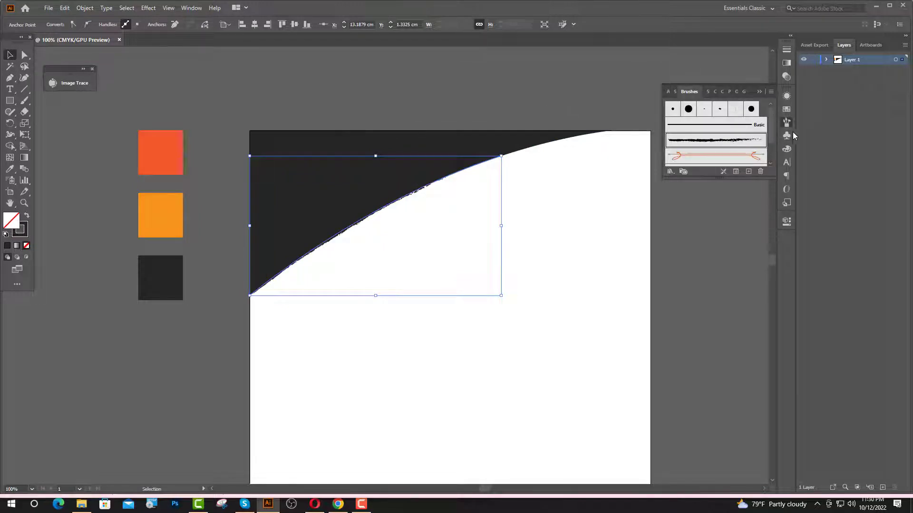
pyautogui.click(761, 92)
pyautogui.click(114, 23)
pyautogui.click(114, 22)
pyautogui.click(113, 22)
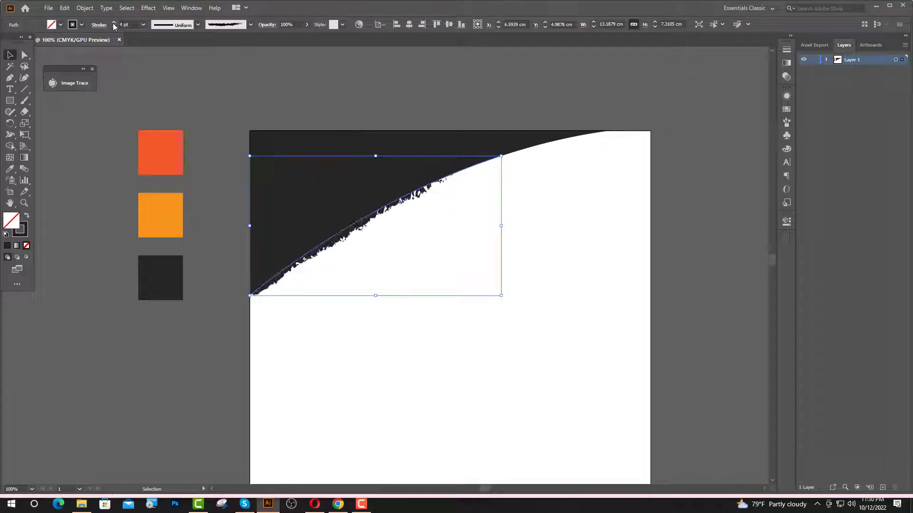
# Move the brushed path's lower-left anchor point down and outward past the artboard's left edge
pyautogui.click(274, 291)
pyautogui.scroll(1, 274, 290)
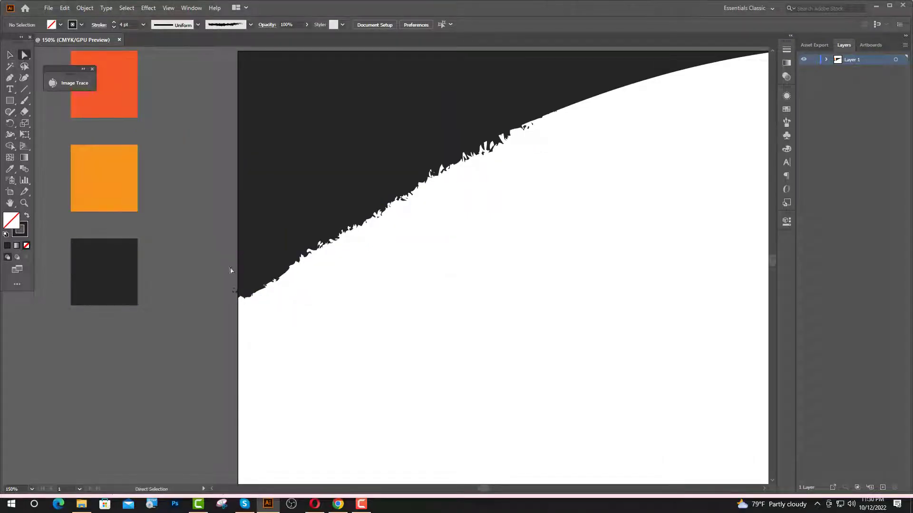
pyautogui.click(237, 300)
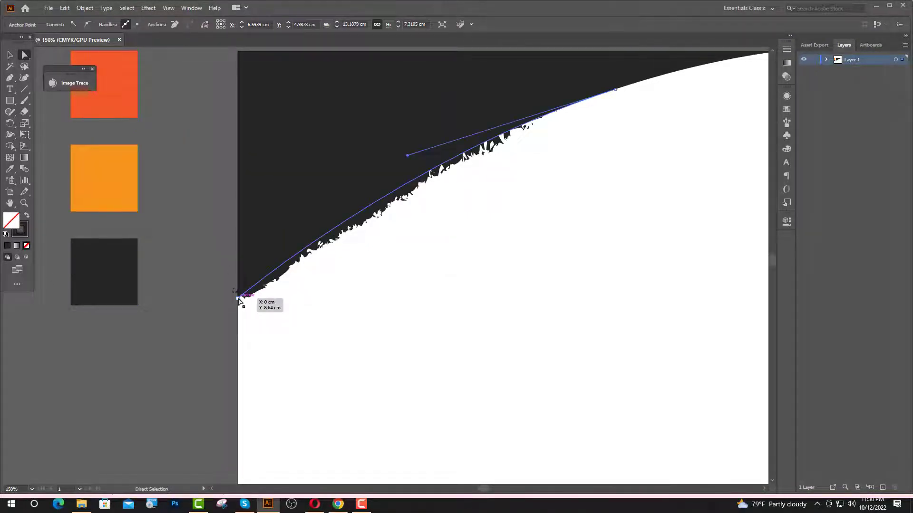
pyautogui.moveTo(239, 299); pyautogui.dragTo(197, 329)
pyautogui.click(403, 360)
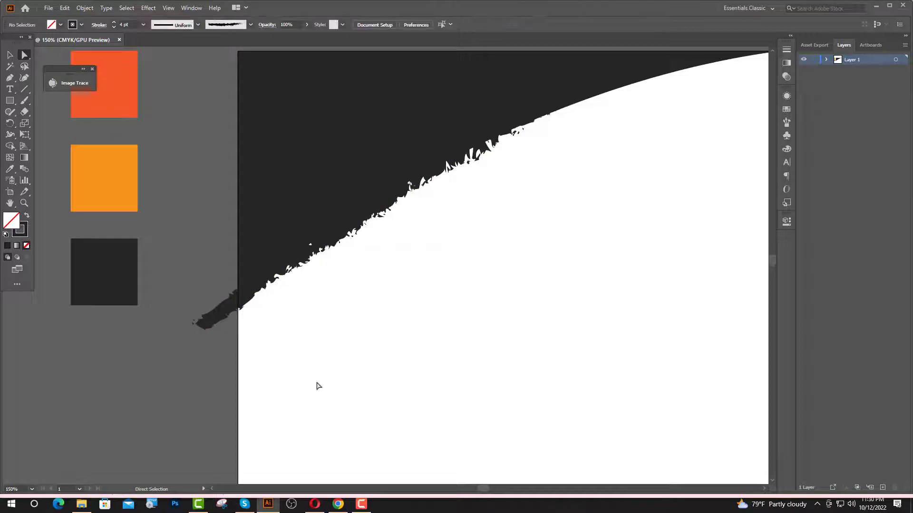
pyautogui.moveTo(256, 389); pyautogui.dragTo(214, 394)
# Convert the brushed stroke into editable outlines with Expand Appearance
pyautogui.press('v')
pyautogui.click(214, 303)
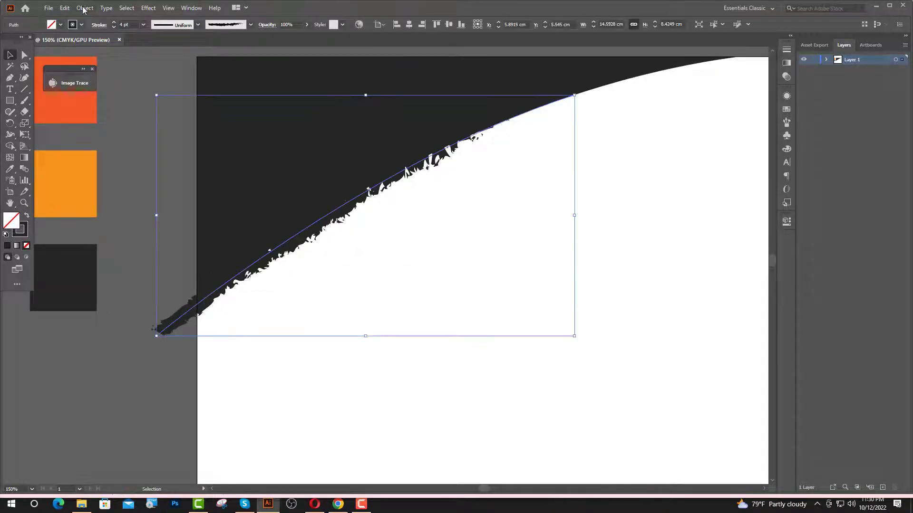
pyautogui.click(85, 8)
pyautogui.click(123, 126)
# Merge the dark corner shape with the expanded brush outlines and their small fragments along the curve, using the Shape Builder tool
pyautogui.click(313, 227)
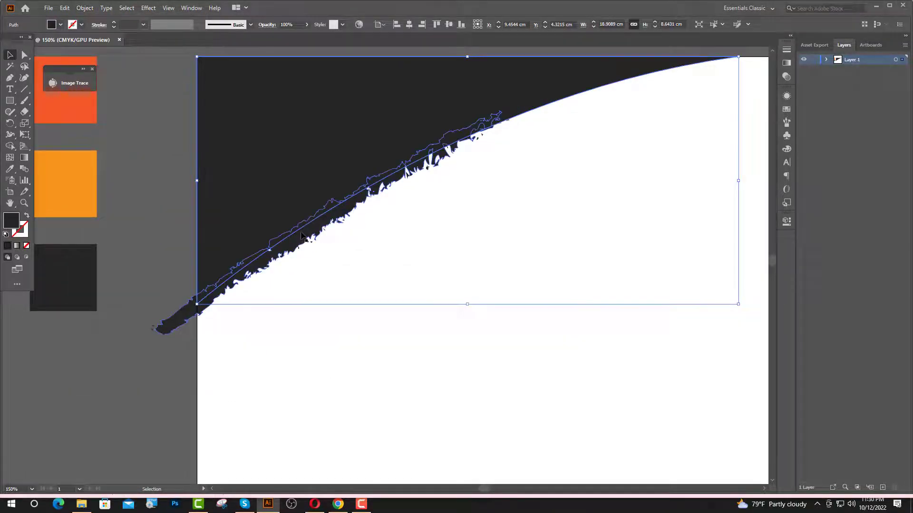
pyautogui.keyDown('shift'); pyautogui.click(300, 237); pyautogui.keyUp('shift')
pyautogui.hotkey('shift', 'm')
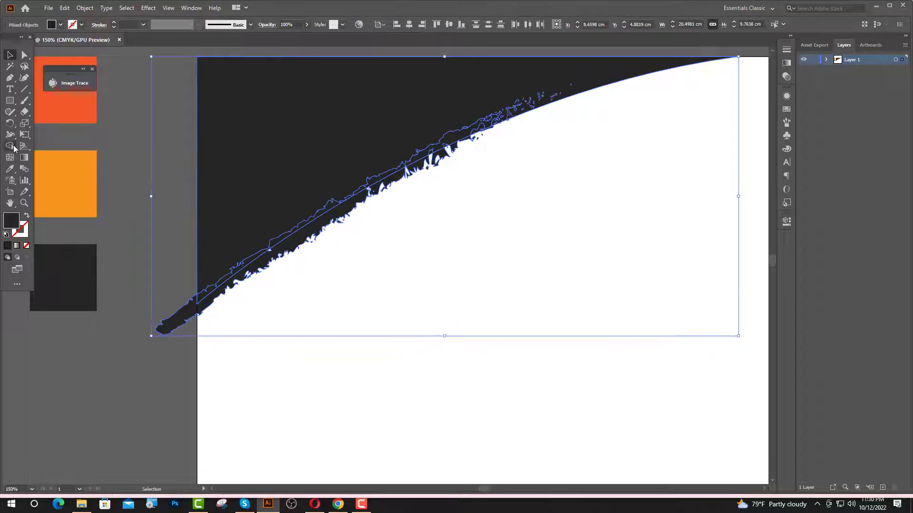
pyautogui.click(337, 209)
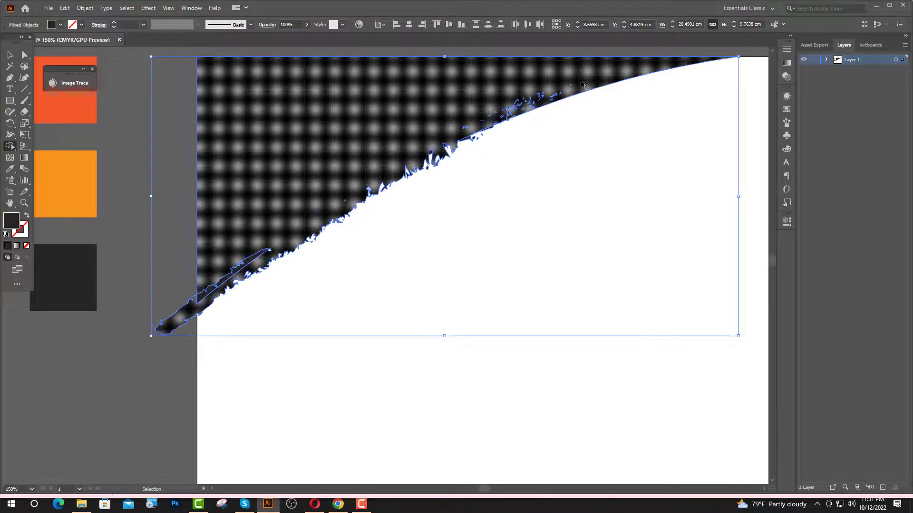
pyautogui.scroll(3, 579, 84)
pyautogui.scroll(1, 579, 85)
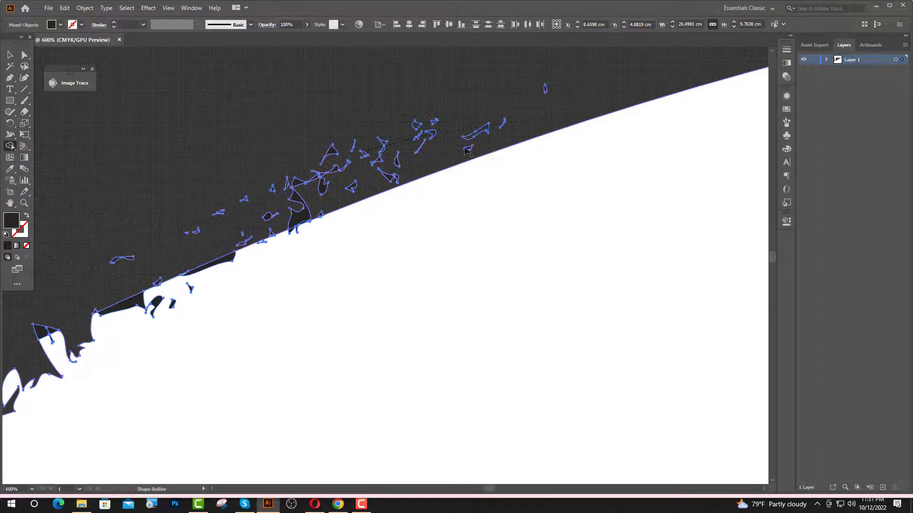
pyautogui.click(307, 225)
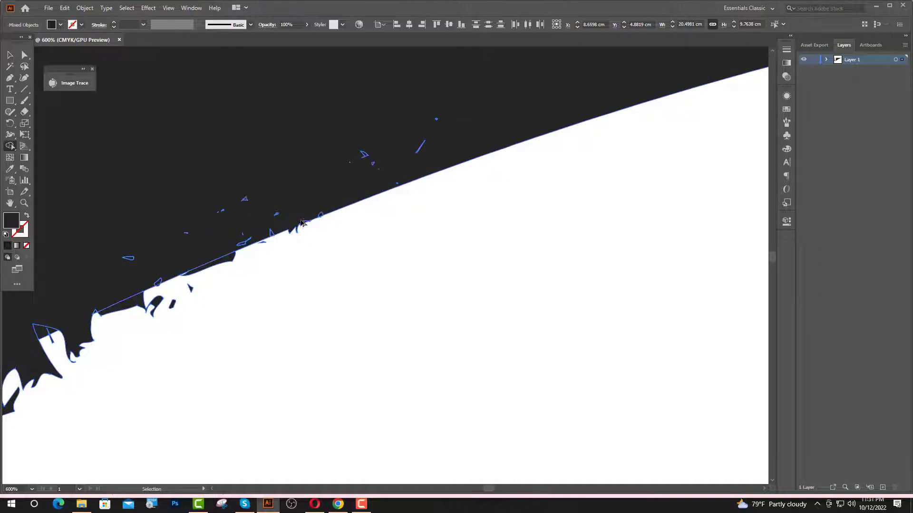
pyautogui.scroll(5, 302, 223)
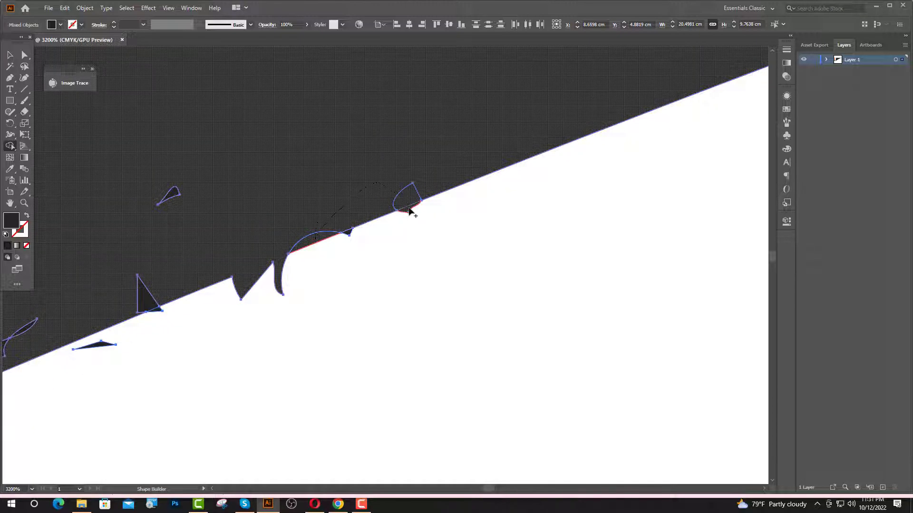
pyautogui.scroll(-5, 410, 211)
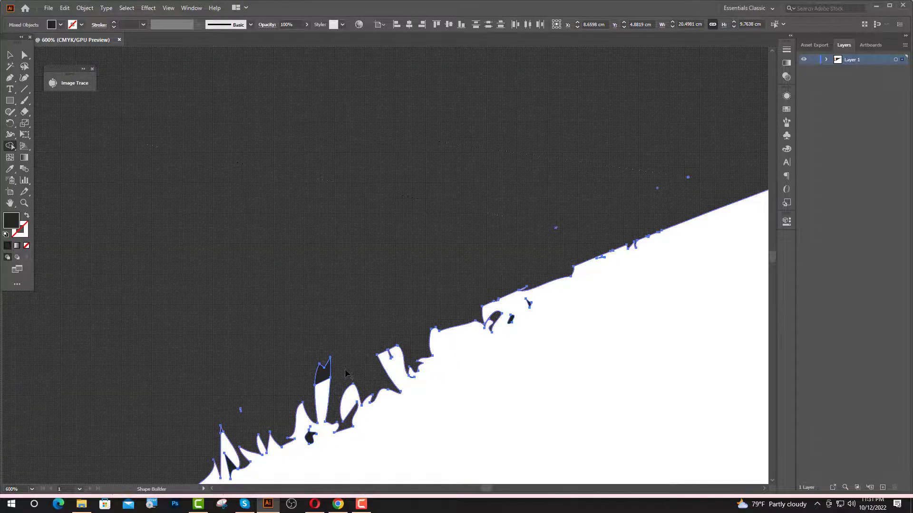
pyautogui.scroll(-3, 235, 428)
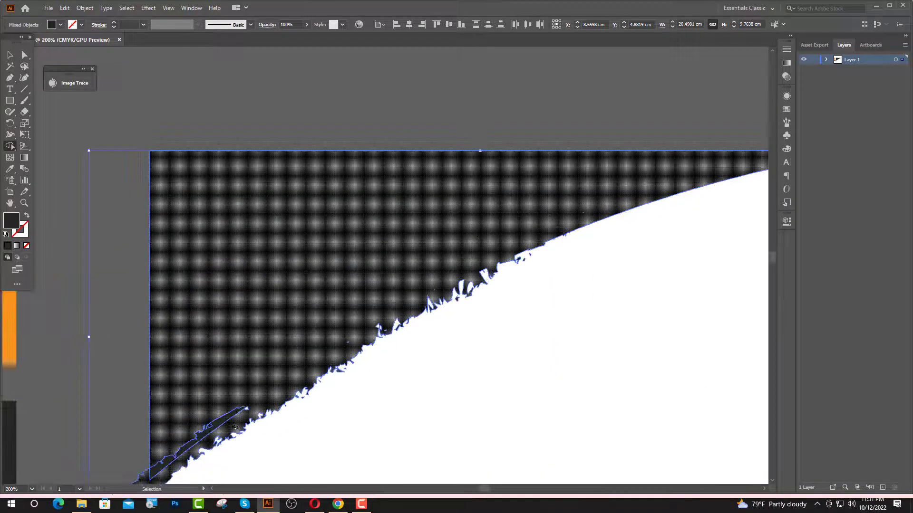
pyautogui.scroll(-2, 291, 371)
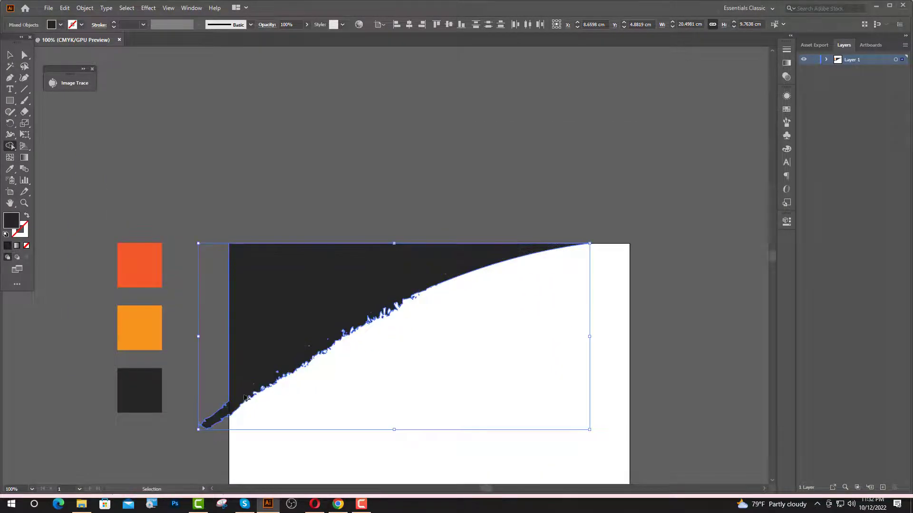
# Draw a rectangle of about 4.40 x 12.45 cm over the part overhanging the left edge, and subtract it from the dark shape with Minus Front
pyautogui.scroll(3, 245, 396)
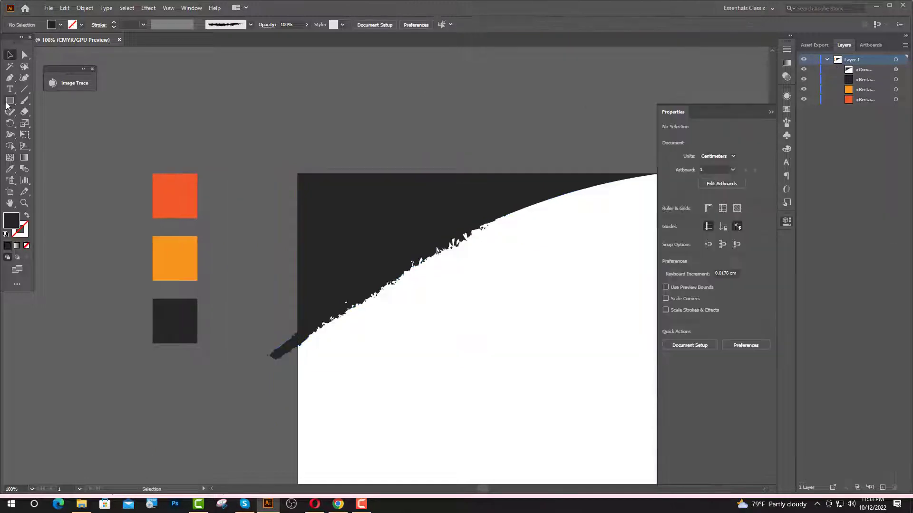
pyautogui.press('m')
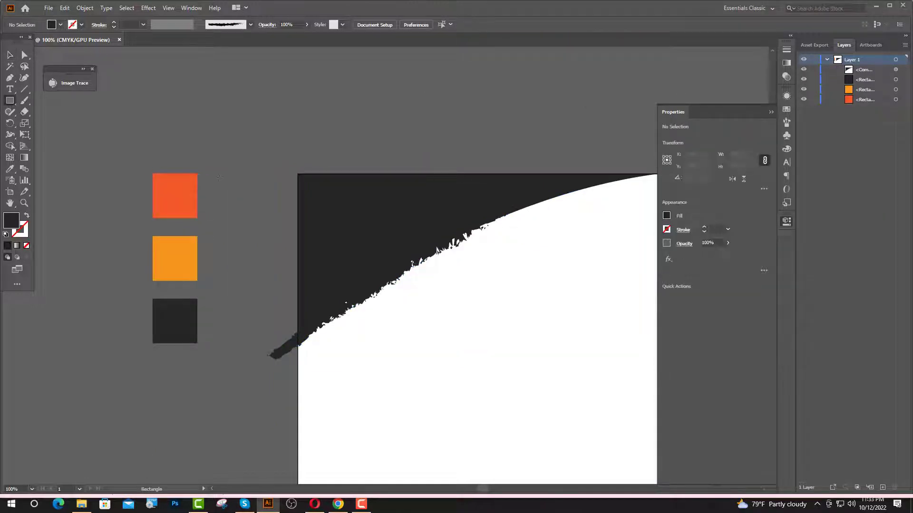
pyautogui.moveTo(213, 164); pyautogui.dragTo(297, 402)
pyautogui.press('v')
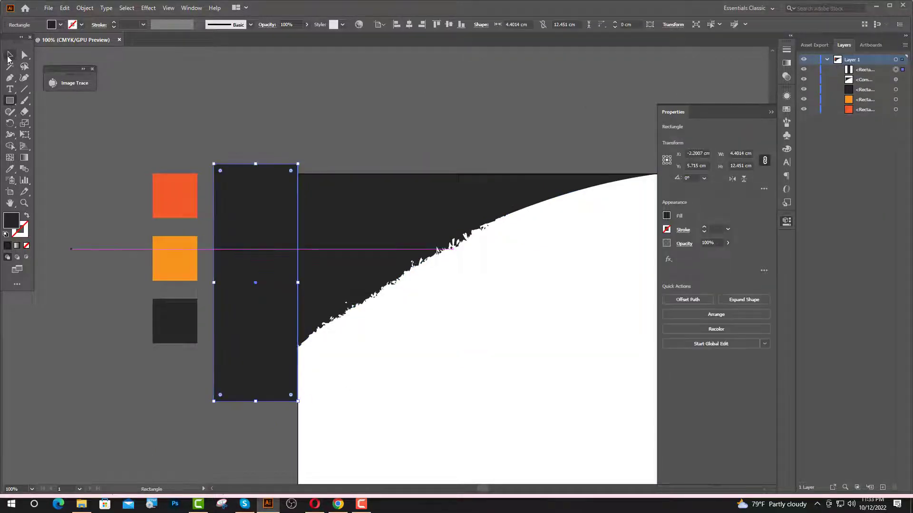
pyautogui.keyDown('shift'); pyautogui.click(310, 197); pyautogui.keyUp('shift')
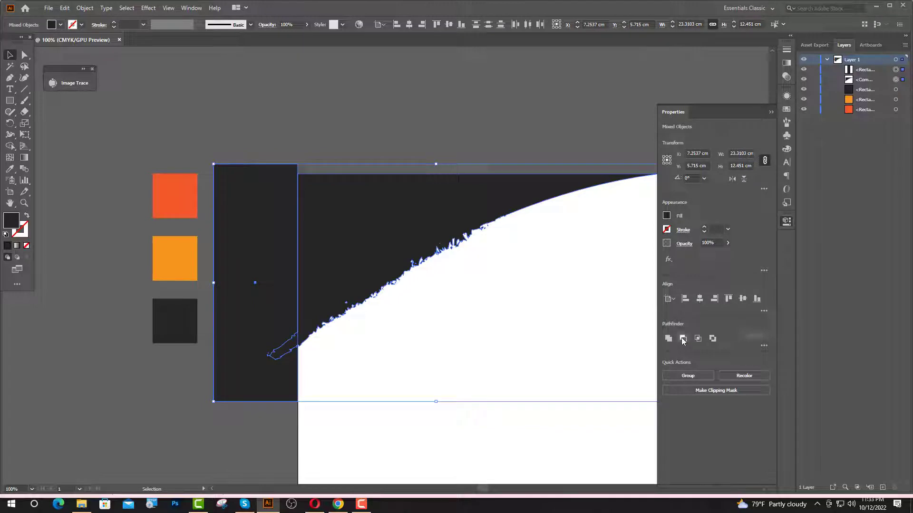
pyautogui.click(683, 339)
pyautogui.click(214, 102)
# Draw a closed dark Pen shape below the corner's curve, following the page edges, with a curved lower edge meeting the right page edge at about 12.09 cm
pyautogui.hotkey('ctrl', '-')
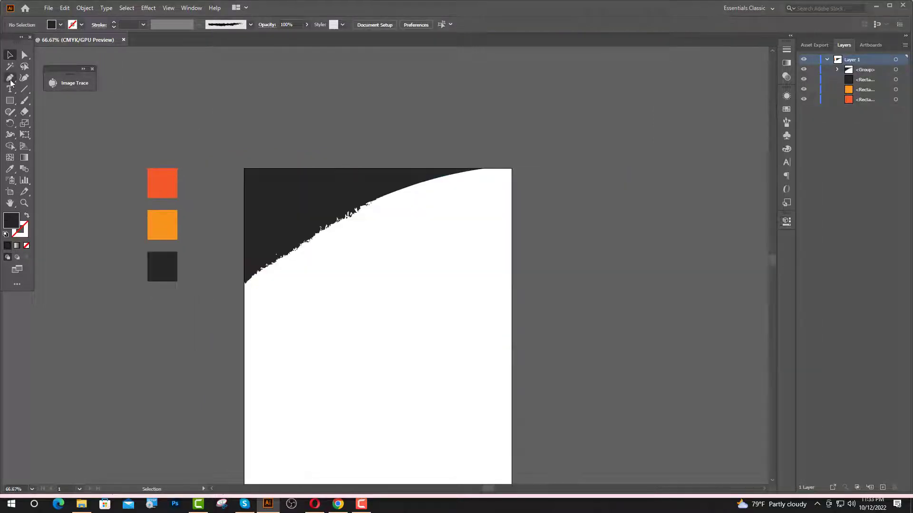
pyautogui.click(485, 168)
pyautogui.scroll(1, 247, 299)
pyautogui.moveTo(242, 274); pyautogui.dragTo(104, 421)
pyautogui.click(242, 273)
pyautogui.scroll(-2, 224, 371)
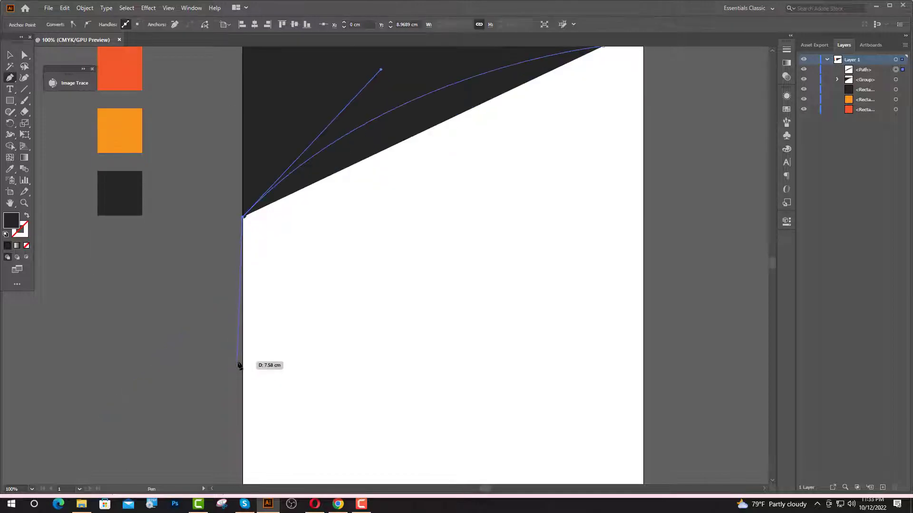
pyautogui.click(244, 394)
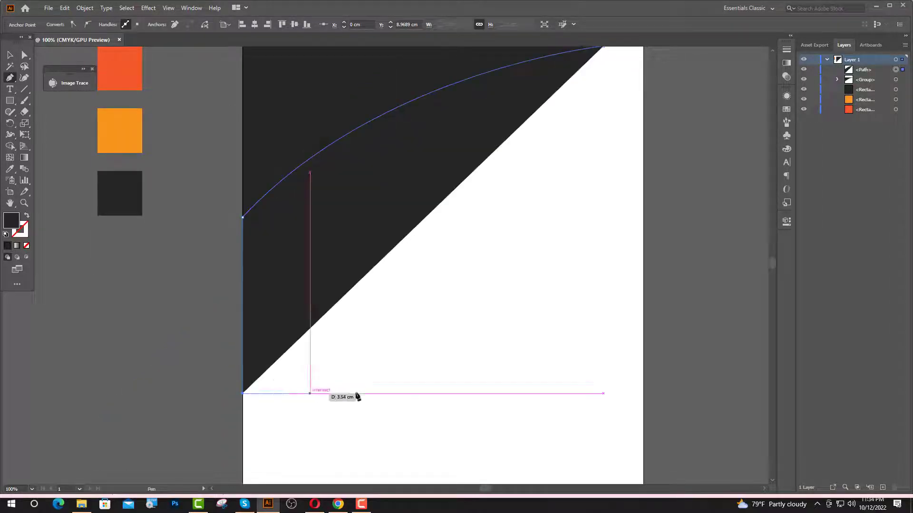
pyautogui.scroll(-1, 642, 223)
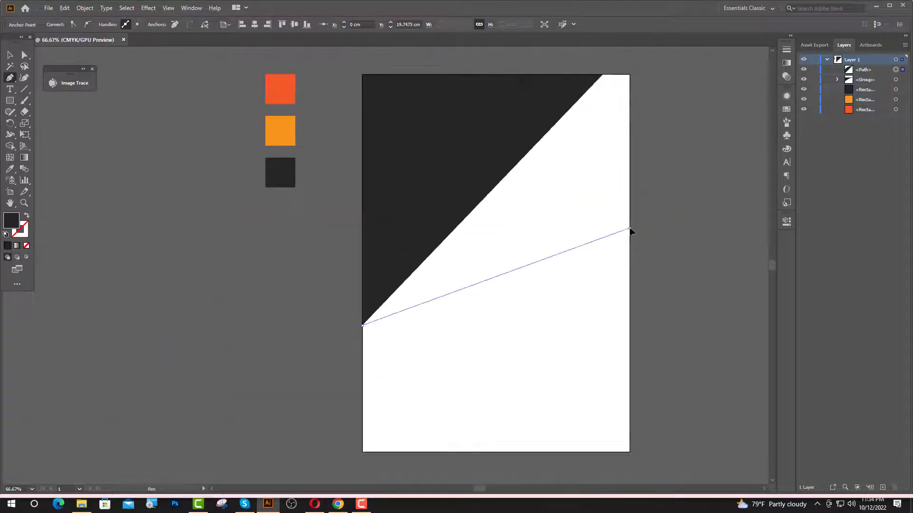
pyautogui.moveTo(629, 230); pyautogui.dragTo(590, 224)
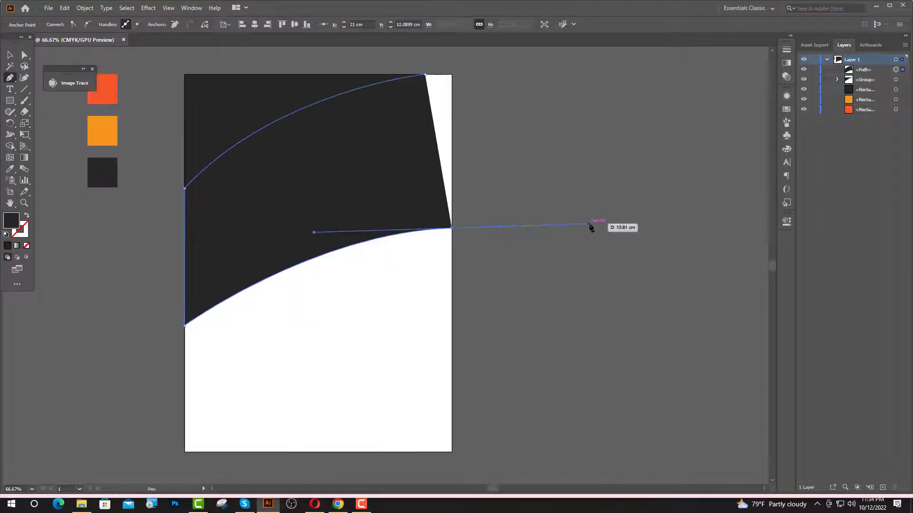
pyautogui.click(452, 75)
pyautogui.click(425, 74)
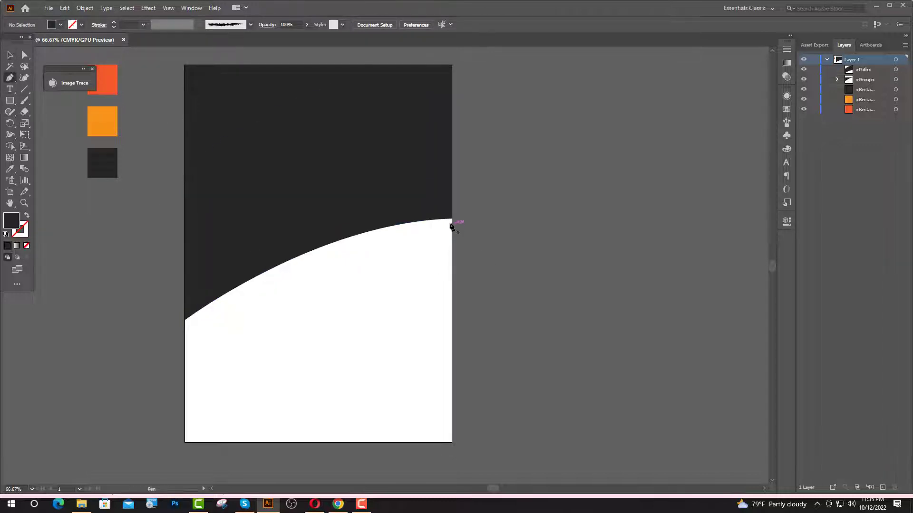
# Trace the large dark shape's lower curve as an unfilled 1 pt path and place a copy about 4.2 cm below it
pyautogui.click(452, 219)
pyautogui.moveTo(185, 319); pyautogui.dragTo(33, 430)
pyautogui.click(11, 56)
pyautogui.click(222, 301)
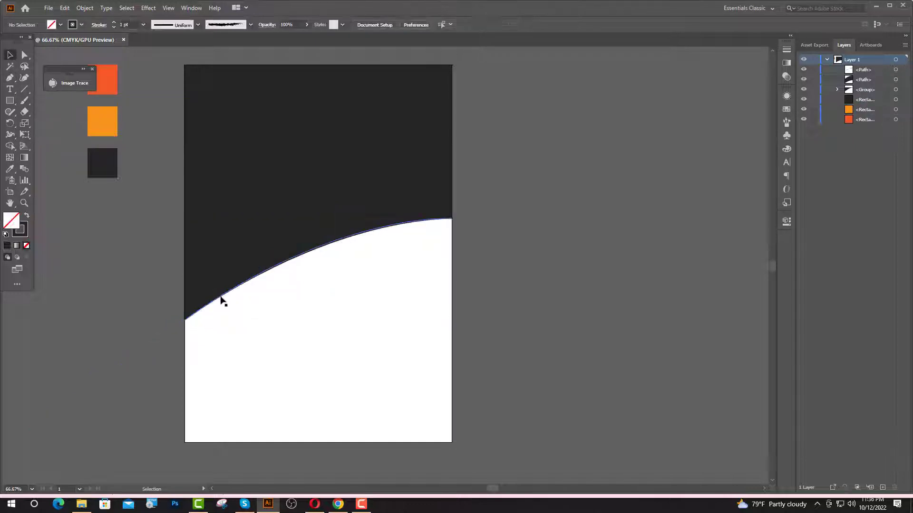
pyautogui.moveTo(222, 301); pyautogui.dragTo(226, 354)
# Reshape the copied curve by adjusting both direction handles of the anchor point on the page's left edge
pyautogui.click(25, 56)
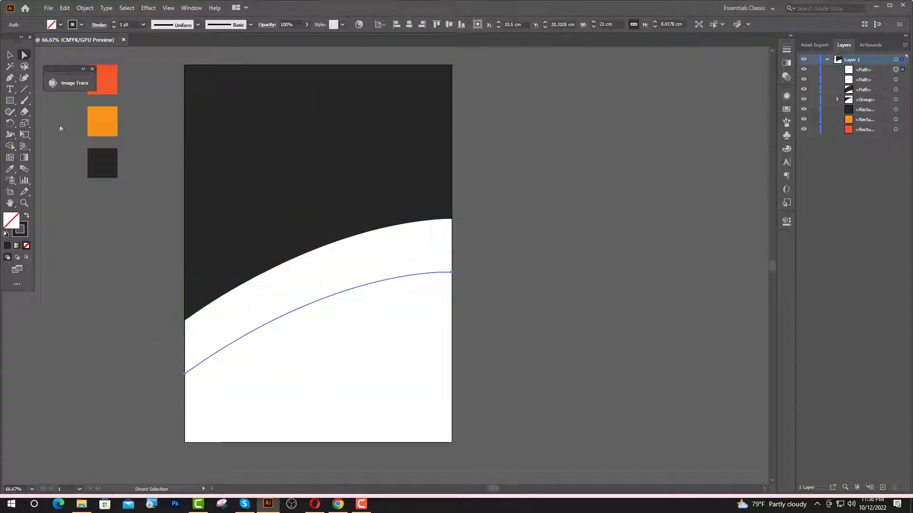
pyautogui.click(185, 374)
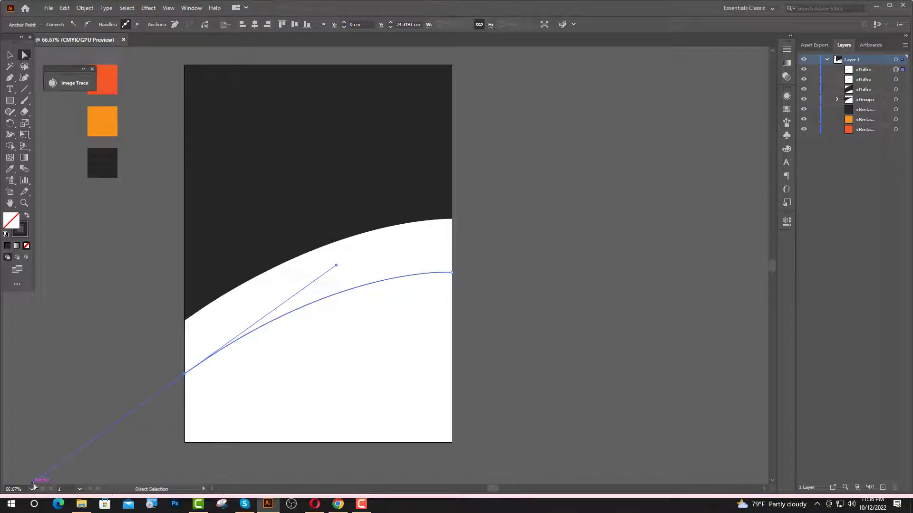
pyautogui.moveTo(33, 484); pyautogui.dragTo(28, 475)
pyautogui.moveTo(342, 274); pyautogui.dragTo(359, 262)
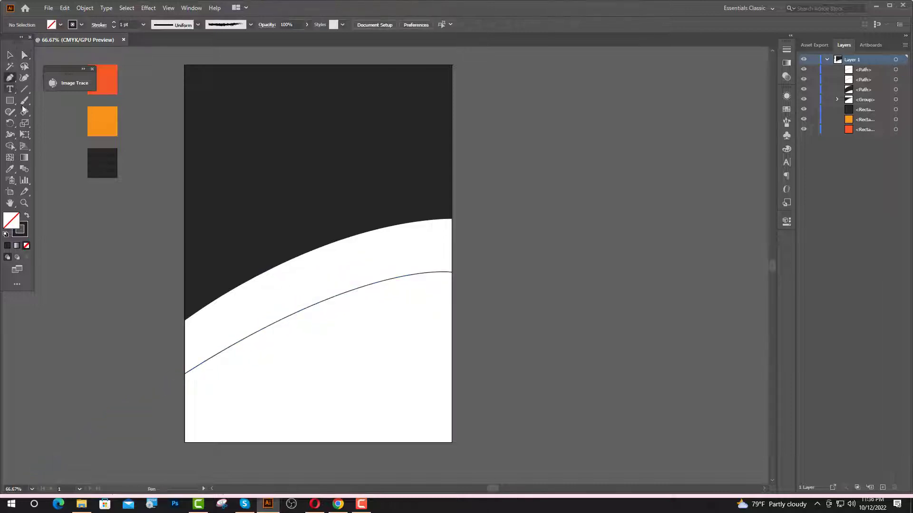
# Connect the ends of the two curves along the page's side edges into one closed band
pyautogui.click(185, 320)
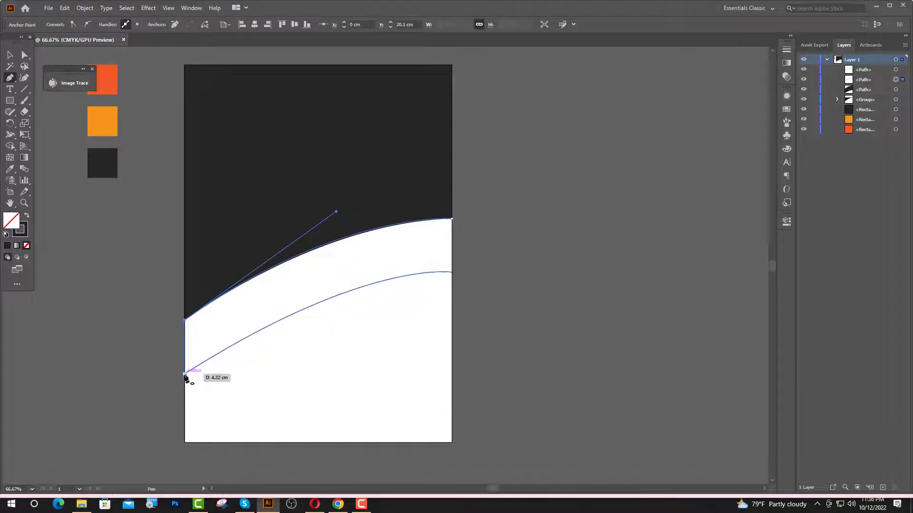
pyautogui.click(186, 374)
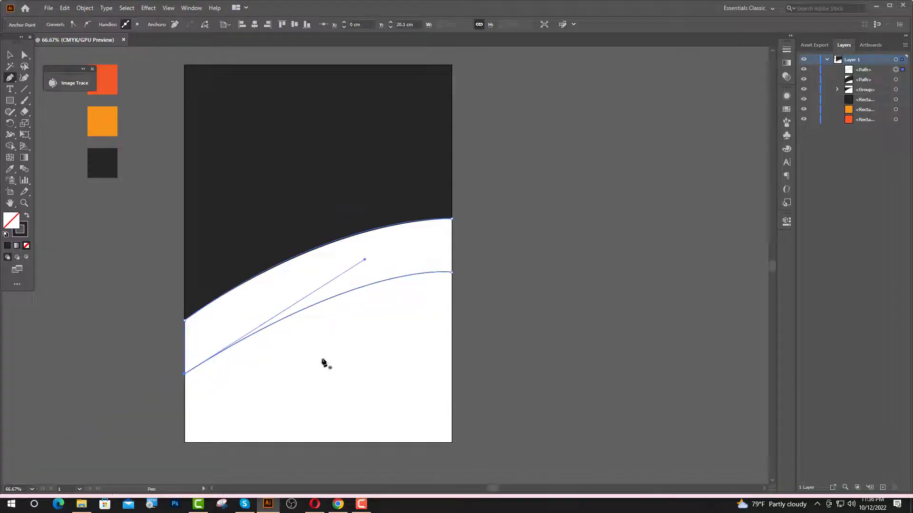
pyautogui.click(452, 219)
# Bring the rough-edged dark corner group to the front of the stacking order
pyautogui.press('v')
pyautogui.click(254, 133)
pyautogui.click(254, 130)
pyautogui.rightClick(232, 115)
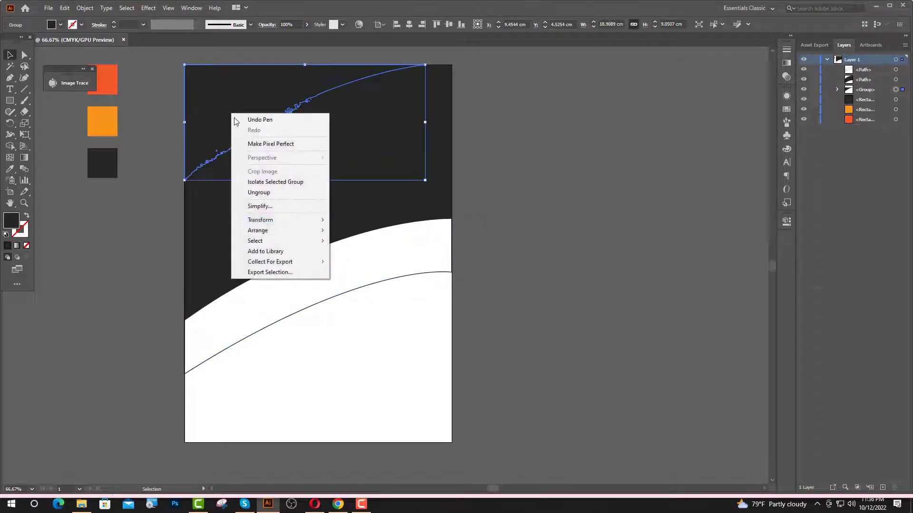
pyautogui.moveTo(270, 231)
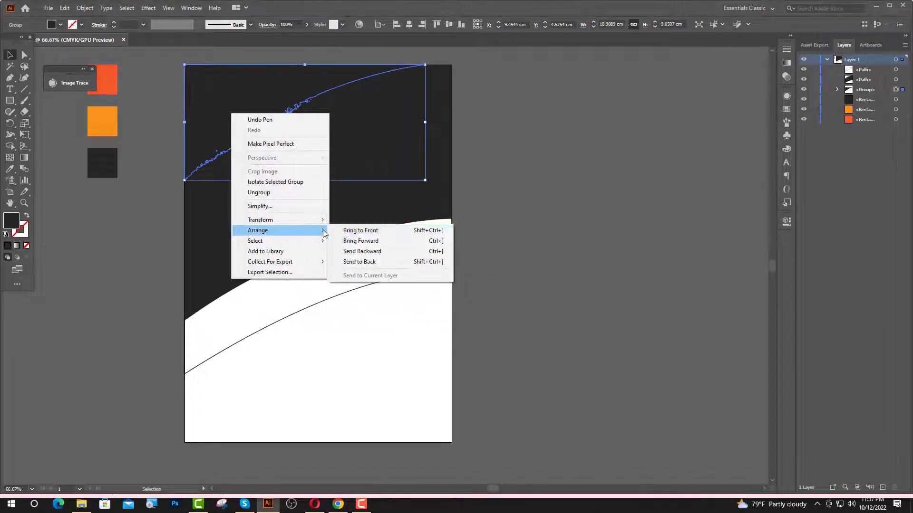
pyautogui.click(362, 231)
pyautogui.click(558, 212)
# Fill the curved band with the orange-red palette colour and no outline, using the Eyedropper tool
pyautogui.click(369, 284)
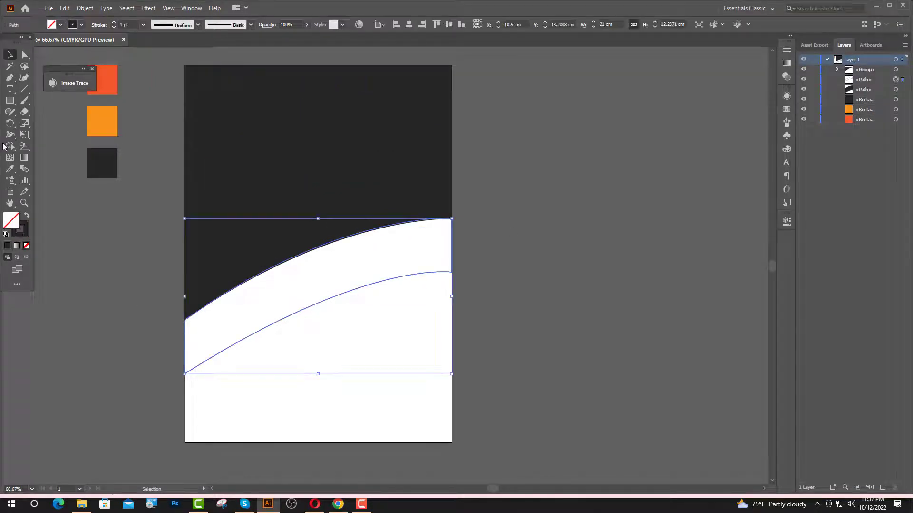
pyautogui.click(9, 170)
pyautogui.click(112, 79)
pyautogui.press('v')
pyautogui.click(309, 199)
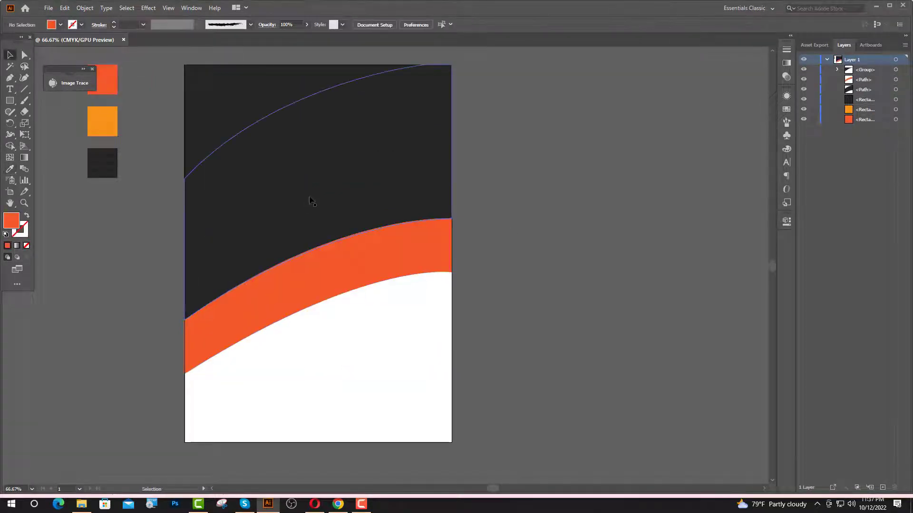
# Place the bodybuilder photo from the Images folder over the page and scale it to about 22.98 x 15.29 cm
pyautogui.click(86, 506)
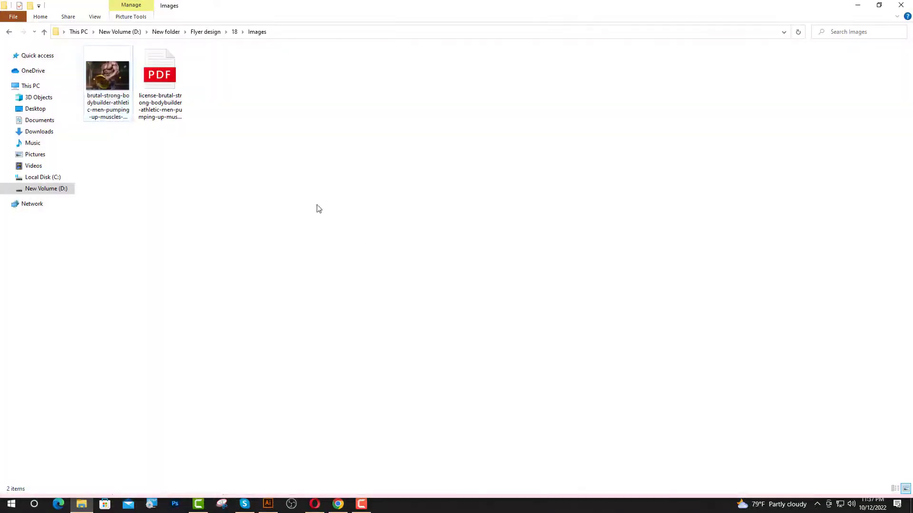
pyautogui.moveTo(108, 76); pyautogui.dragTo(291, 337)
pyautogui.moveTo(470, 357); pyautogui.dragTo(497, 247)
pyautogui.moveTo(564, 58); pyautogui.dragTo(525, 128)
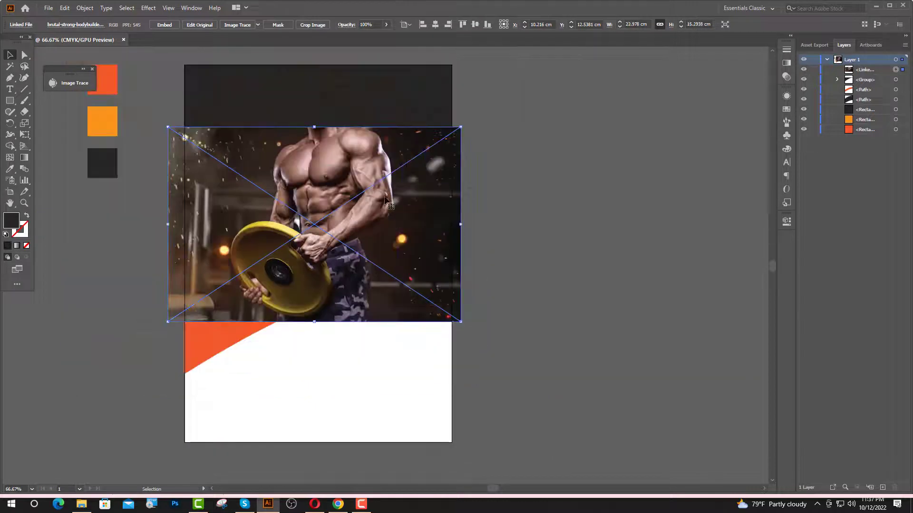
# Reflect the bodybuilder photo across the vertical axis
pyautogui.rightClick(386, 198)
pyautogui.moveTo(442, 269)
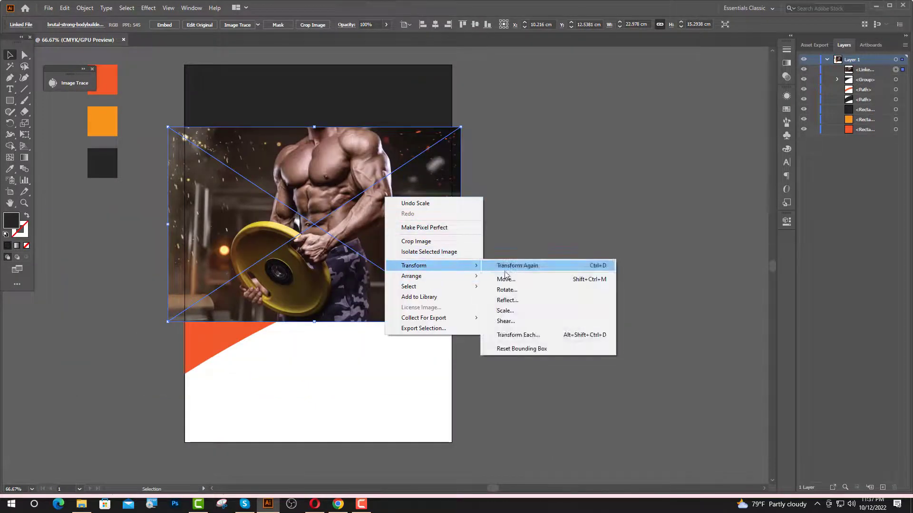
pyautogui.click(509, 300)
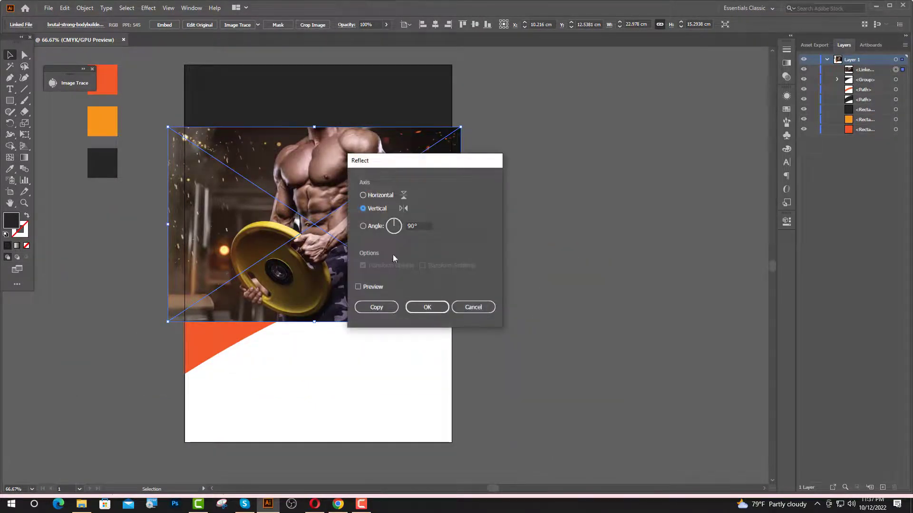
pyautogui.click(426, 307)
# Reposition and enlarge the mirrored photo to about 33.04 x 21.99 cm so it covers the page's upper part
pyautogui.moveTo(405, 245); pyautogui.dragTo(405, 135)
pyautogui.moveTo(315, 258); pyautogui.dragTo(319, 281)
pyautogui.moveTo(364, 261); pyautogui.dragTo(333, 284)
pyautogui.moveTo(284, 304); pyautogui.dragTo(285, 324)
pyautogui.click(554, 255)
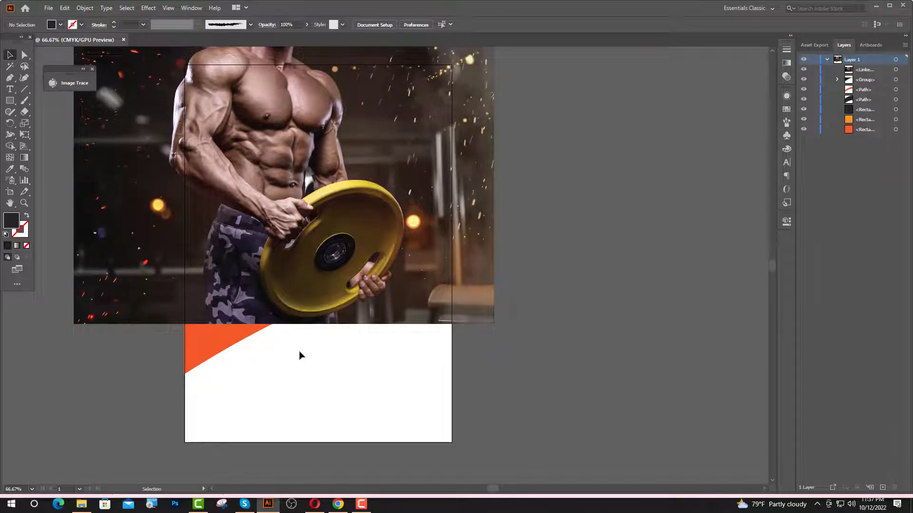
# Place the photo beneath the large dark shape in the stacking order and scale it to about 30.62 x 20.38 cm, aligned with the page's top edge
pyautogui.scroll(-1, 276, 355)
pyautogui.scroll(4, 340, 363)
pyautogui.moveTo(864, 69); pyautogui.dragTo(866, 105)
pyautogui.click(428, 256)
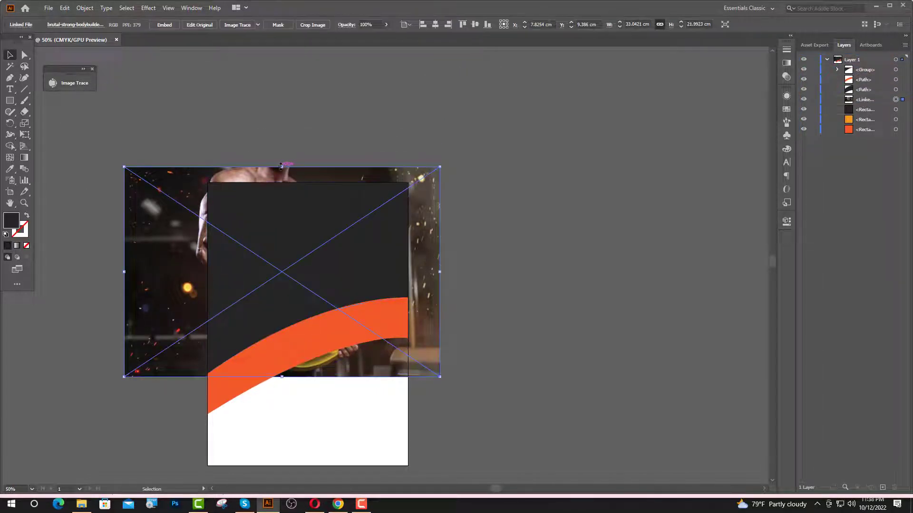
pyautogui.moveTo(280, 166); pyautogui.dragTo(281, 183)
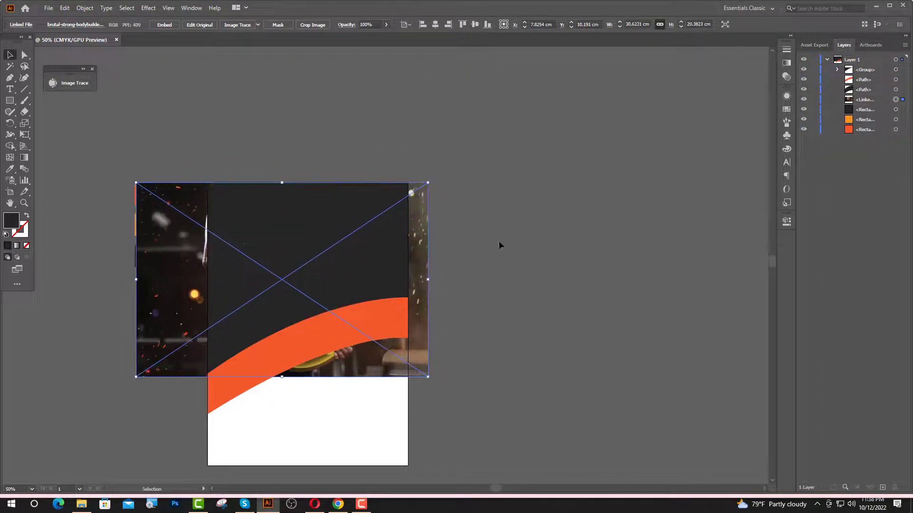
# Clip the photo to the large dark curved shape with a clipping mask
pyautogui.keyDown('shift'); pyautogui.click(389, 256); pyautogui.keyUp('shift')
pyautogui.rightClick(389, 252)
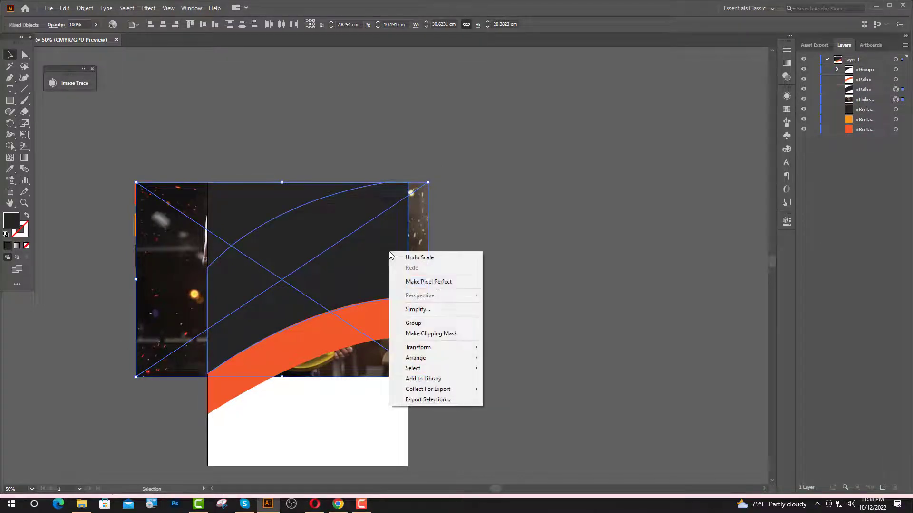
pyautogui.click(424, 335)
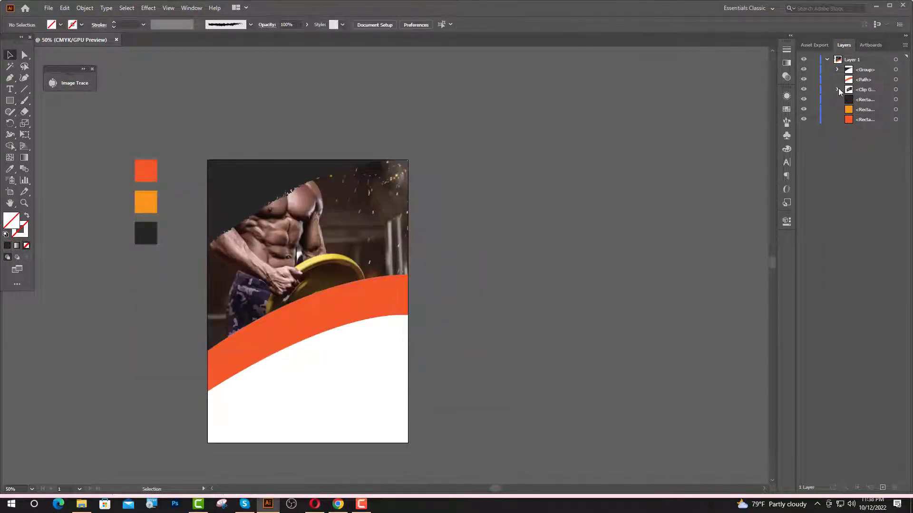
# Select the photo inside the clip group, enlarge it, and shift it upward within the mask
pyautogui.click(838, 89)
pyautogui.click(896, 109)
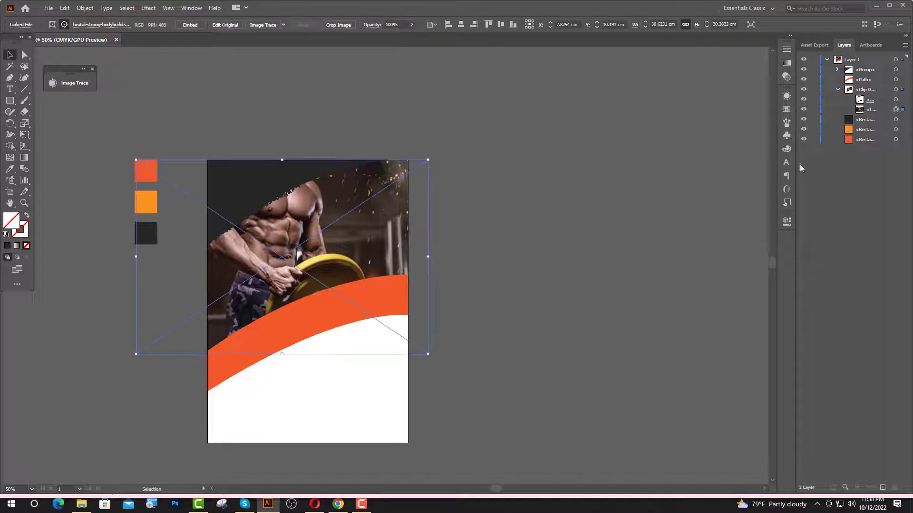
pyautogui.moveTo(282, 354); pyautogui.dragTo(291, 379)
pyautogui.hotkey('shift', 'Up')
pyautogui.hotkey('shift', 'Up')
pyautogui.hotkey('shift', 'Up')
pyautogui.hotkey('shift', 'Up')
pyautogui.hotkey('shift', 'Up')
pyautogui.hotkey('shift', 'Up')
pyautogui.hotkey('shift', 'Up')
pyautogui.hotkey('shift', 'Up')
pyautogui.hotkey('shift', 'Up')
pyautogui.hotkey('shift', 'Up')
pyautogui.hotkey('shift', 'Up')
pyautogui.hotkey('shift', 'Up')
pyautogui.hotkey('shift', 'Up')
pyautogui.hotkey('shift', 'Up')
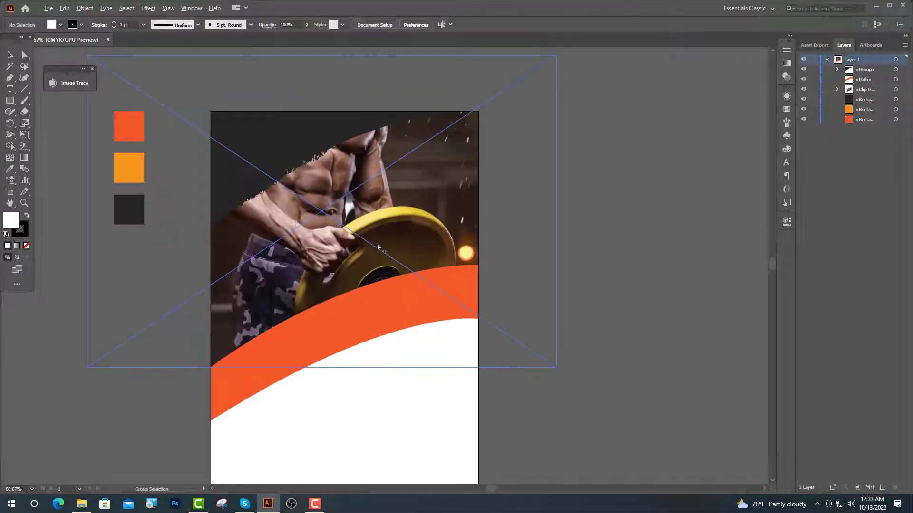
# Draw a closed white swoosh of about 8.91 x 3.27 cm with two pointed tips in the page's upper-right corner, using the Pen tool
pyautogui.scroll(1, 322, 249)
pyautogui.hotkey('ctrl', '1')
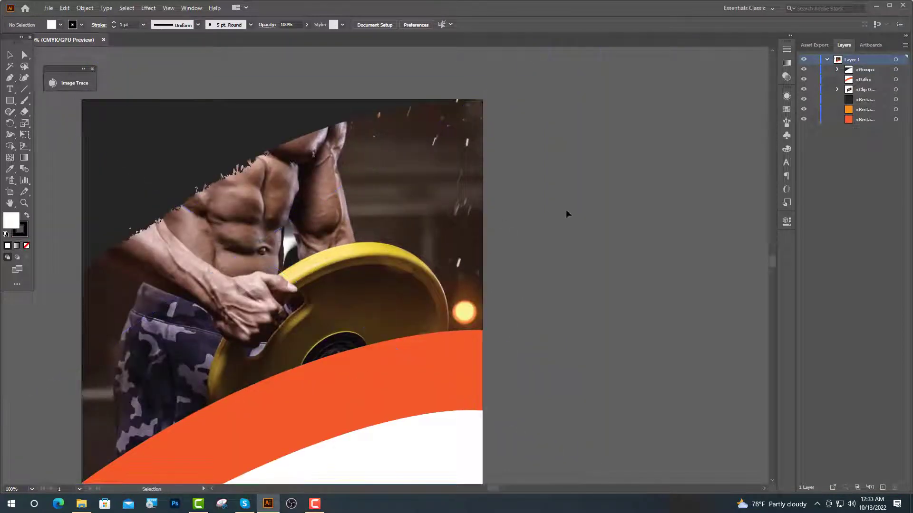
pyautogui.click(10, 79)
pyautogui.click(483, 101)
pyautogui.moveTo(312, 132); pyautogui.dragTo(221, 172)
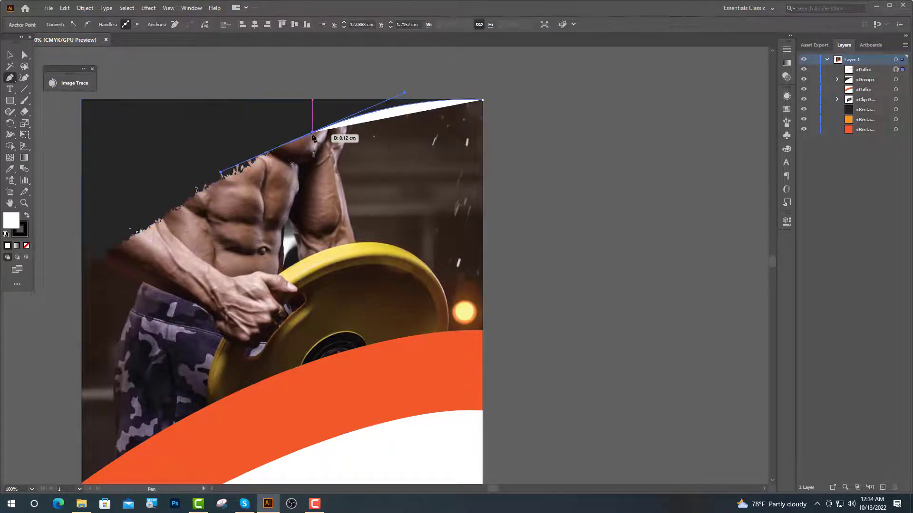
pyautogui.moveTo(446, 130); pyautogui.dragTo(487, 150)
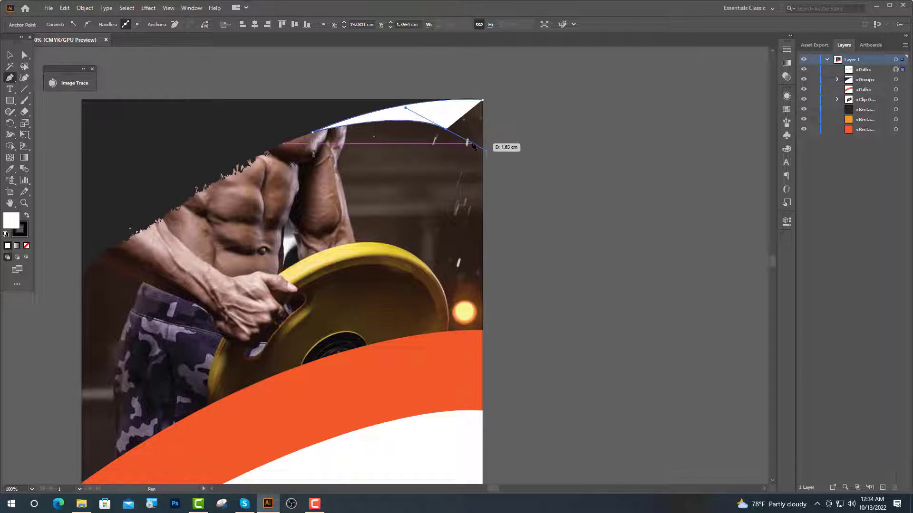
pyautogui.moveTo(363, 136); pyautogui.dragTo(484, 164)
pyautogui.press('v')
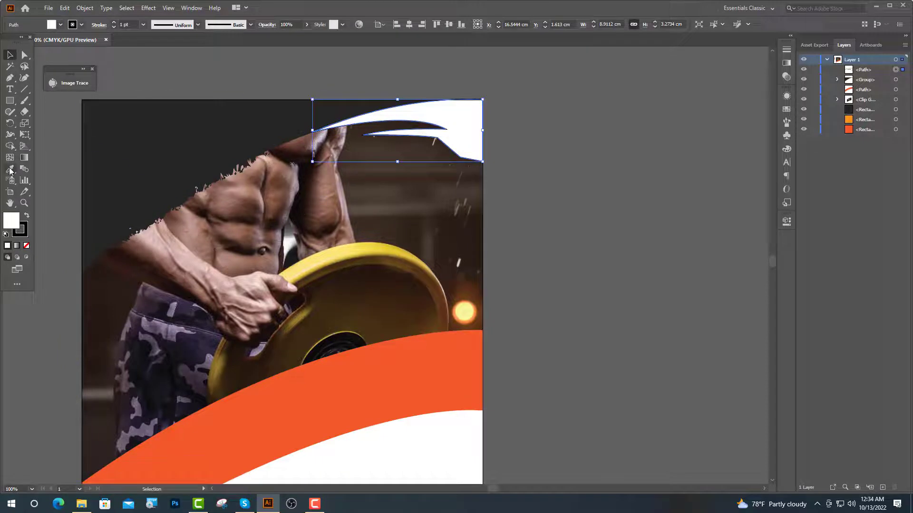
# Remove the swoosh's black outline and apply the rough art brush to its edges as a 2 pt white stroke
pyautogui.click(81, 26)
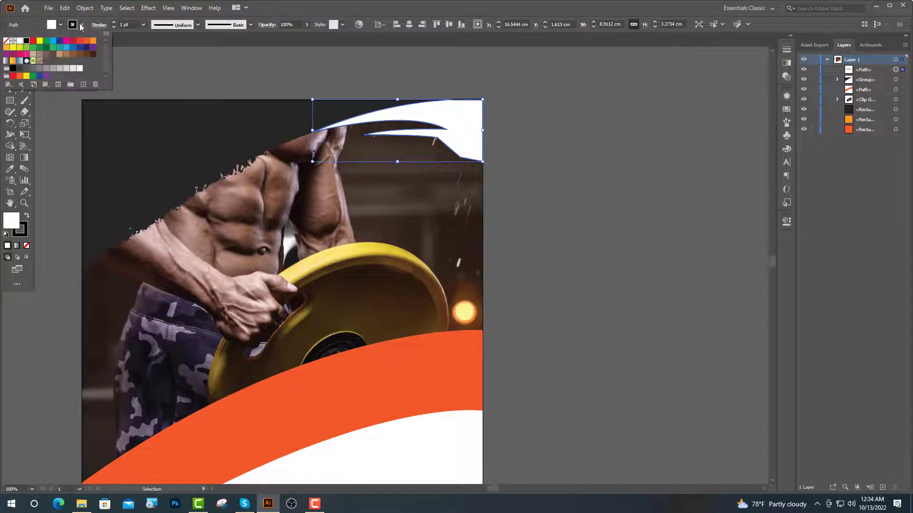
pyautogui.click(7, 42)
pyautogui.click(786, 122)
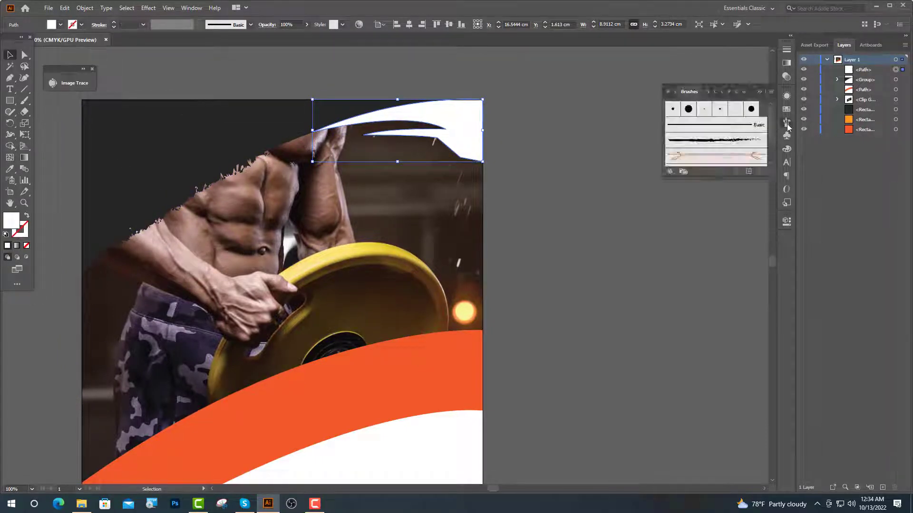
pyautogui.click(717, 139)
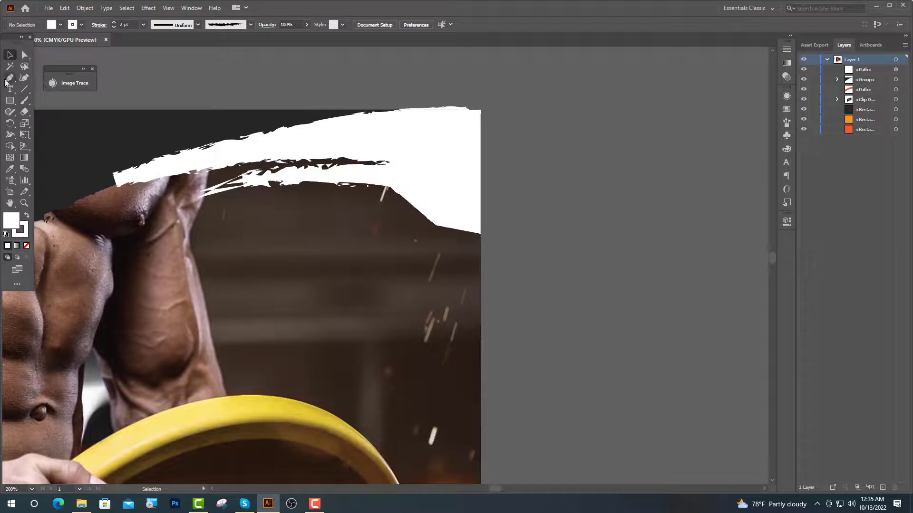
# Draw an open curved line of about 11.41 x 4.29 cm from the white swoosh down across the torso, and remove its fill
pyautogui.click(10, 80)
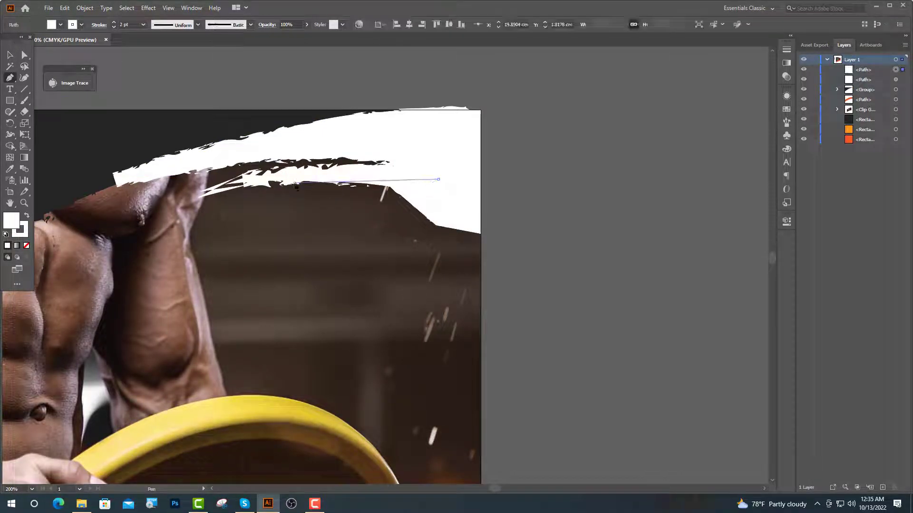
pyautogui.moveTo(295, 183); pyautogui.dragTo(195, 202)
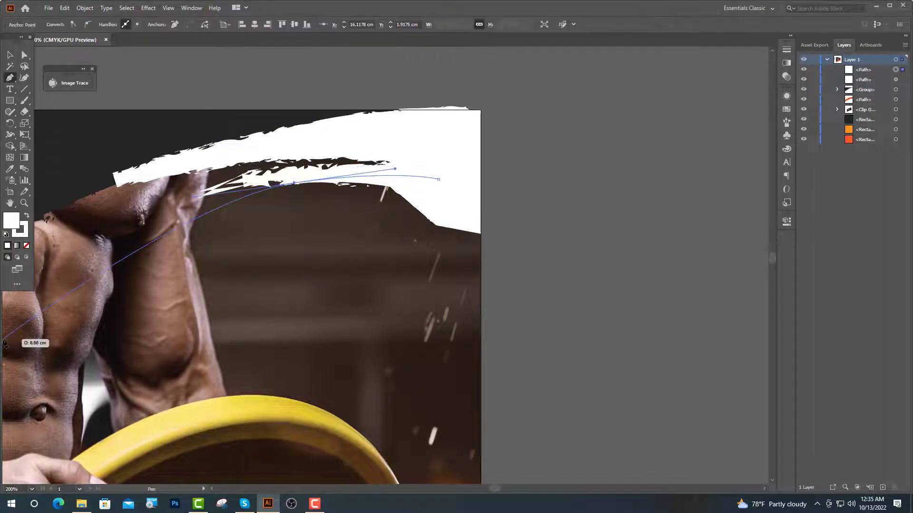
pyautogui.moveTo(4, 338); pyautogui.dragTo(264, 252)
pyautogui.press('v')
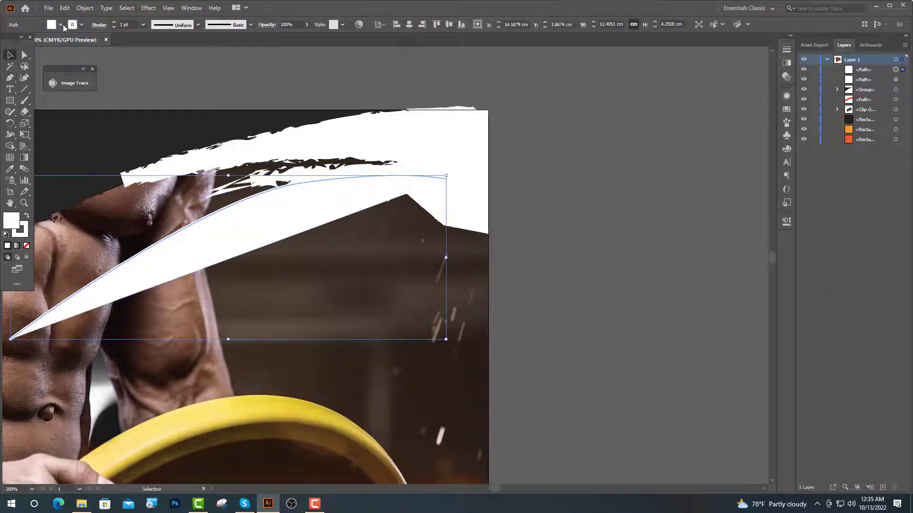
pyautogui.click(62, 24)
pyautogui.click(7, 41)
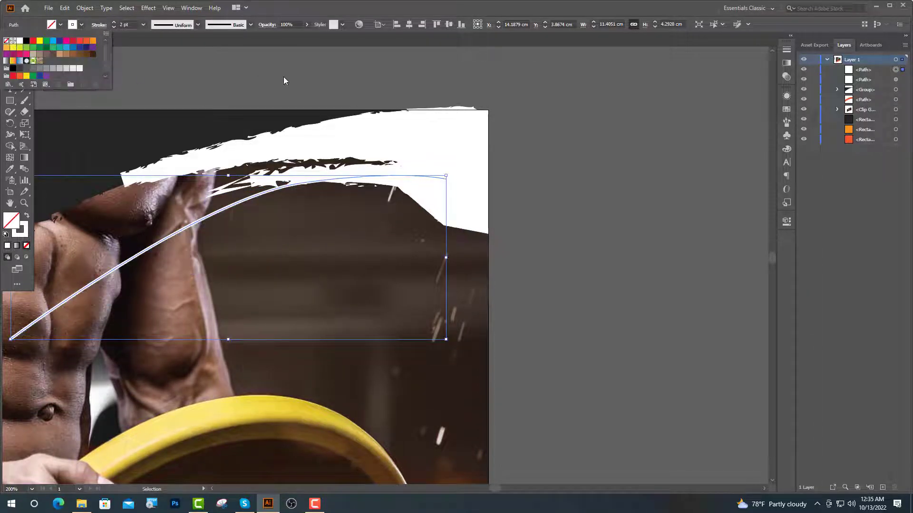
pyautogui.click(290, 77)
# Fill the swoosh in the page's upper-right corner with orange-red
pyautogui.click(333, 125)
pyautogui.click(61, 25)
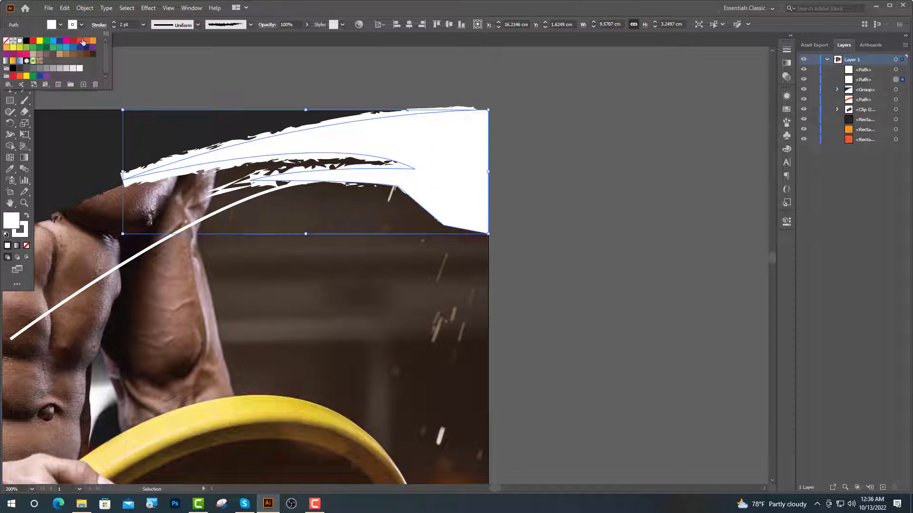
pyautogui.click(86, 40)
pyautogui.click(508, 114)
# Apply the rough art brush to the curved line across the torso and set its stroke to 5 pt
pyautogui.click(428, 177)
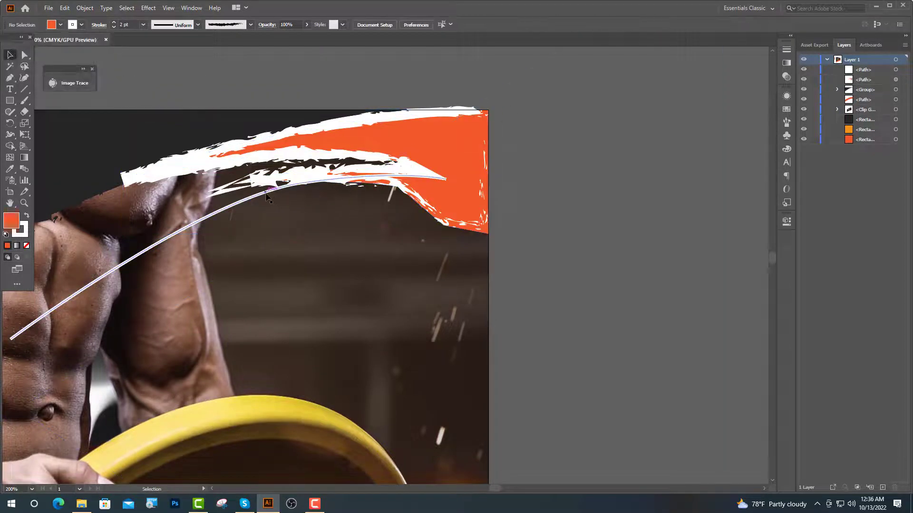
pyautogui.click(785, 123)
pyautogui.click(735, 142)
pyautogui.click(118, 26)
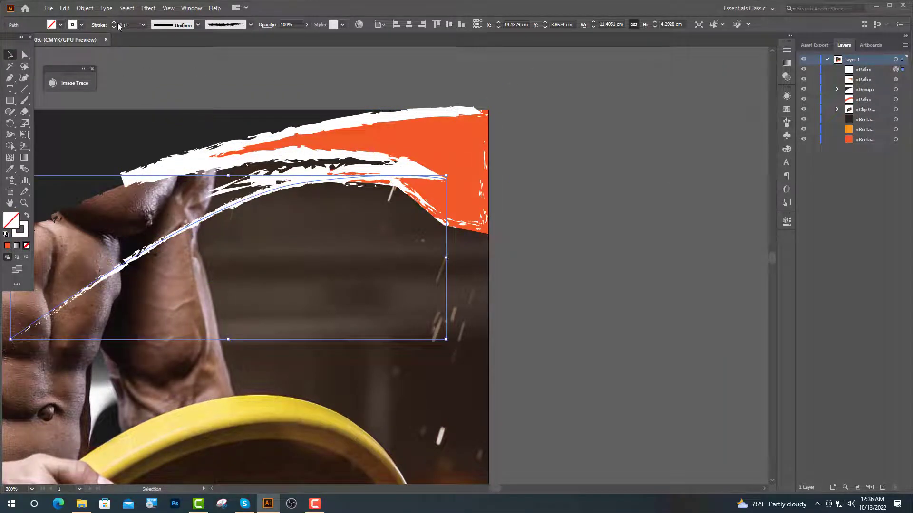
pyautogui.click(114, 22)
pyautogui.click(113, 23)
pyautogui.click(114, 22)
pyautogui.click(114, 22)
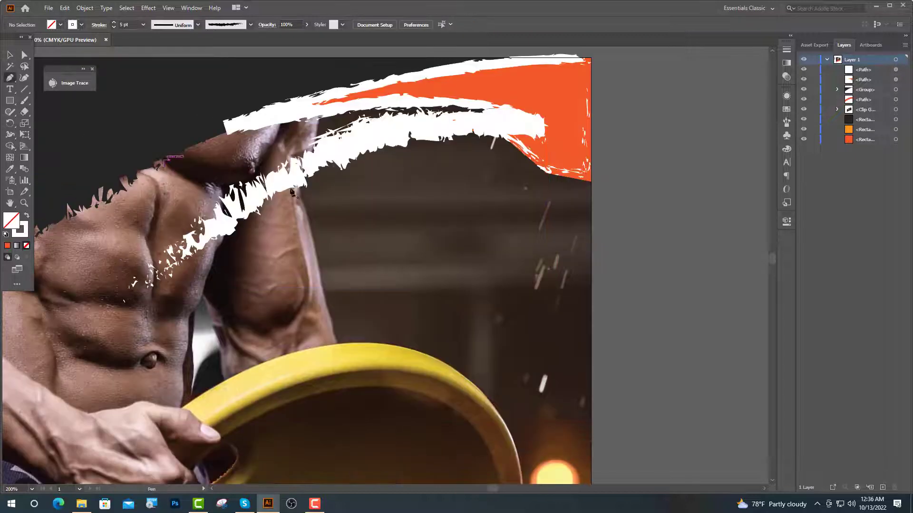
# Draw a short curve of about 2.37 x 1.25 cm along the swoosh's lower edge, reaching the page's right edge
pyautogui.click(500, 135)
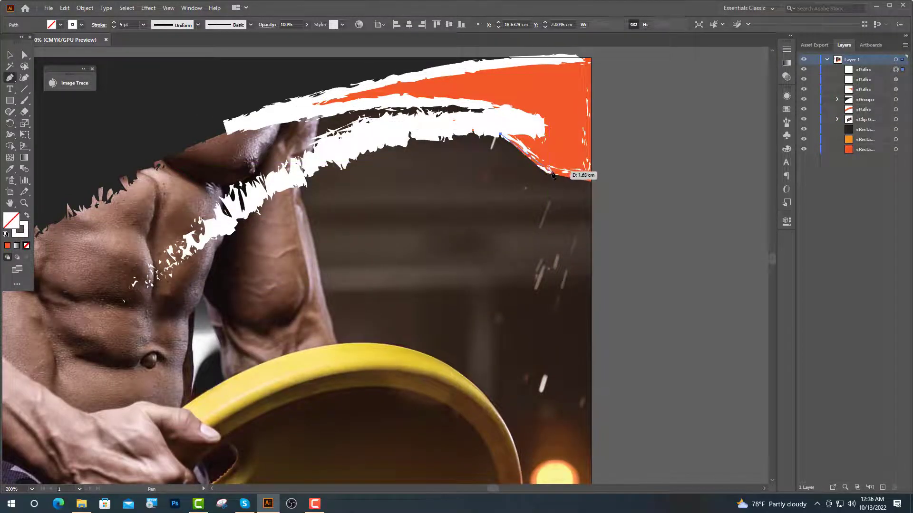
pyautogui.moveTo(591, 181); pyautogui.dragTo(603, 180)
pyautogui.press('v')
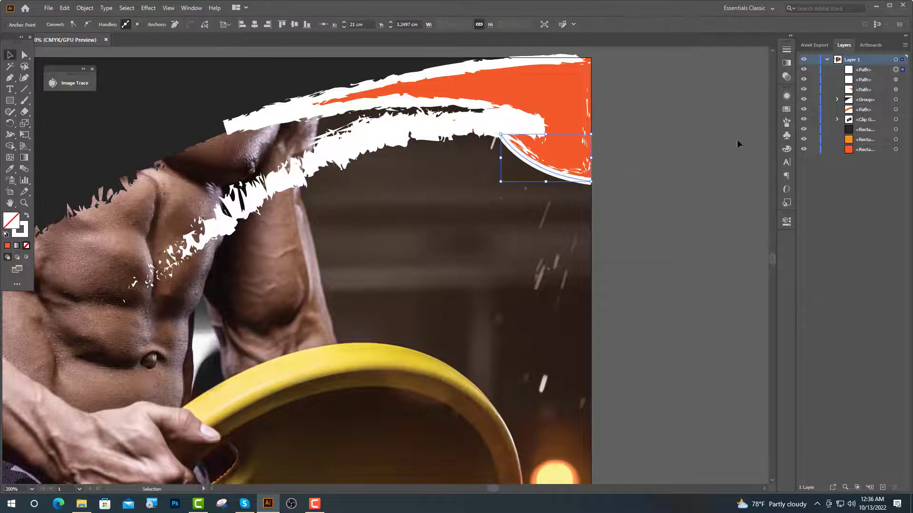
# Apply the rough art brush to the short curve with a 2 pt stroke and stretch it slightly past the page's right edge
pyautogui.click(786, 122)
pyautogui.click(763, 136)
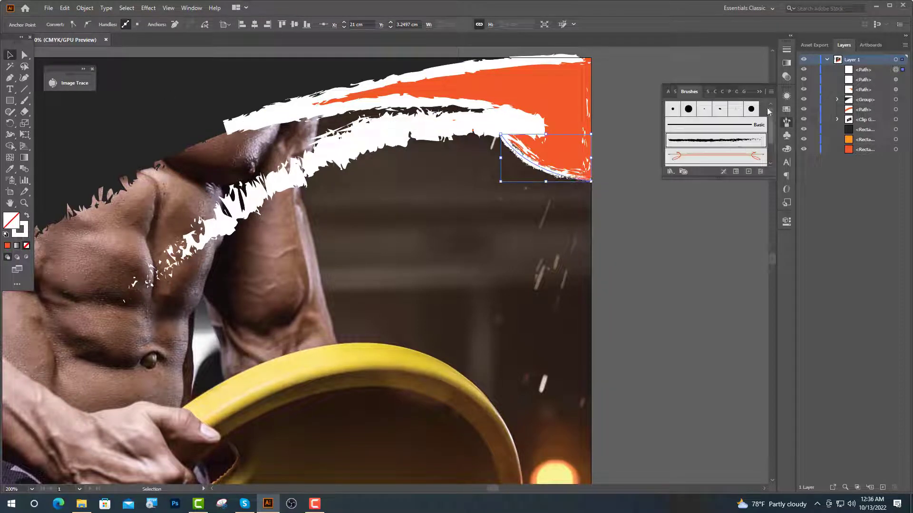
pyautogui.click(787, 122)
pyautogui.click(113, 22)
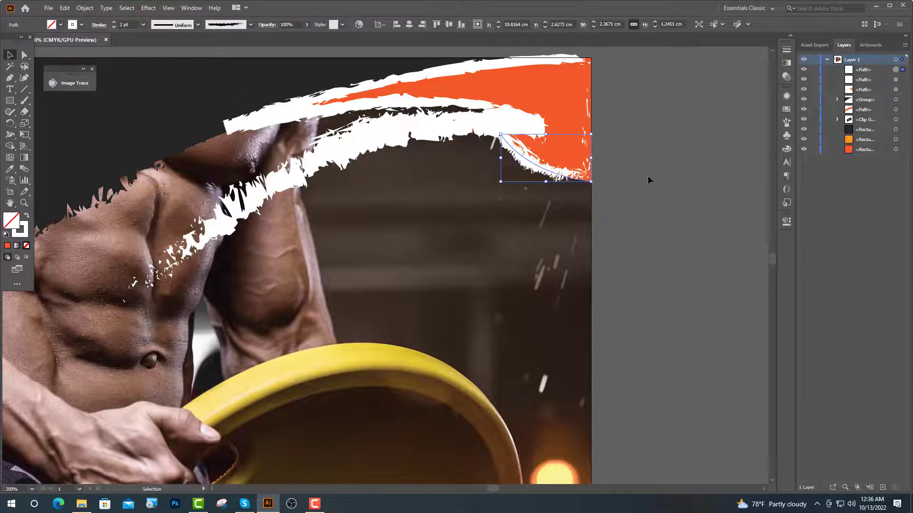
pyautogui.moveTo(591, 181); pyautogui.dragTo(629, 196)
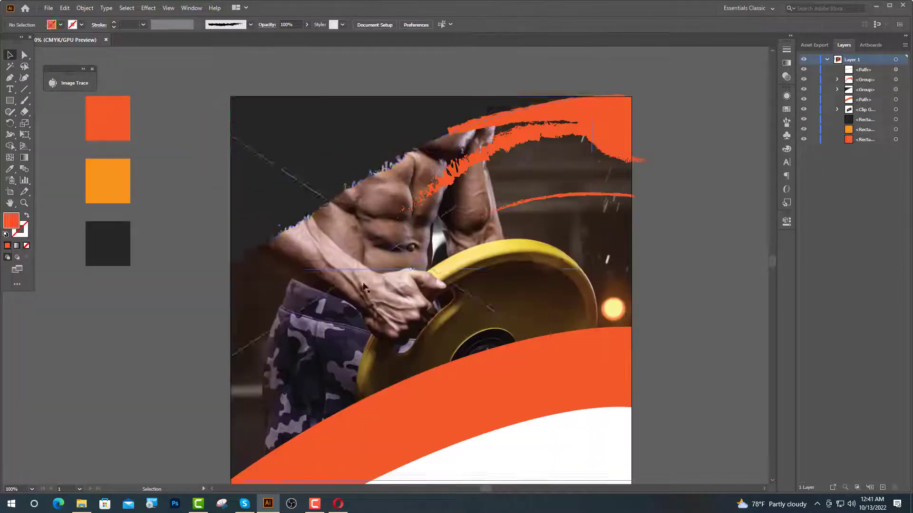
# Bring the dark gray group in the page's upper-left corner to the front
pyautogui.rightClick(367, 140)
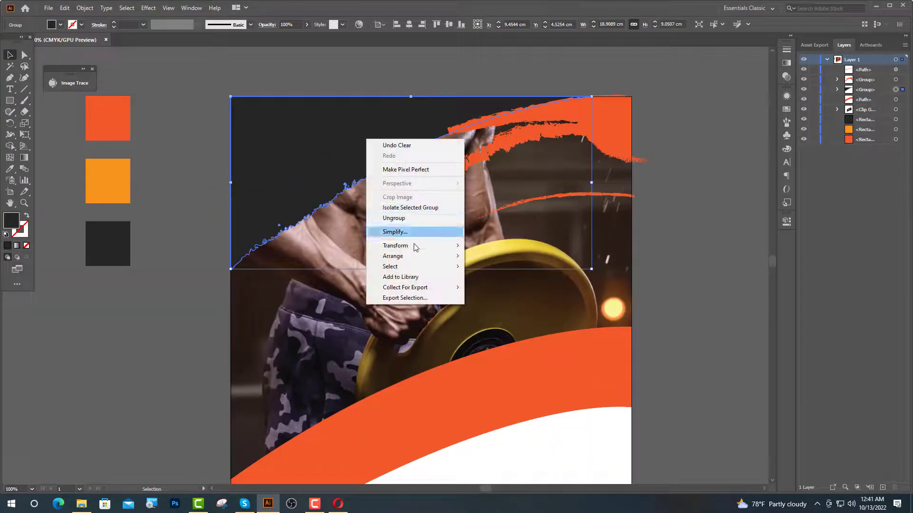
pyautogui.moveTo(412, 255)
pyautogui.click(492, 257)
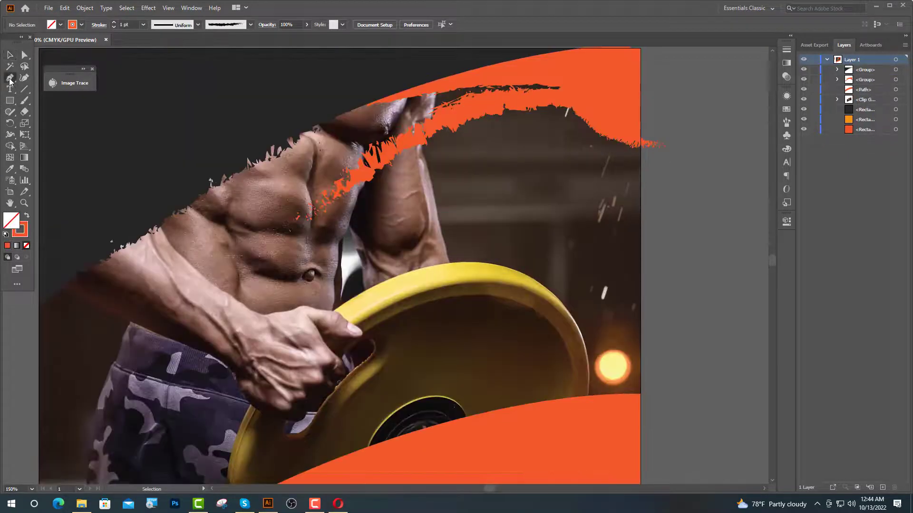
# Draw a closed pointed shape of about 11.67 x 3.49 cm over the weight plate, above the orange-red band at the page's right edge
pyautogui.click(9, 81)
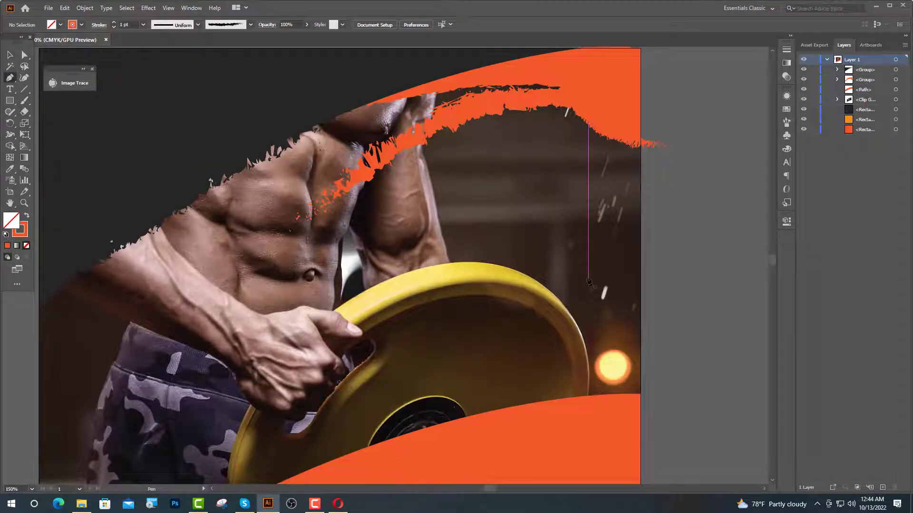
pyautogui.click(640, 295)
pyautogui.click(306, 383)
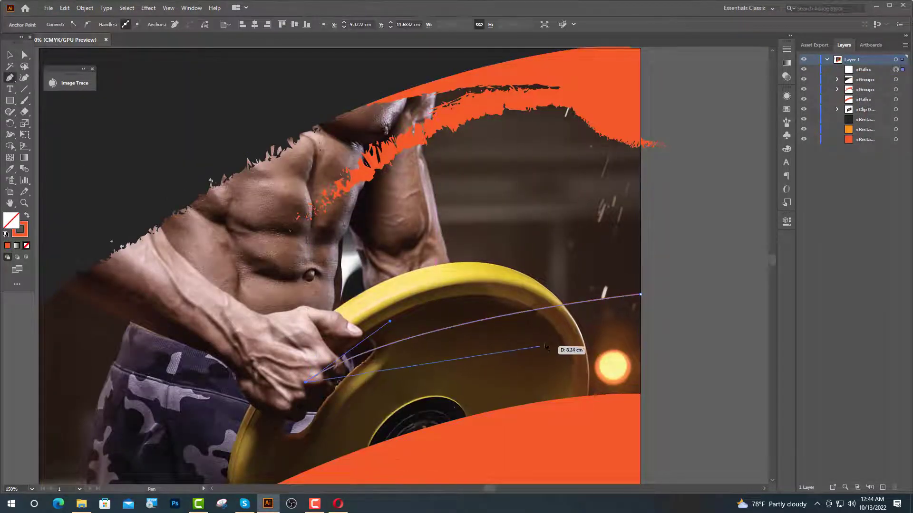
pyautogui.moveTo(565, 331); pyautogui.dragTo(569, 363)
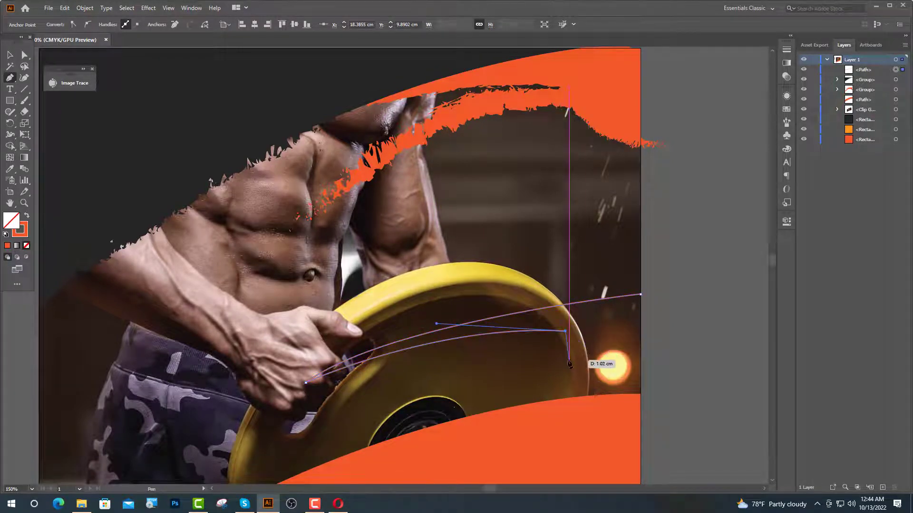
pyautogui.click(641, 394)
pyautogui.click(641, 295)
pyautogui.press('v')
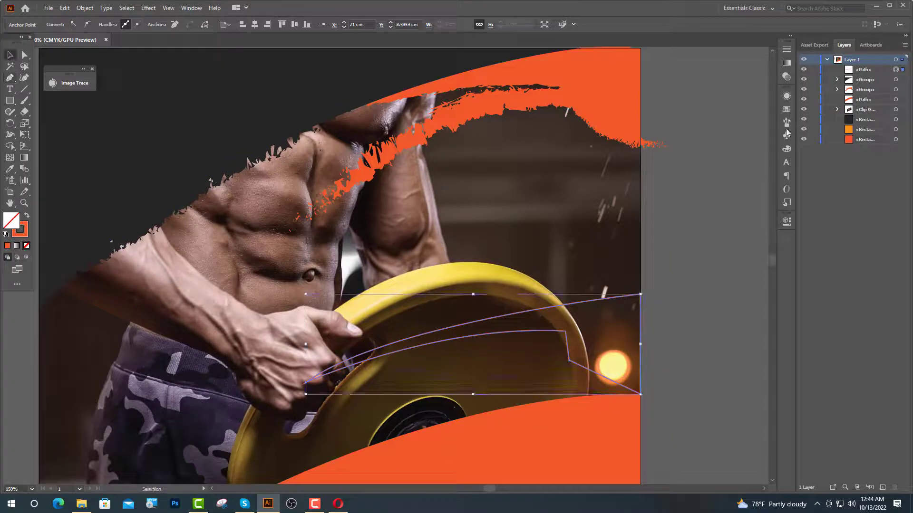
# Apply the rough art brush to the new shape's outline and fill the shape with orange-red
pyautogui.click(786, 125)
pyautogui.click(738, 140)
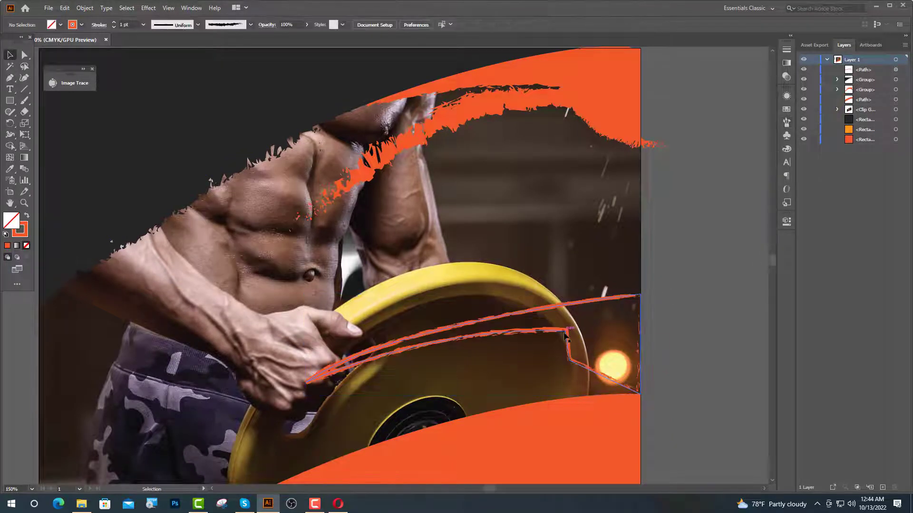
pyautogui.click(60, 26)
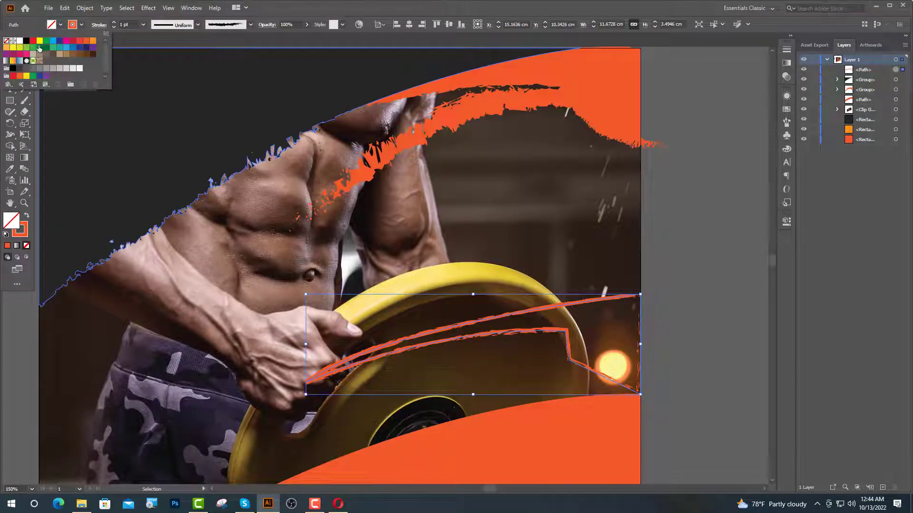
pyautogui.click(32, 42)
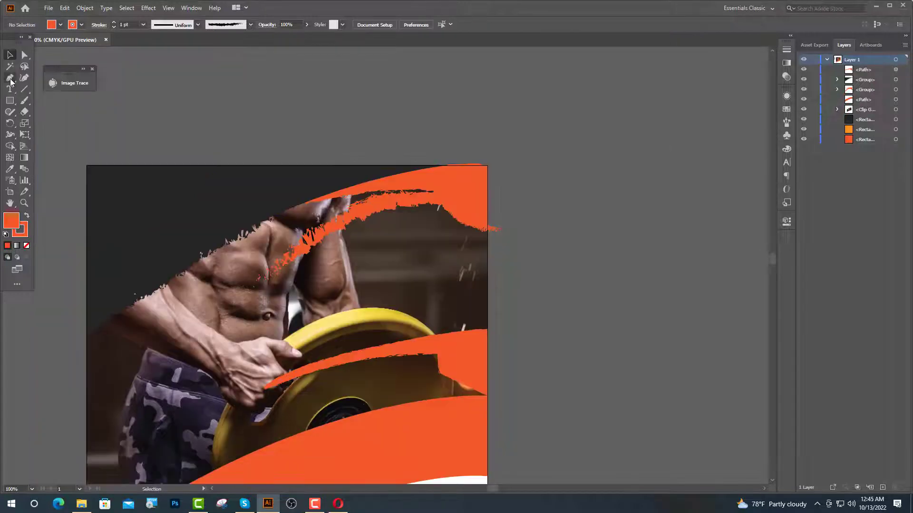
# Draw an arched open path of about 7.35 x 1.34 cm from the new shape's lower-right corner across the weight plate
pyautogui.click(10, 79)
pyautogui.click(487, 396)
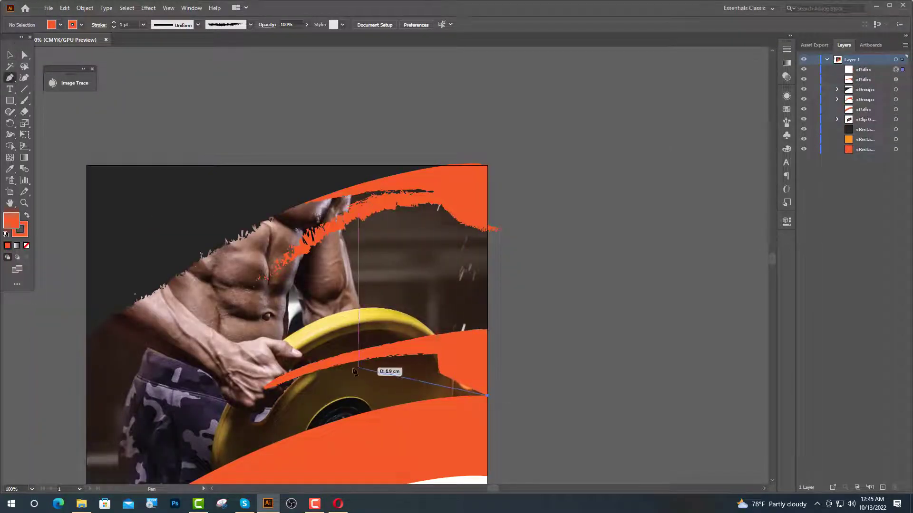
pyautogui.moveTo(347, 384); pyautogui.dragTo(276, 422)
pyautogui.click(10, 55)
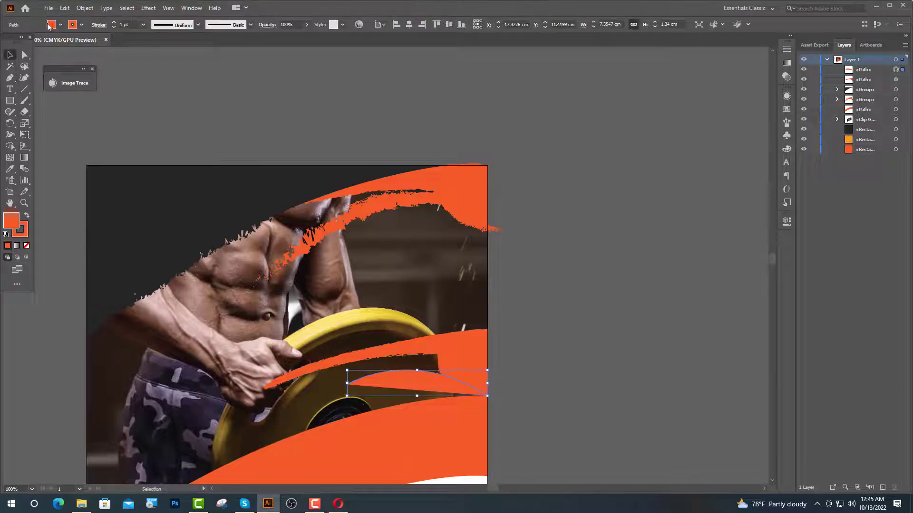
# Remove the arched path's fill, apply the rough art brush, and set its stroke to 3 pt
pyautogui.click(52, 26)
pyautogui.click(11, 45)
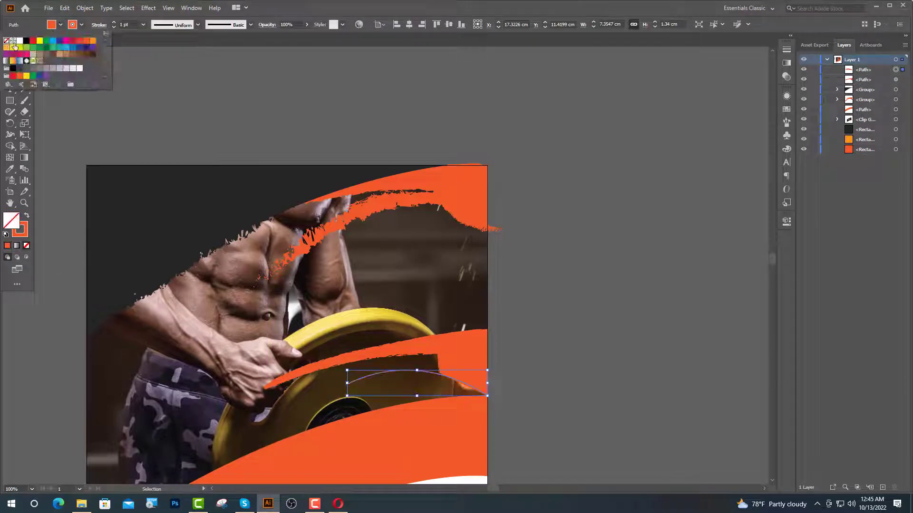
pyautogui.click(787, 122)
pyautogui.click(733, 141)
pyautogui.click(116, 22)
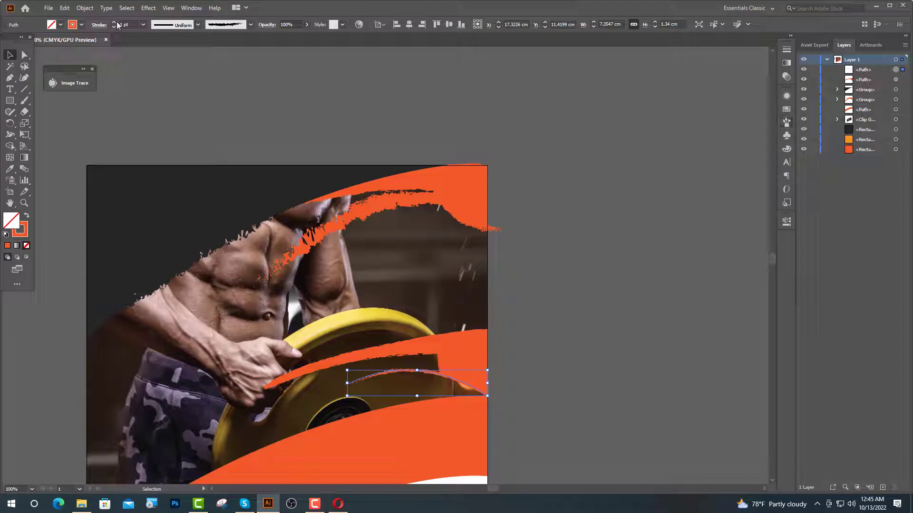
pyautogui.click(115, 23)
pyautogui.click(535, 361)
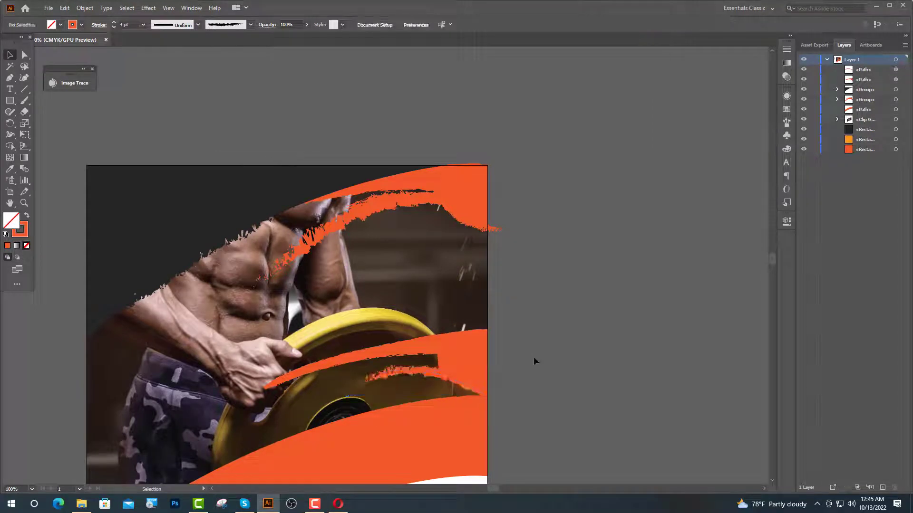
# Set the stroke of the filled orange-red shape over the weight plate to 3 pt
pyautogui.click(446, 357)
pyautogui.click(113, 23)
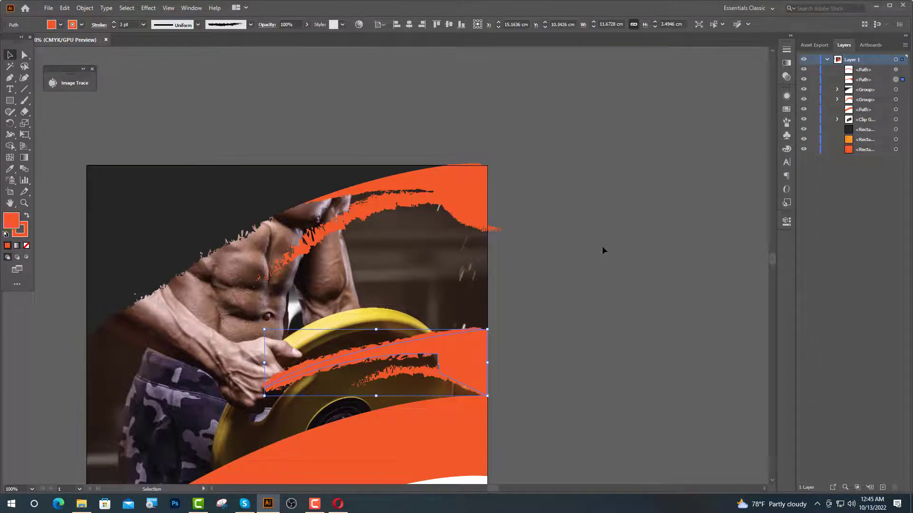
pyautogui.click(602, 252)
# Expand the appearance of the filled orange-red shape and the arched brush stroke beneath it
pyautogui.scroll(2, 346, 419)
pyautogui.click(418, 324)
pyautogui.keyDown('shift'); pyautogui.click(385, 284); pyautogui.keyUp('shift')
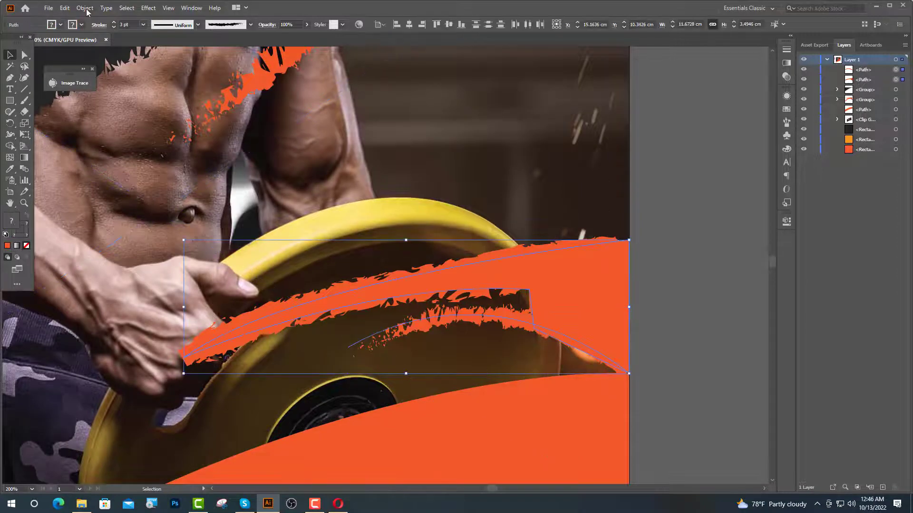
pyautogui.click(85, 8)
pyautogui.click(115, 126)
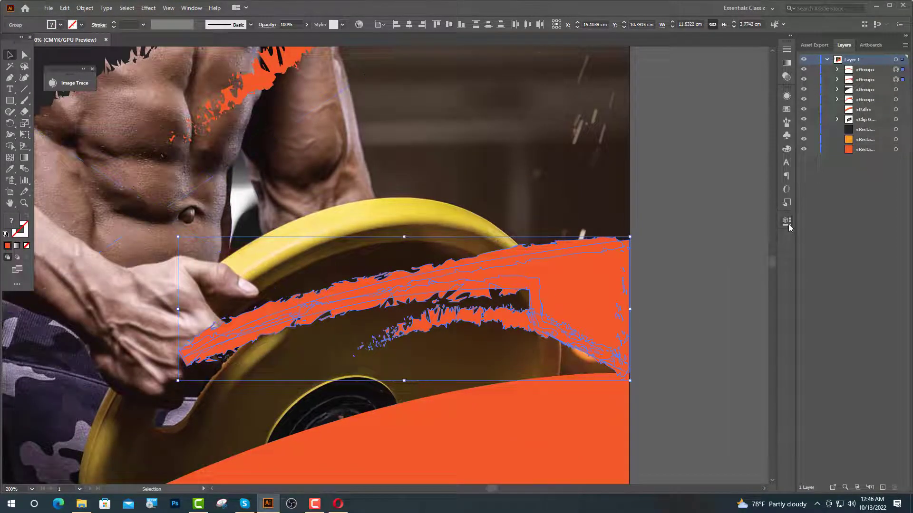
pyautogui.click(787, 221)
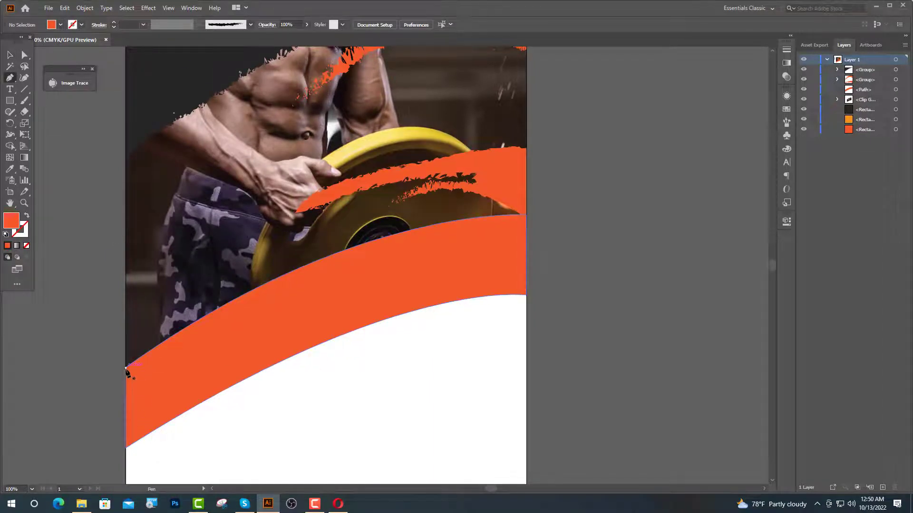
# Begin a curved path at the lower orange-red band's upper-left corner, following its upper edge to a point past the weight plate's hub
pyautogui.click(125, 368)
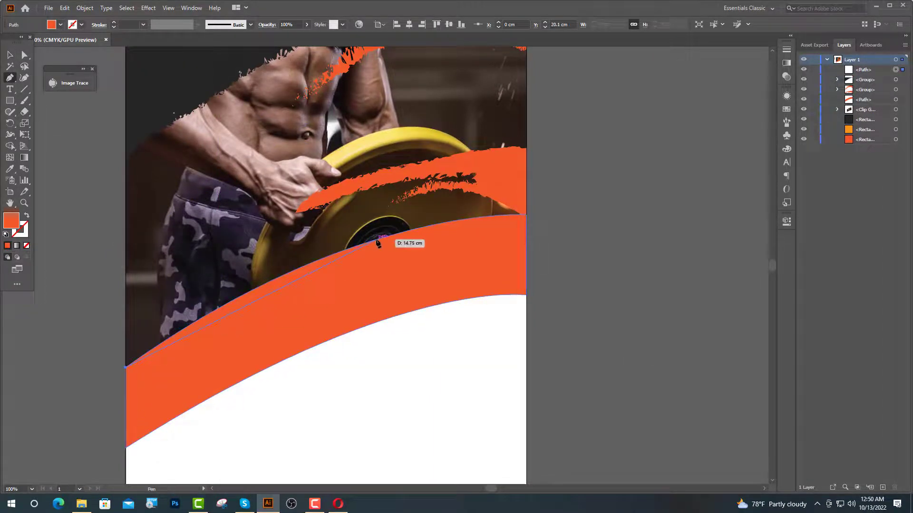
pyautogui.moveTo(377, 240); pyautogui.dragTo(497, 207)
pyautogui.click(376, 239)
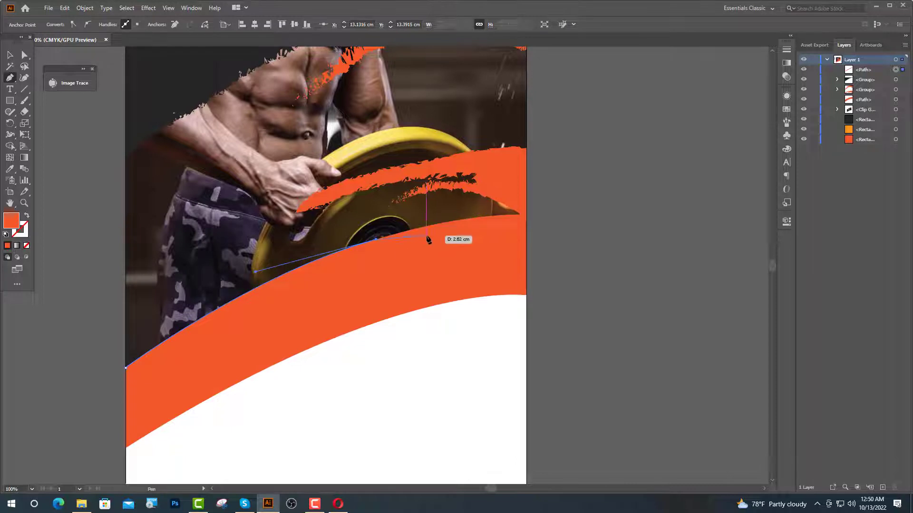
pyautogui.hotkey('ctrl', 'z')
pyautogui.hotkey('ctrl', 'z')
pyautogui.hotkey('ctrl', 'z')
pyautogui.click(455, 226)
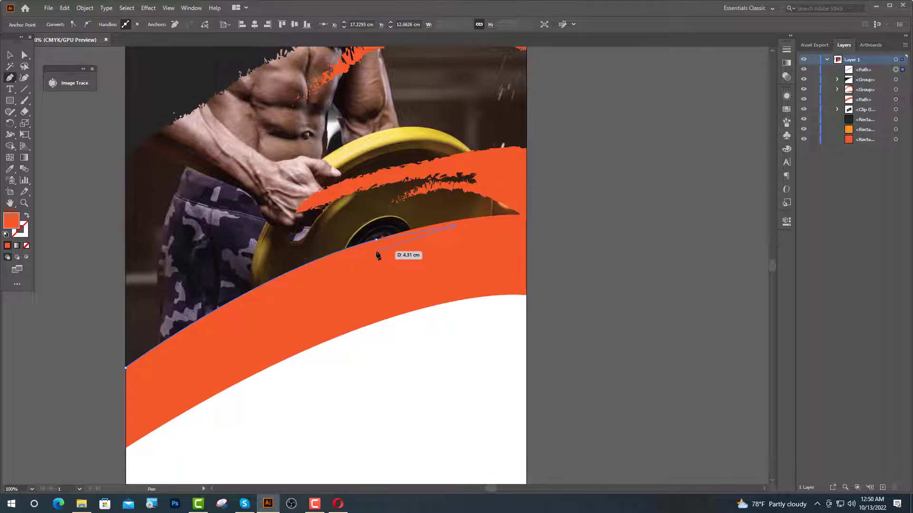
# Zigzag the path back through the orange-red band to the page's left edge and close it, about 17.23 x 10.73 cm overall
pyautogui.moveTo(376, 251); pyautogui.dragTo(351, 266)
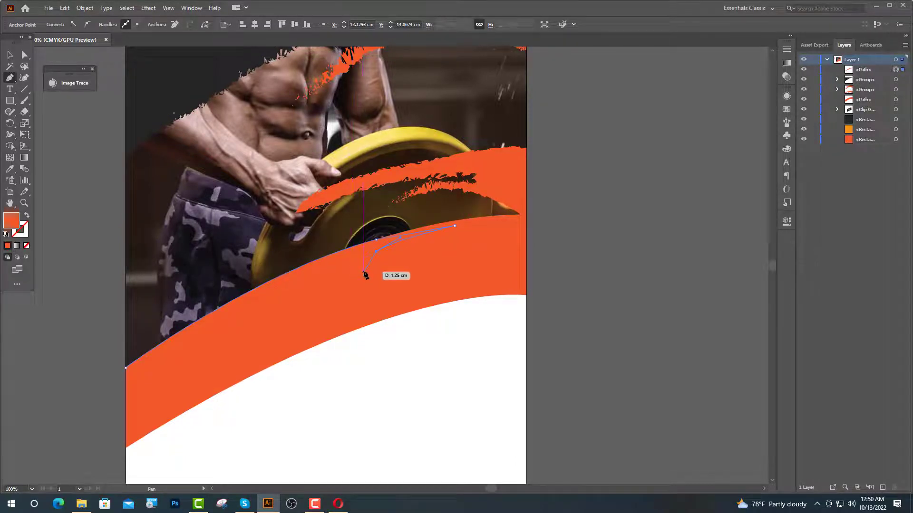
pyautogui.click(339, 276)
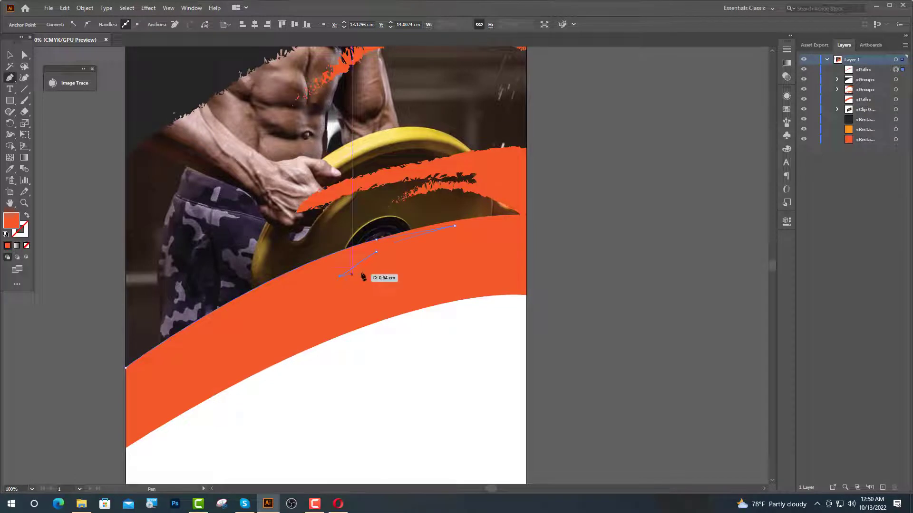
pyautogui.click(408, 248)
pyautogui.click(125, 431)
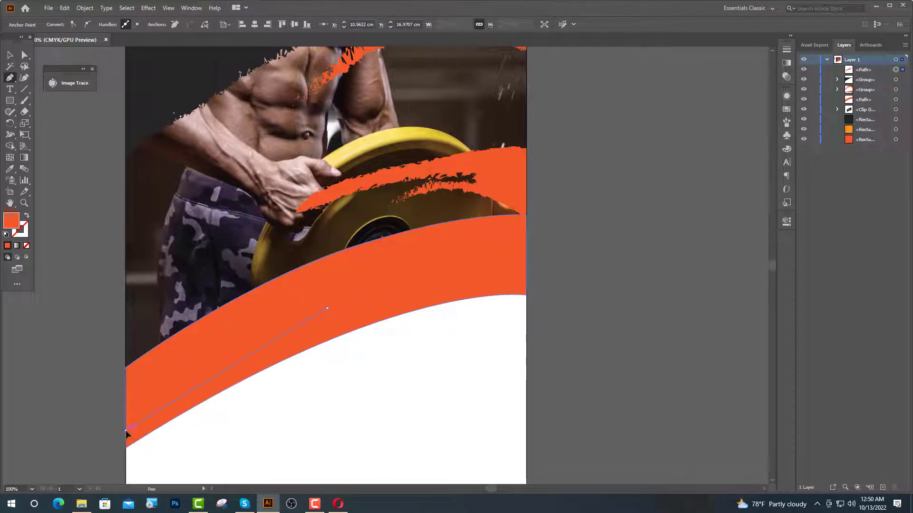
pyautogui.moveTo(111, 460); pyautogui.dragTo(47, 432)
pyautogui.click(125, 359)
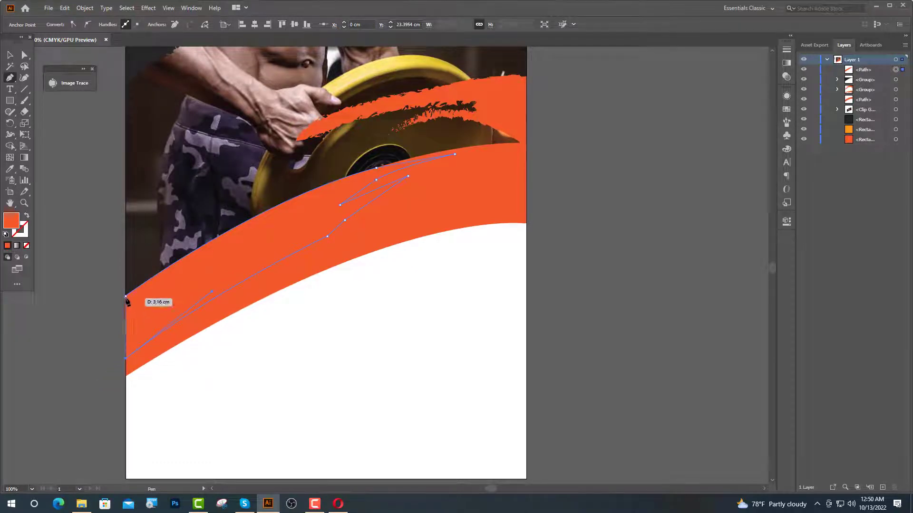
pyautogui.click(126, 297)
# Apply the rough art brush to the zigzag shape and set its stroke to 3 pt
pyautogui.press('v')
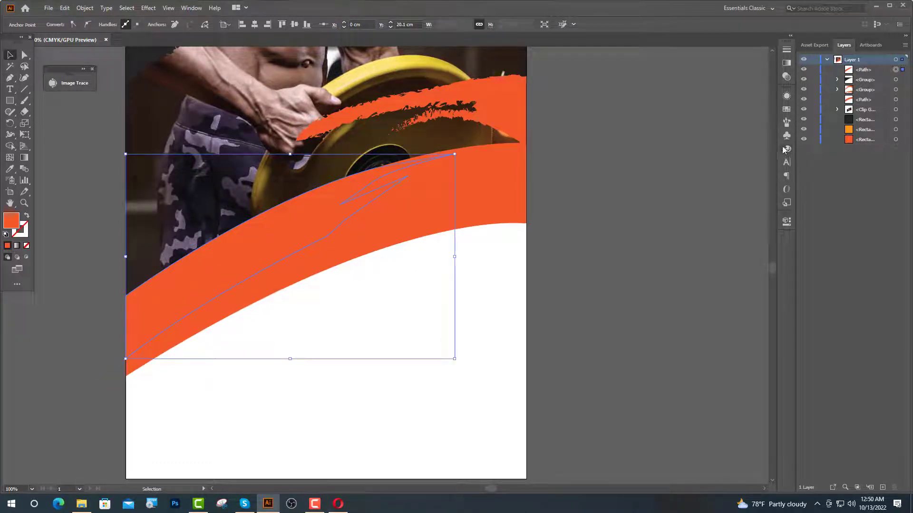
pyautogui.click(787, 122)
pyautogui.click(725, 140)
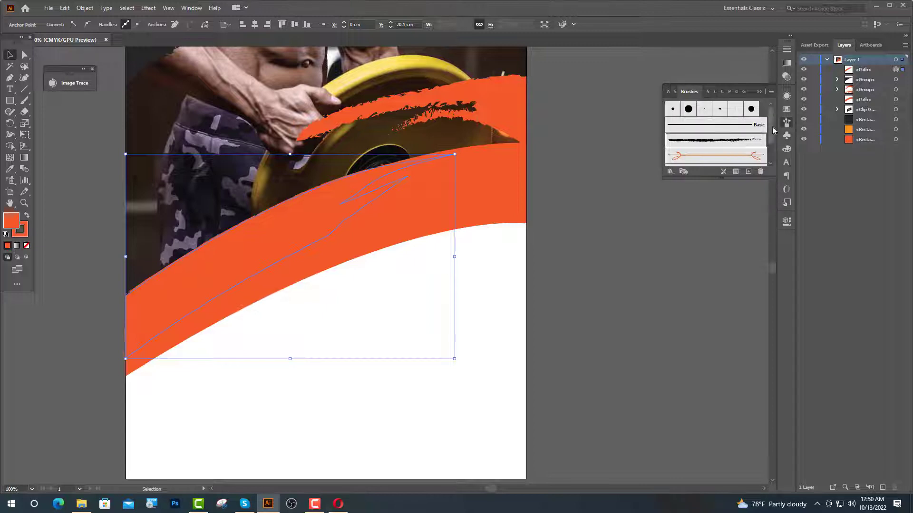
pyautogui.click(759, 92)
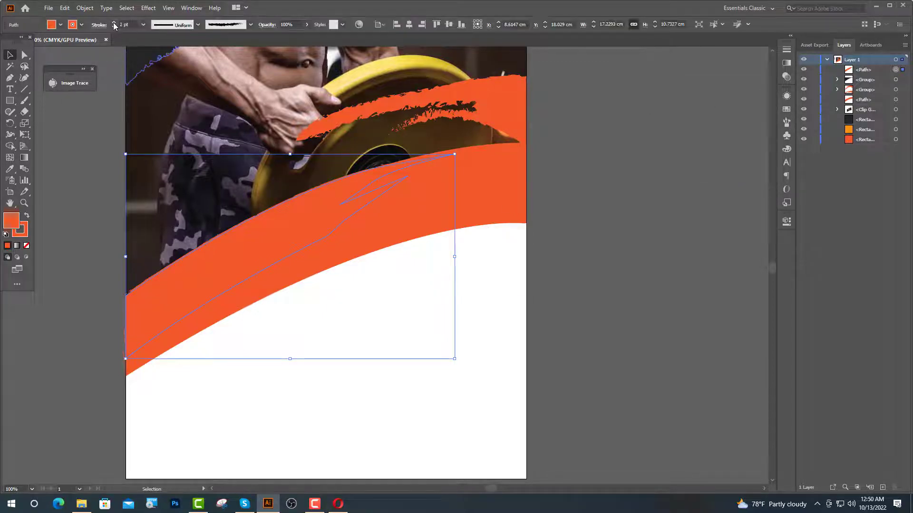
pyautogui.click(114, 22)
pyautogui.hotkey('ctrl', 'shift', 'a')
# Draw an arched open path of about 4.21 x 1.42 cm inside the orange-red band and apply the rough art brush
pyautogui.click(327, 236)
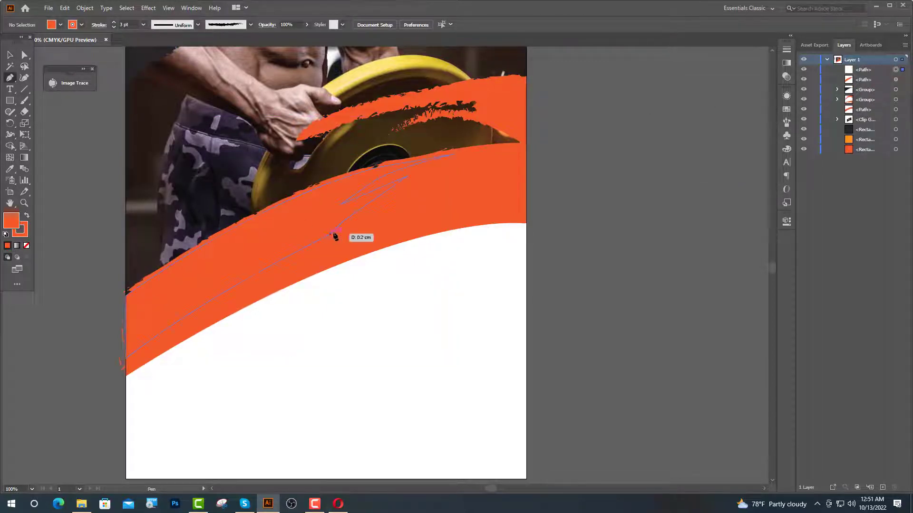
pyautogui.click(368, 212)
pyautogui.click(407, 209)
pyautogui.click(447, 205)
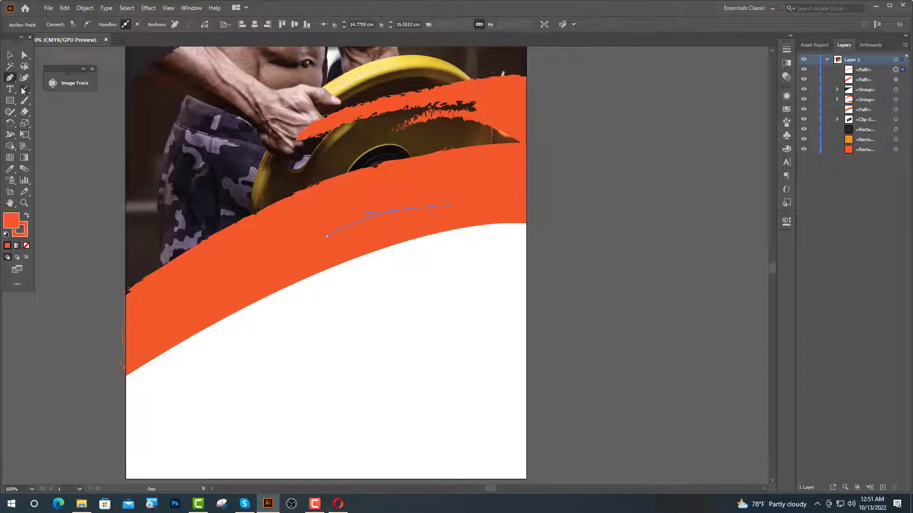
pyautogui.click(10, 55)
pyautogui.click(787, 122)
pyautogui.click(713, 140)
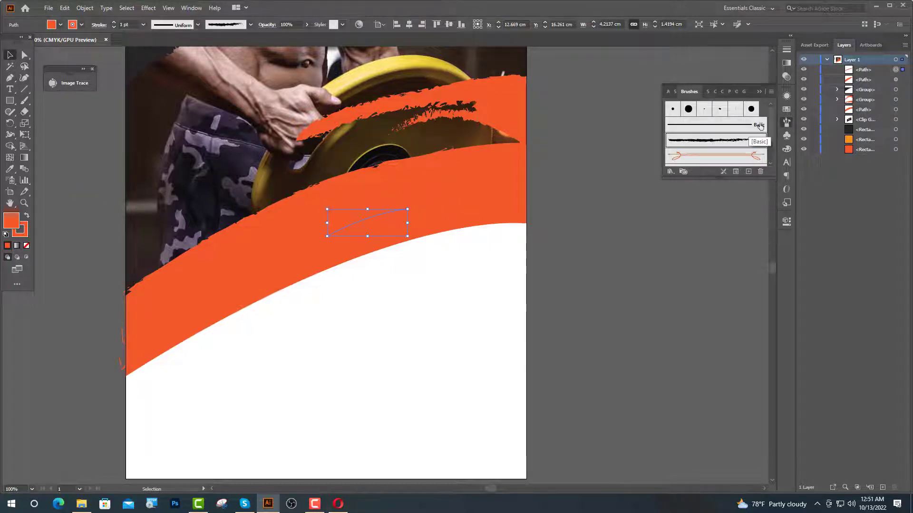
# Widen the small arched path to about 4.74 cm and shift it slightly left and down within the band
pyautogui.moveTo(327, 222); pyautogui.dragTo(318, 232)
pyautogui.scroll(4, 331, 216)
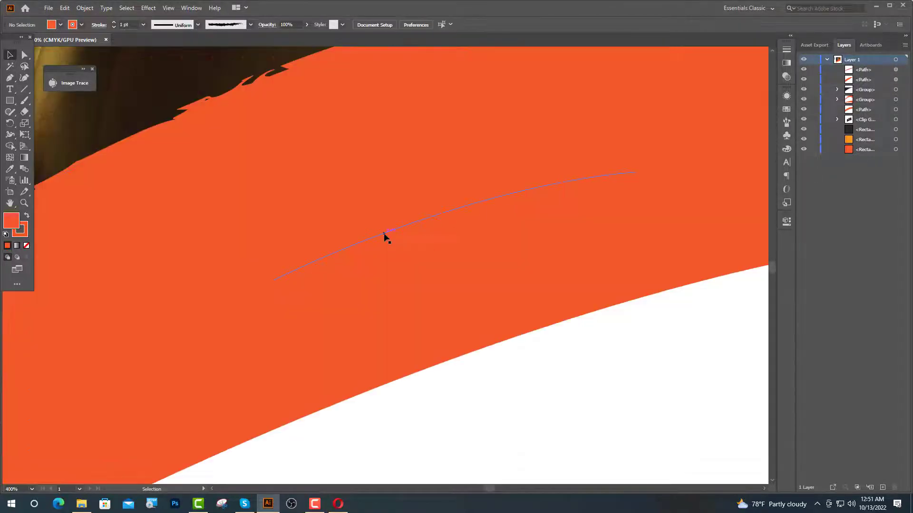
pyautogui.moveTo(328, 274); pyautogui.dragTo(312, 279)
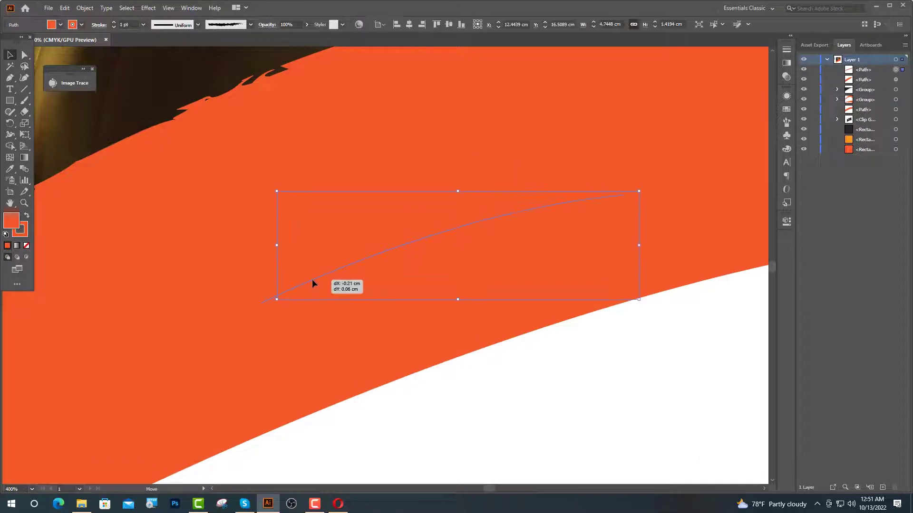
pyautogui.click(296, 262)
# Expand the appearance of the zigzag shape and the small arched brush stroke, and combine them into one group
pyautogui.keyDown('shift'); pyautogui.click(352, 266); pyautogui.keyUp('shift')
pyautogui.scroll(-5, 394, 297)
pyautogui.press('v')
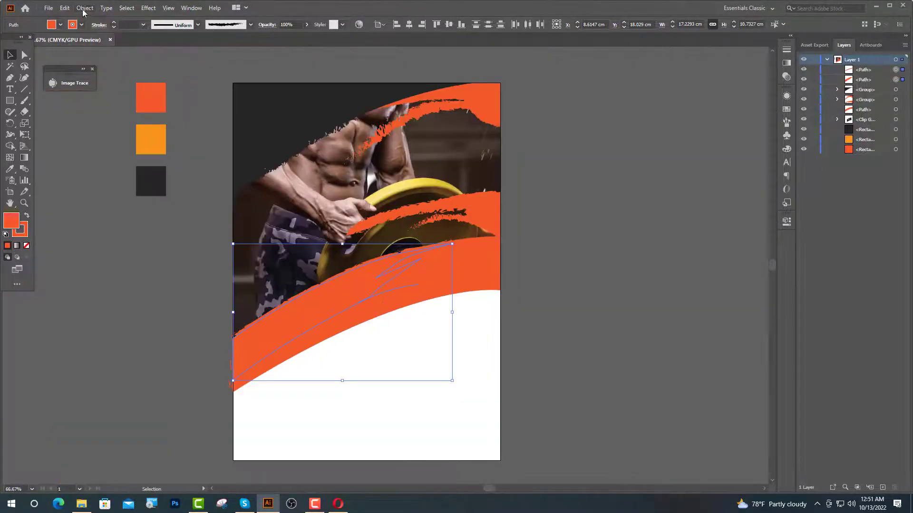
pyautogui.click(85, 8)
pyautogui.click(112, 133)
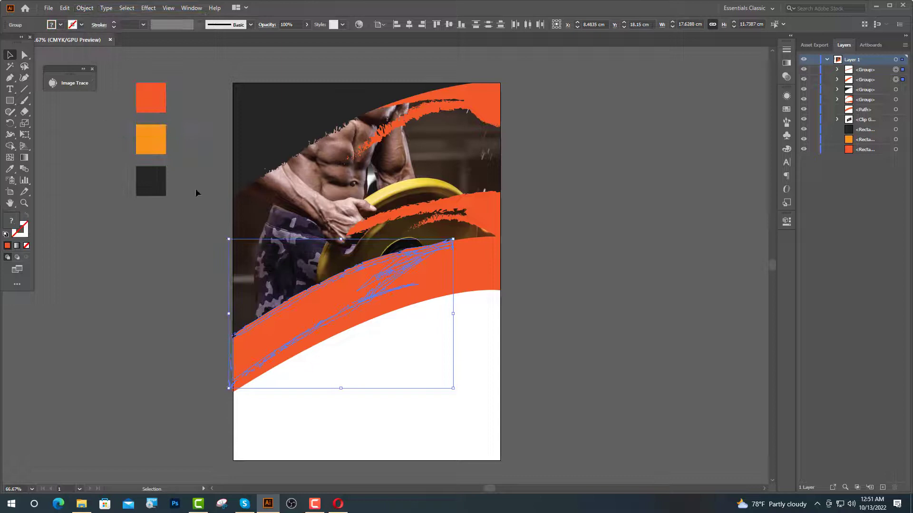
pyautogui.click(786, 222)
pyautogui.click(669, 338)
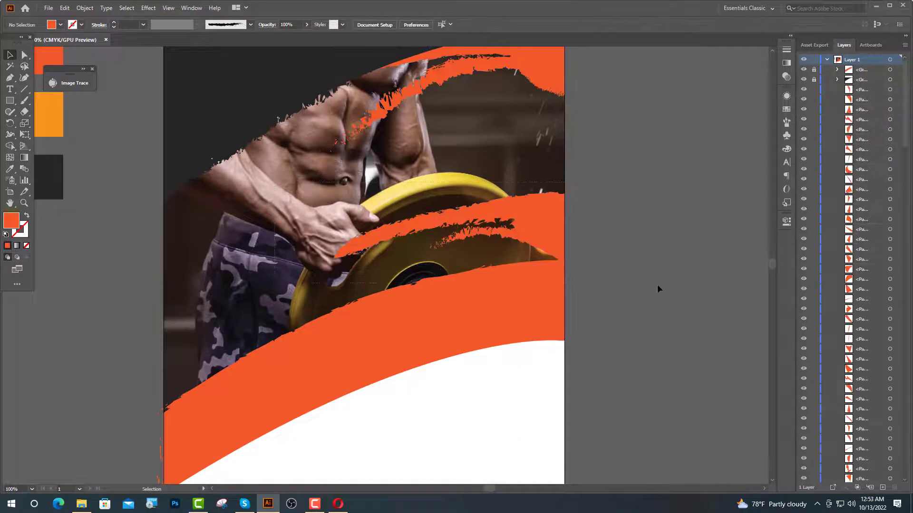
# Delete the rough orange-red shapes over the weight plate and at the photo's upper-right corner
pyautogui.moveTo(673, 295); pyautogui.dragTo(673, 295)
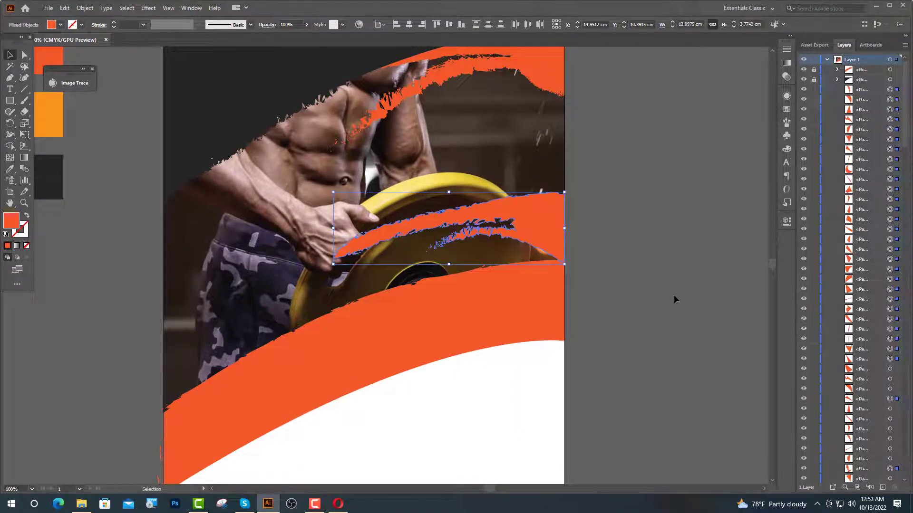
pyautogui.press('Delete')
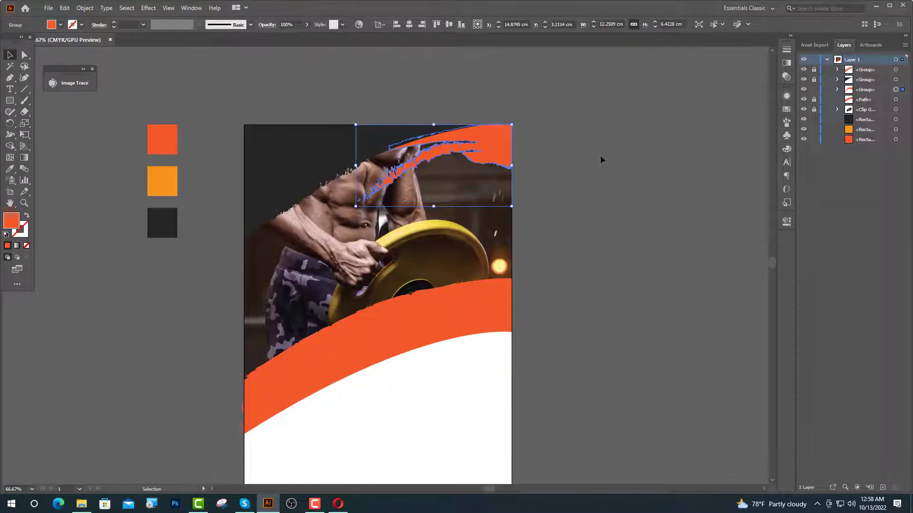
pyautogui.press('Delete')
pyautogui.hotkey('ctrl', '1')
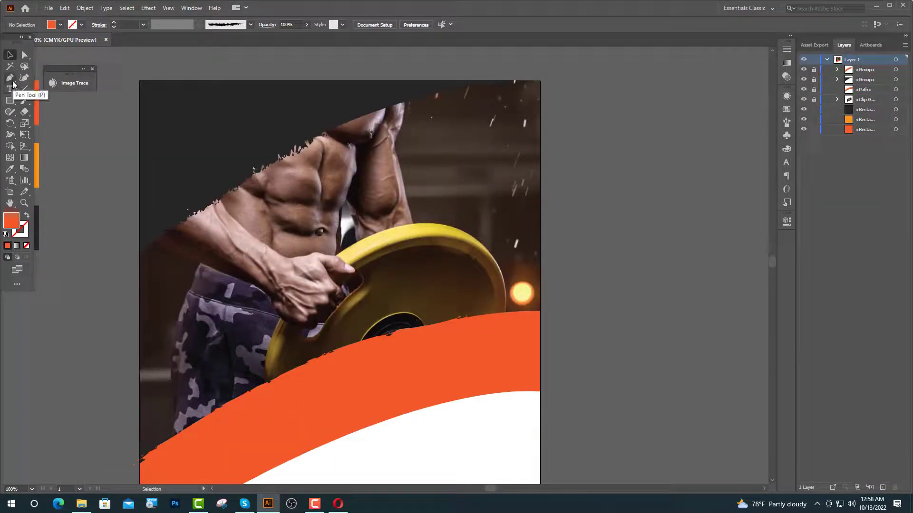
# Draw a closed, tapering orange-red shape of about 9.79 x 2.05 cm from the page's upper-right corner along the dark gray edge
pyautogui.click(11, 82)
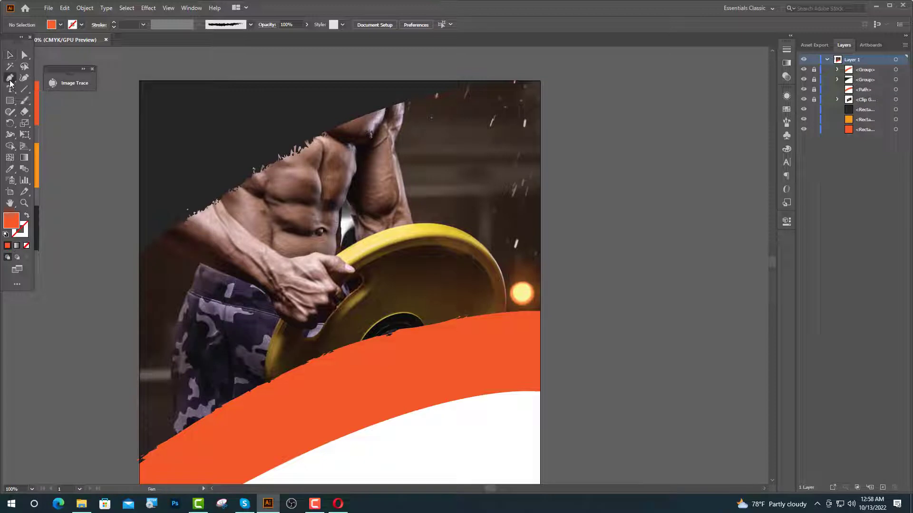
pyautogui.click(541, 83)
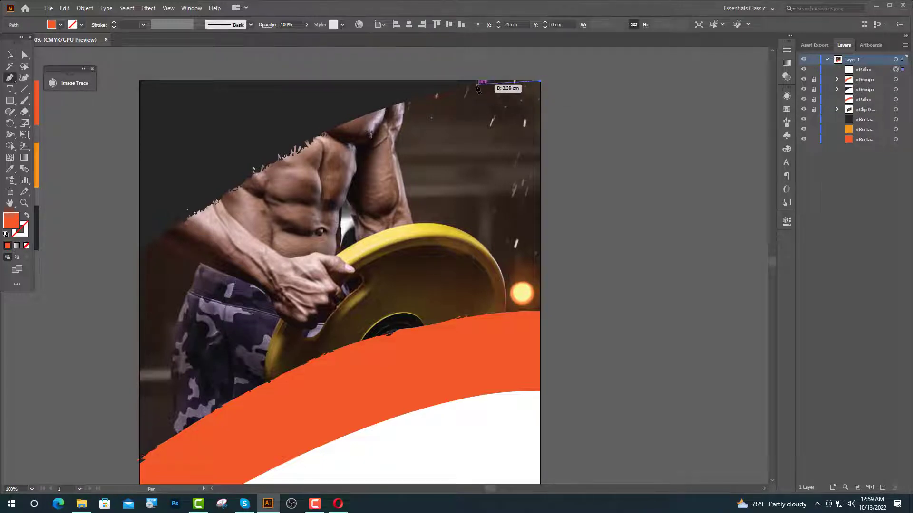
pyautogui.hotkey('ctrl', '+')
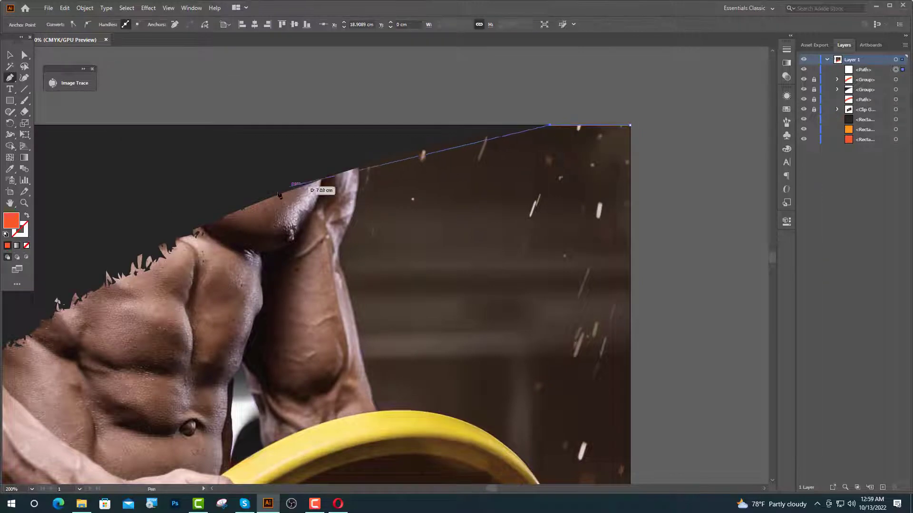
pyautogui.moveTo(256, 204); pyautogui.dragTo(121, 263)
pyautogui.click(257, 204)
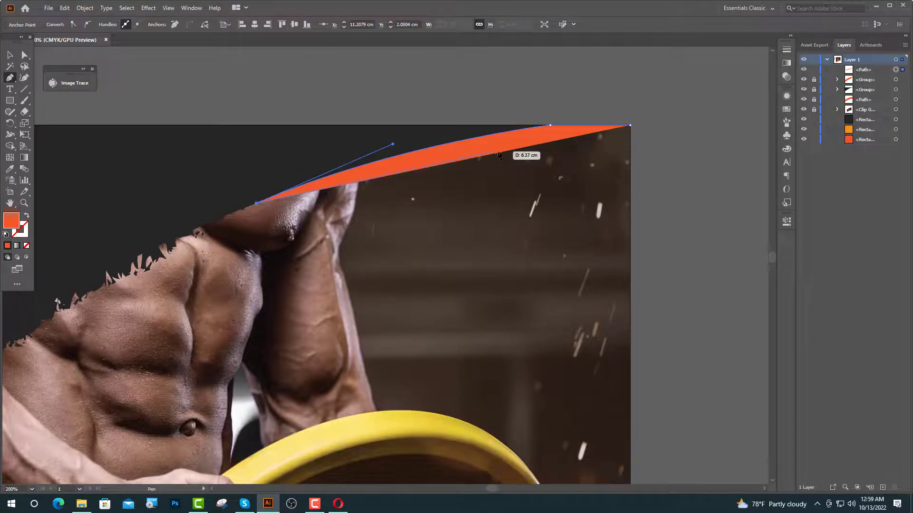
pyautogui.moveTo(630, 143); pyautogui.dragTo(700, 154)
pyautogui.click(629, 143)
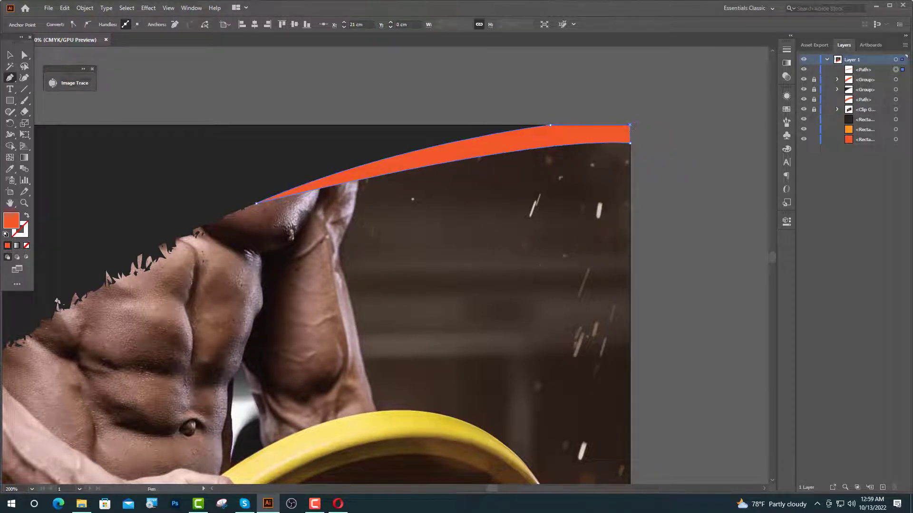
# Swap the tapering shape's fill and stroke colors, apply the rough art brush, and set the stroke to 2 pt
pyautogui.press('v')
pyautogui.click(27, 217)
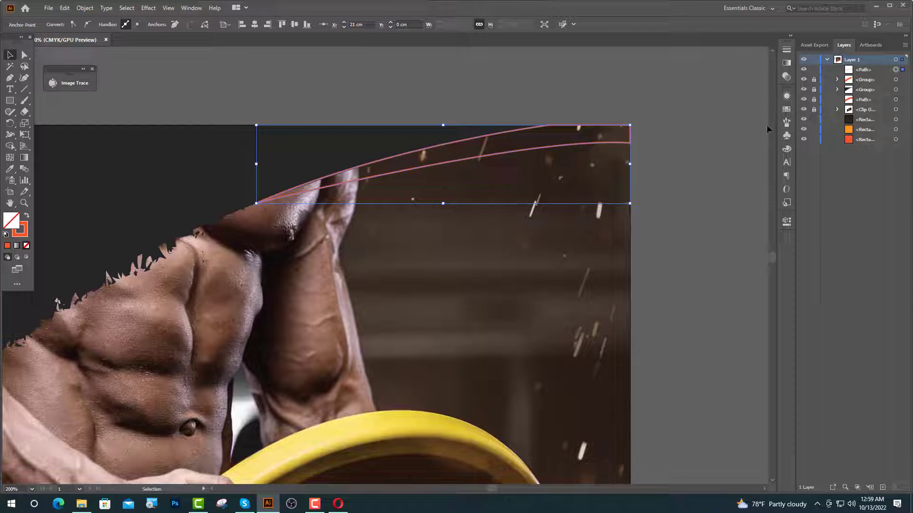
pyautogui.click(786, 121)
pyautogui.click(721, 140)
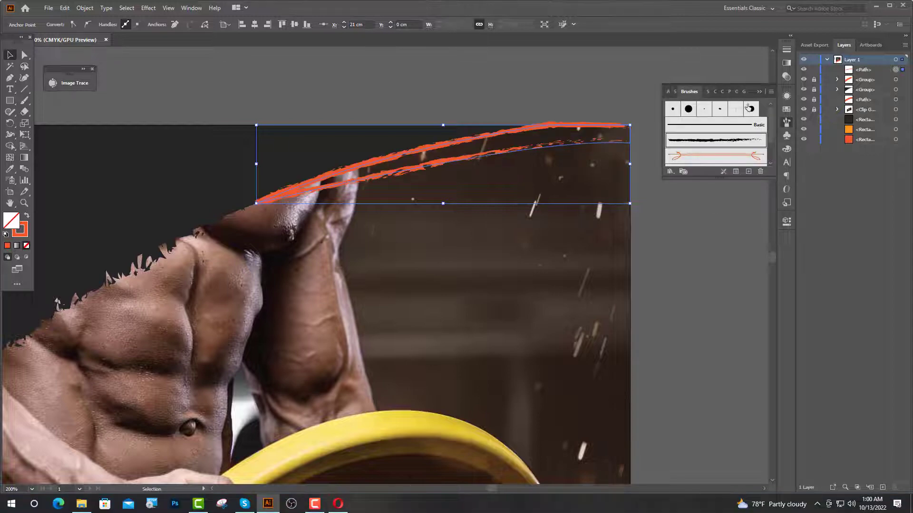
pyautogui.click(760, 92)
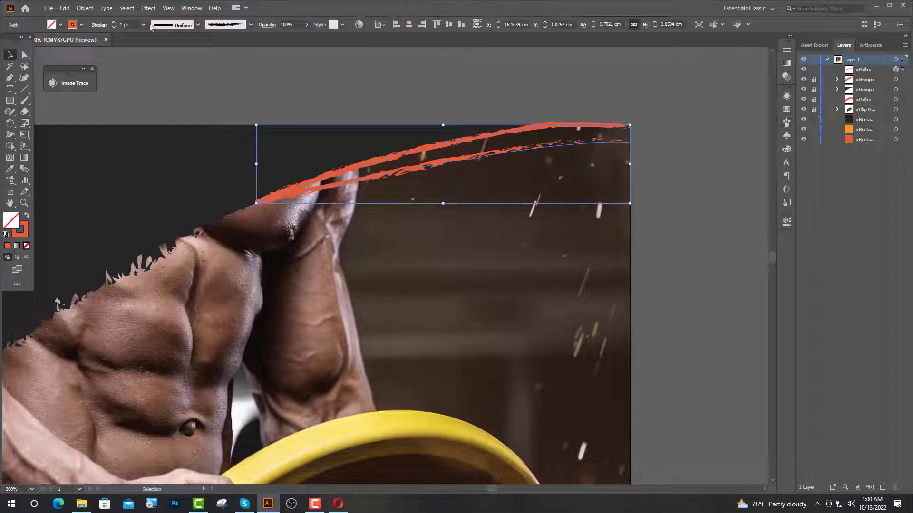
pyautogui.click(114, 22)
# Enlarge the brushed tapering shape to about 11.95 x 2.5 cm and fill it with red
pyautogui.moveTo(256, 203); pyautogui.dragTo(244, 206)
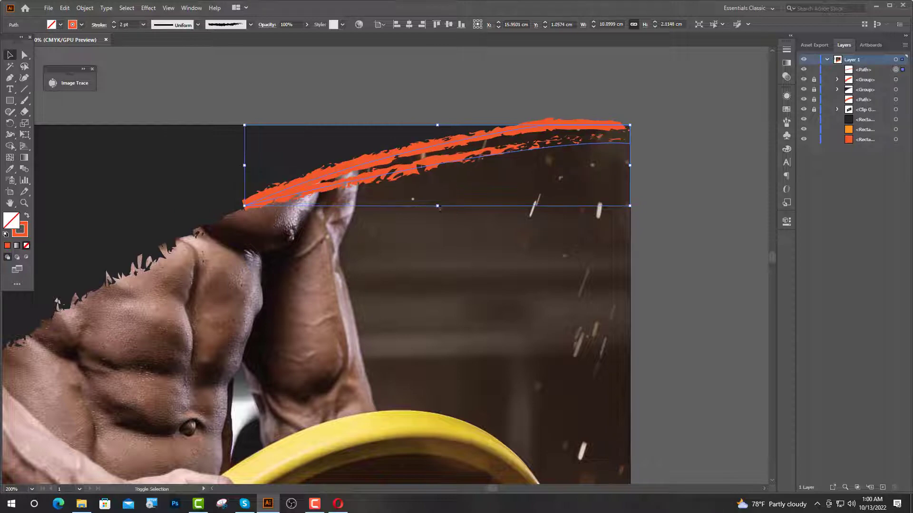
pyautogui.moveTo(437, 206); pyautogui.dragTo(438, 222)
pyautogui.click(523, 190)
pyautogui.moveTo(561, 147); pyautogui.dragTo(543, 146)
pyautogui.click(541, 199)
pyautogui.click(547, 143)
pyautogui.click(60, 24)
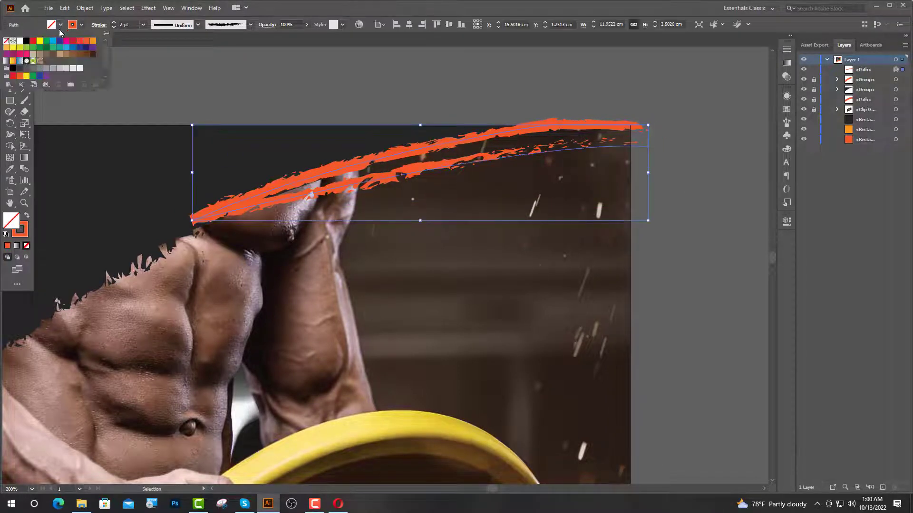
pyautogui.click(79, 41)
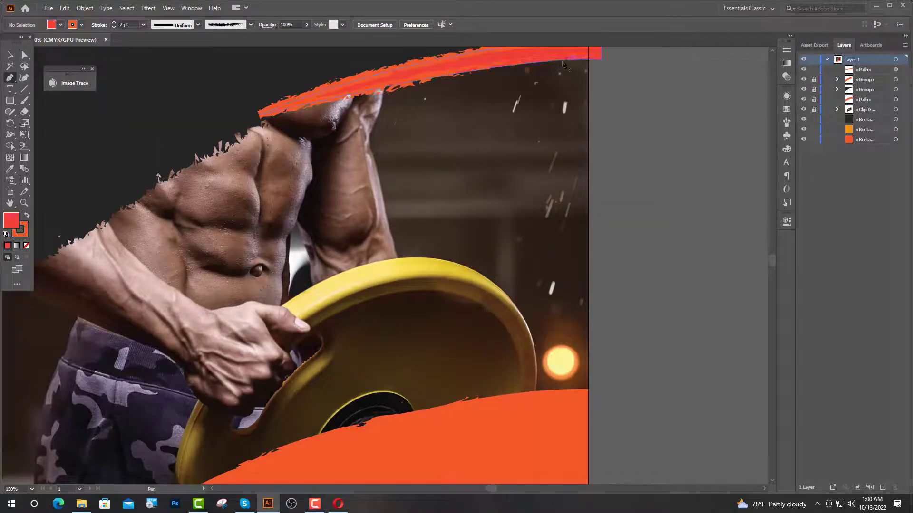
# Draw a closed, tapering red shape under the brushed band at the page's upper-right edge and apply the rough art brush
pyautogui.click(527, 62)
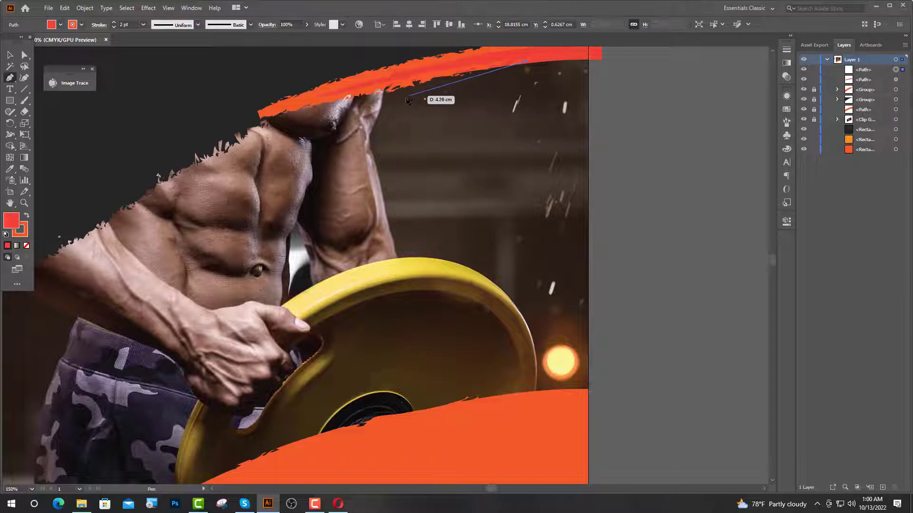
pyautogui.moveTo(358, 110); pyautogui.dragTo(311, 139)
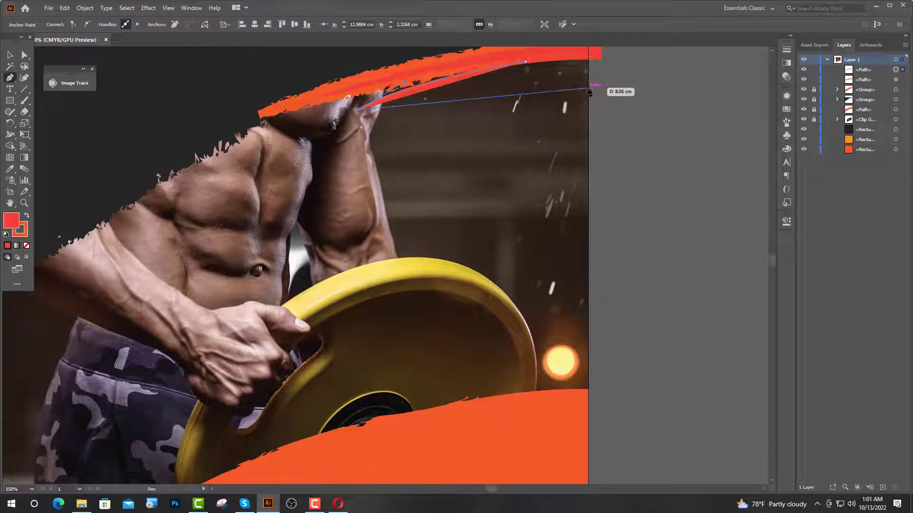
pyautogui.moveTo(588, 92); pyautogui.dragTo(659, 122)
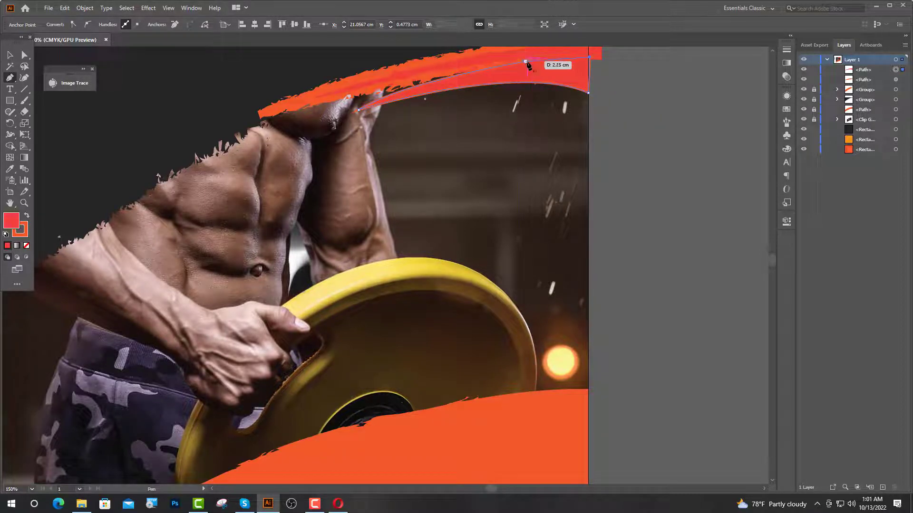
pyautogui.press('v')
pyautogui.click(786, 122)
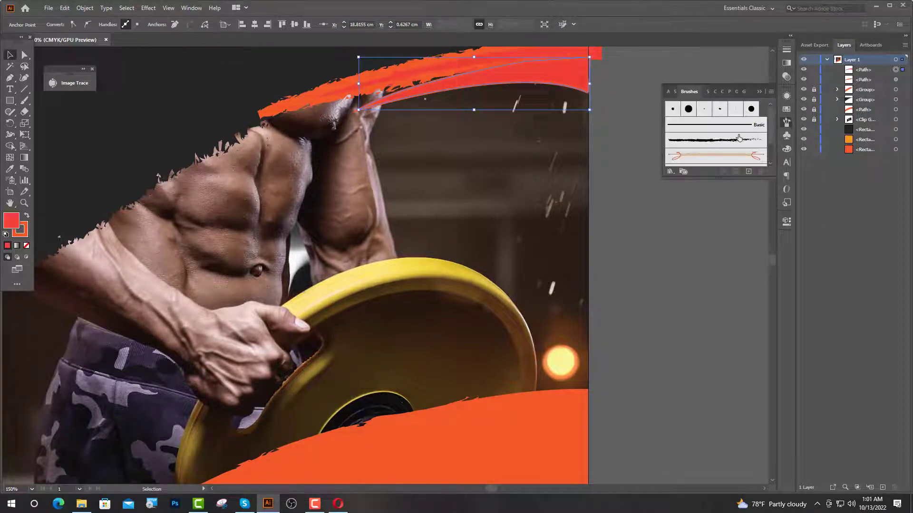
pyautogui.click(729, 141)
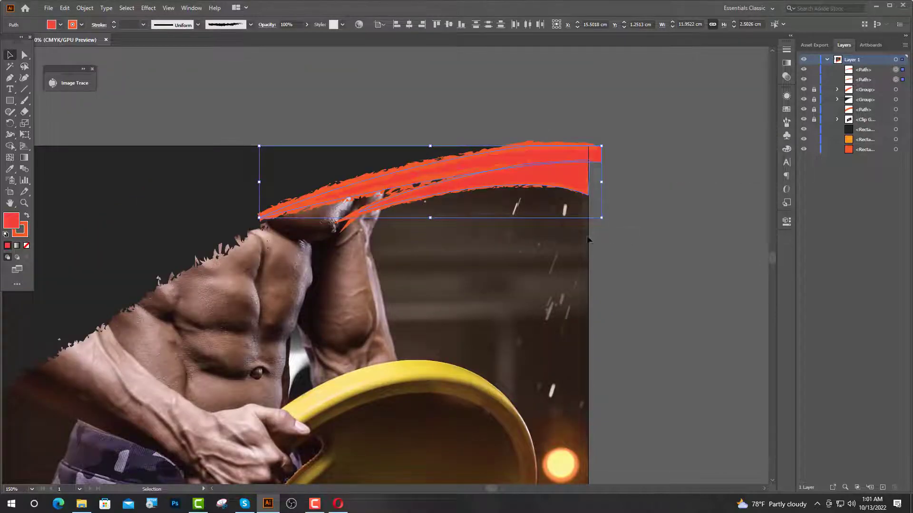
# Expand the appearance of the two overlapping brushed shapes and unite them into one orange-red shape
pyautogui.click(85, 9)
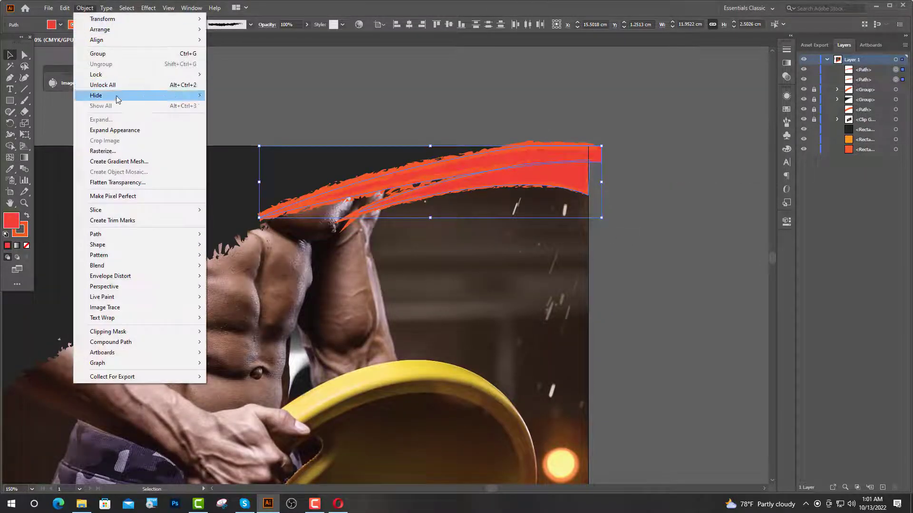
pyautogui.click(99, 127)
pyautogui.click(785, 222)
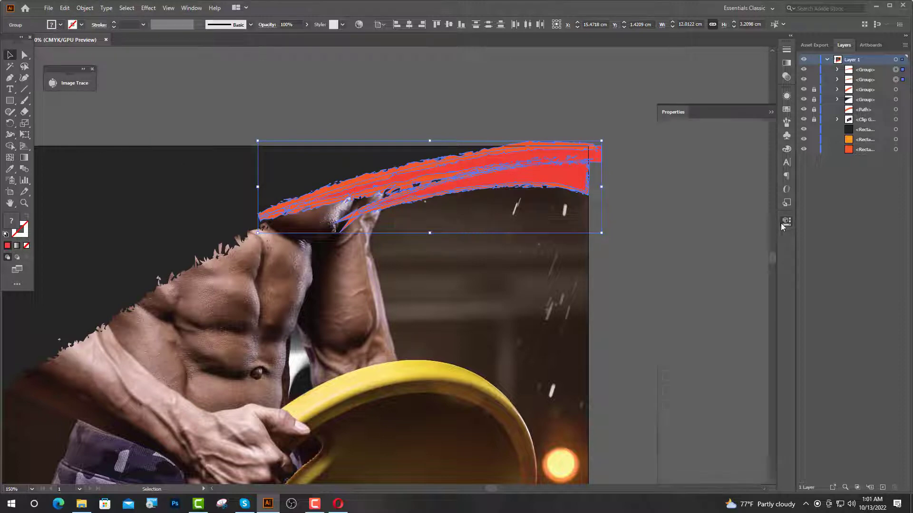
pyautogui.click(669, 338)
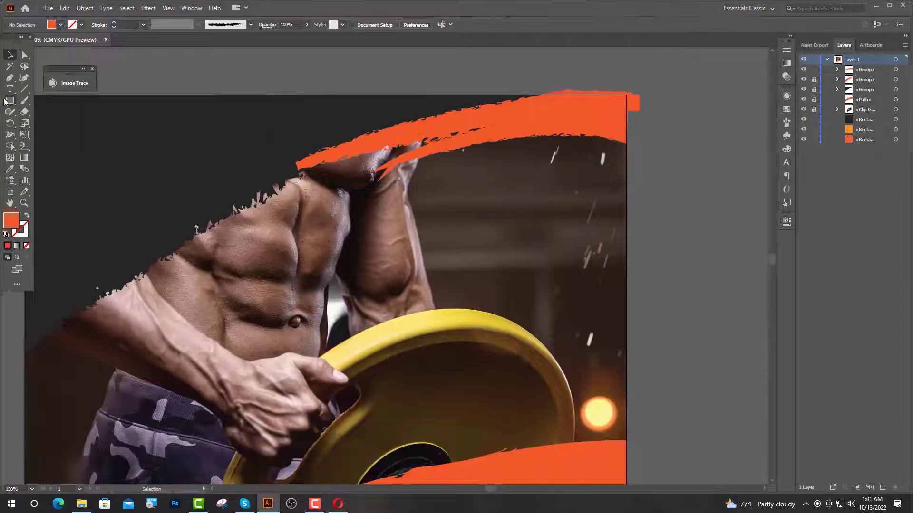
# Draw a short open curve about 3 cm long inward from the page's right edge, just below the united orange-red shape
pyautogui.click(626, 159)
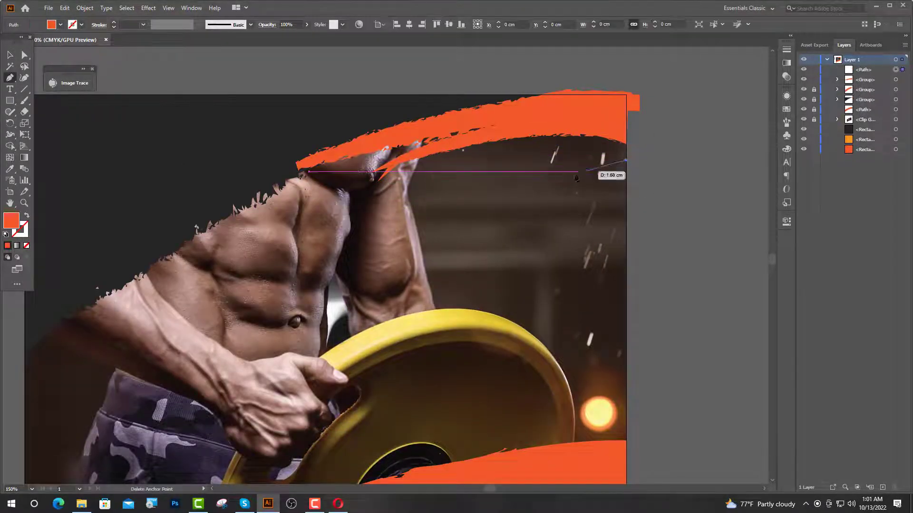
pyautogui.moveTo(539, 171)
pyautogui.mouseDown()
pyautogui.moveTo(515, 206)
pyautogui.moveTo(488, 187)
pyautogui.mouseUp()
pyautogui.click(11, 57)
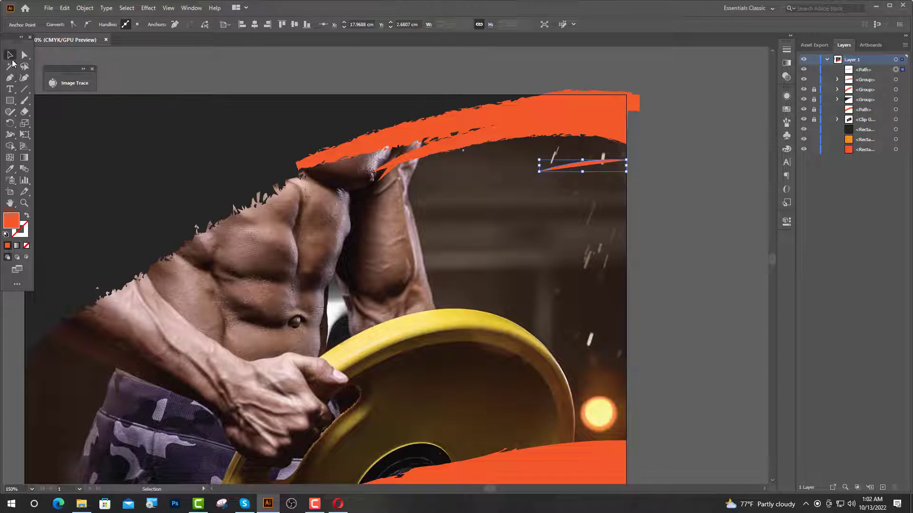
# Swap the short curve's fill and stroke colors and apply the rough art brush to it
pyautogui.click(26, 216)
pyautogui.click(787, 111)
pyautogui.click(785, 122)
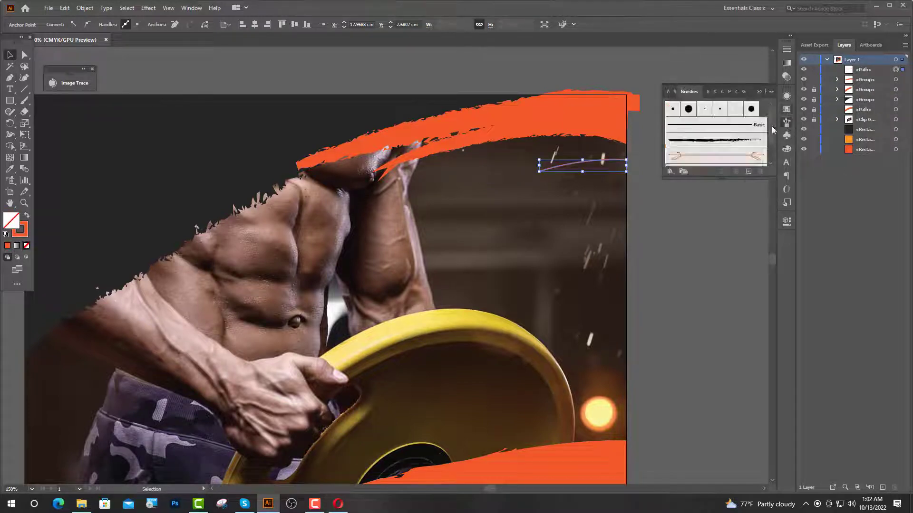
pyautogui.click(719, 141)
pyautogui.click(759, 91)
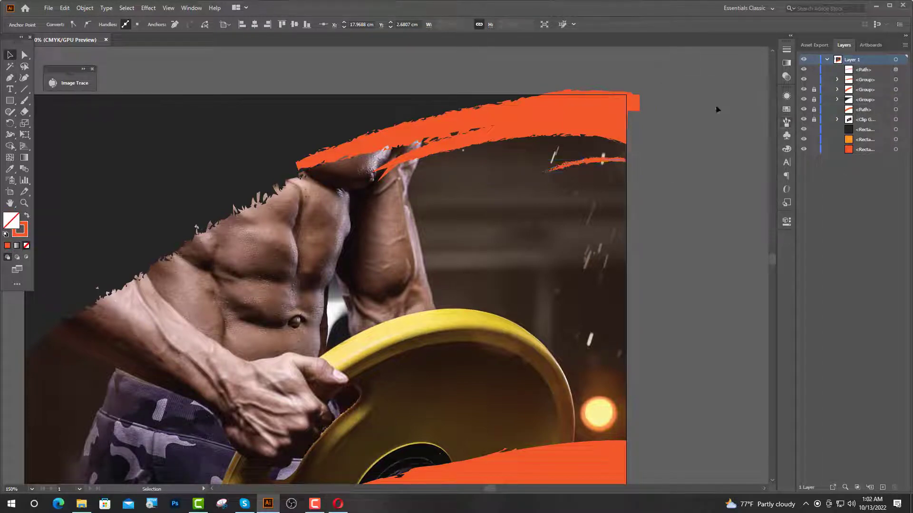
pyautogui.click(716, 104)
# Draw a closed, wavy tapering outline of about 7.86 x 1.03 cm from the page's right edge below the short brushed curve
pyautogui.scroll(-2, 380, 190)
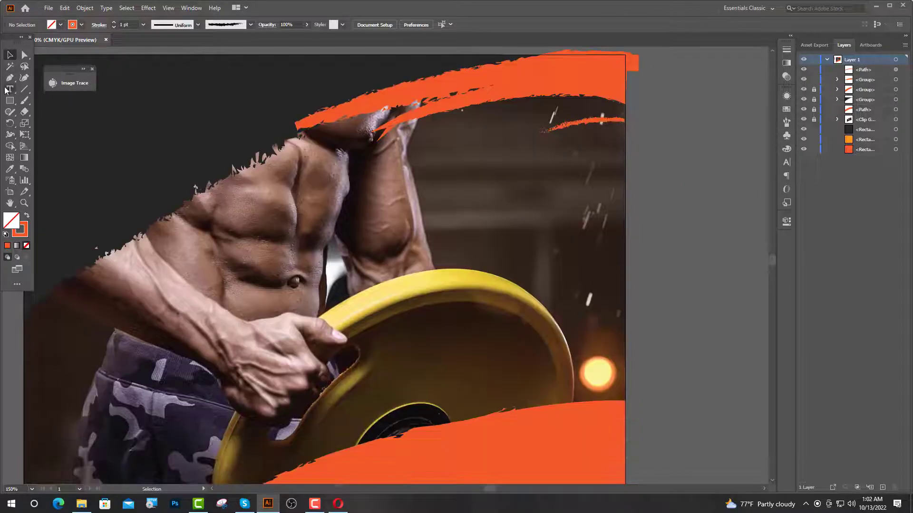
pyautogui.click(626, 142)
pyautogui.moveTo(543, 149); pyautogui.dragTo(531, 152)
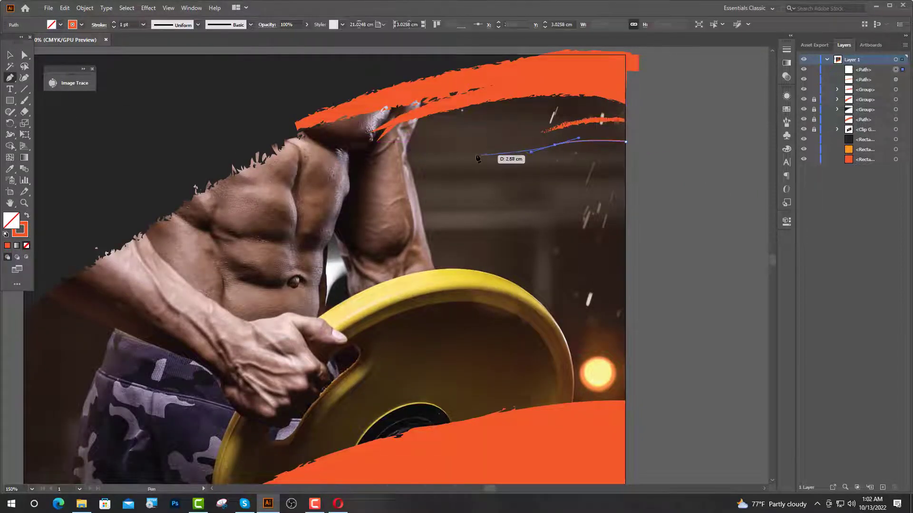
pyautogui.moveTo(469, 152); pyautogui.dragTo(409, 173)
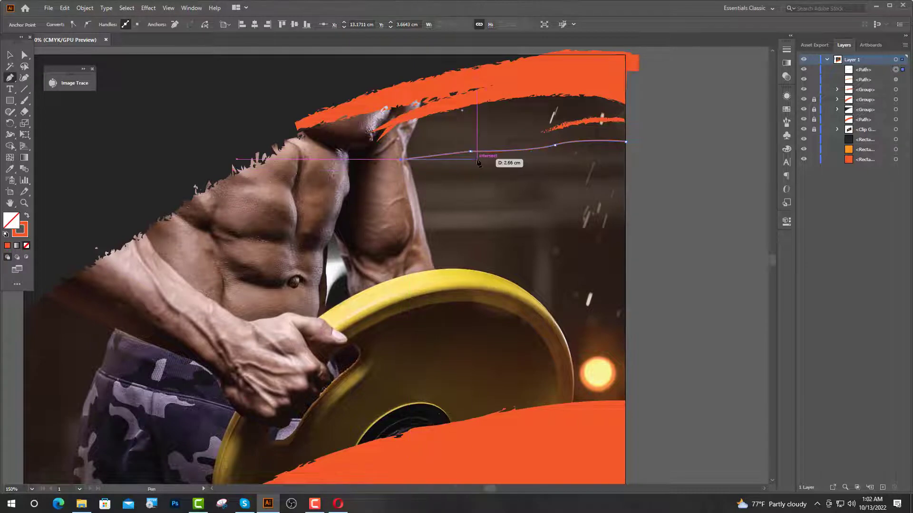
pyautogui.moveTo(476, 159); pyautogui.dragTo(548, 167)
pyautogui.click(552, 164)
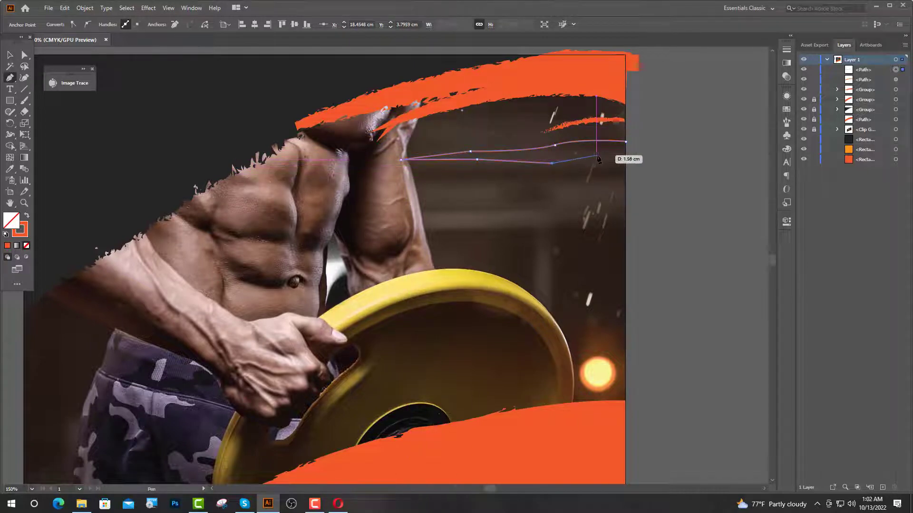
pyautogui.click(626, 170)
pyautogui.click(625, 142)
pyautogui.press('v')
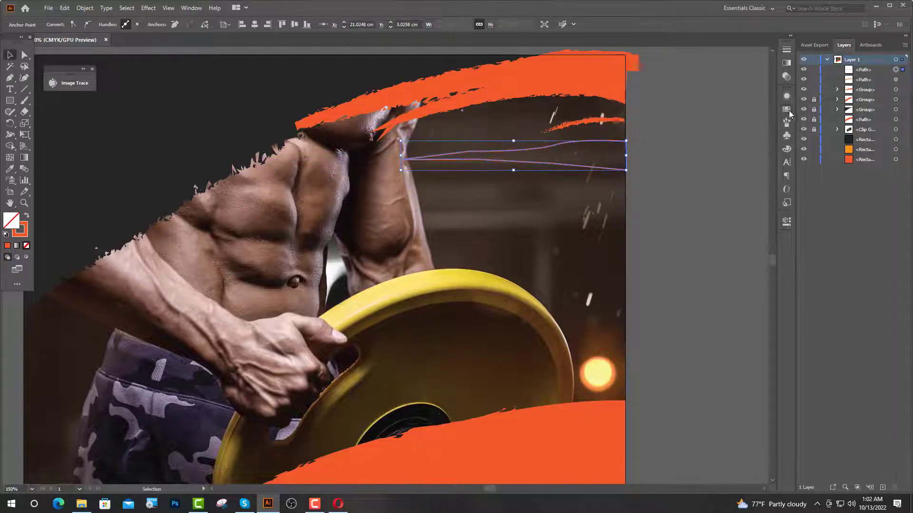
# Apply the rough art brush to the wavy tapering outline and fill it with red
pyautogui.click(787, 110)
pyautogui.click(787, 123)
pyautogui.click(734, 139)
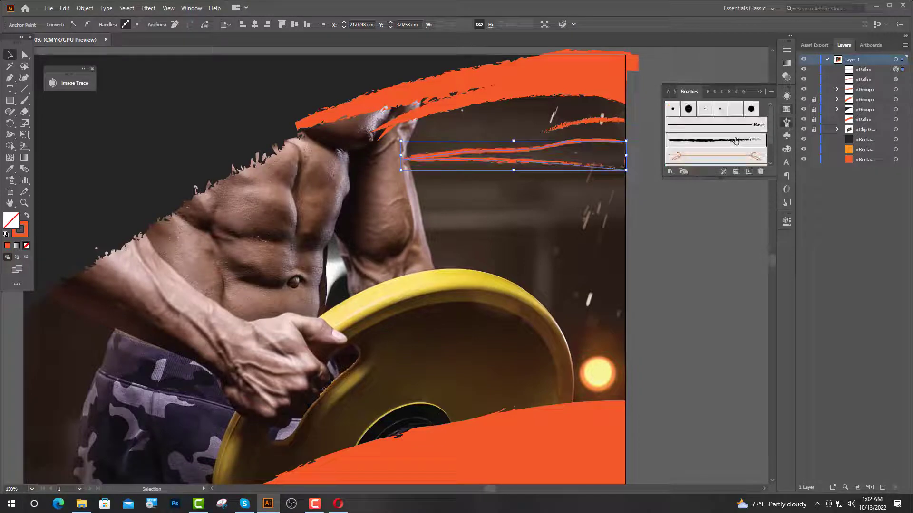
pyautogui.click(759, 91)
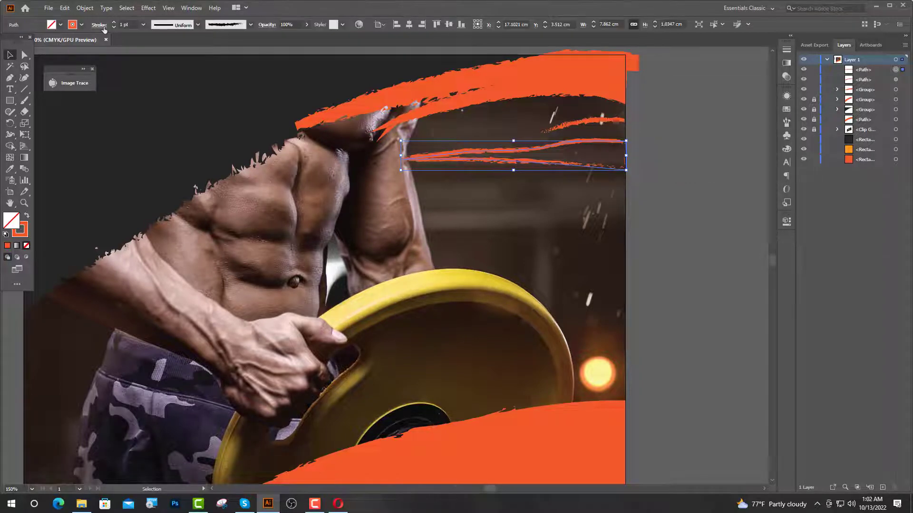
pyautogui.click(71, 27)
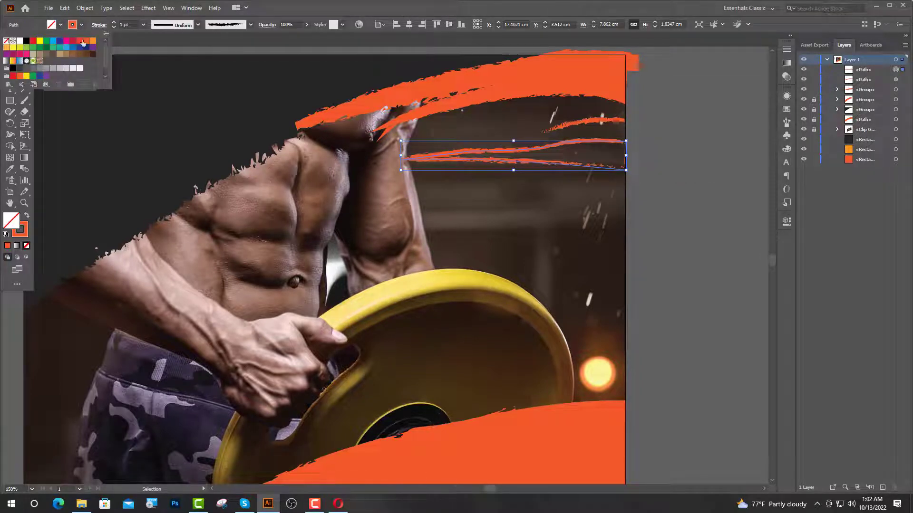
pyautogui.click(81, 40)
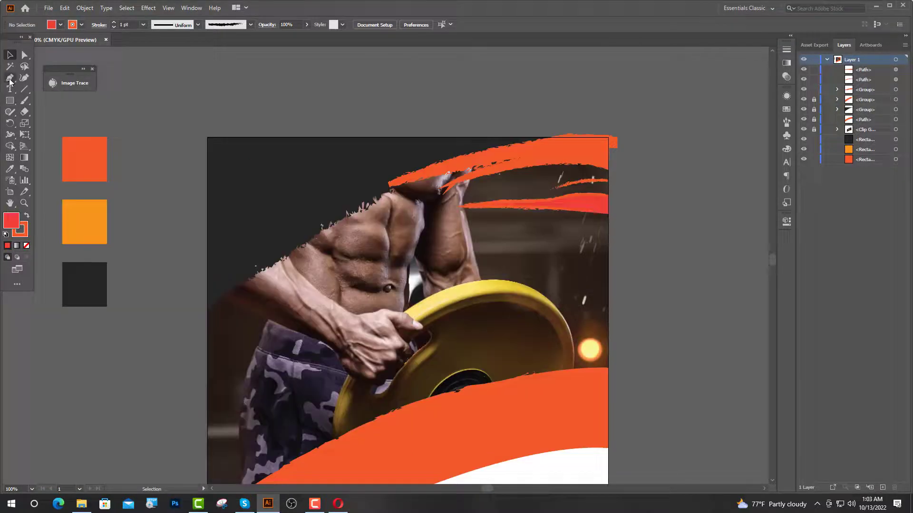
# Draw a closed, tapering red shape of about 7.26 x 0.93 cm overlapping the wavy shape's lower edge and apply the rough art brush
pyautogui.click(560, 208)
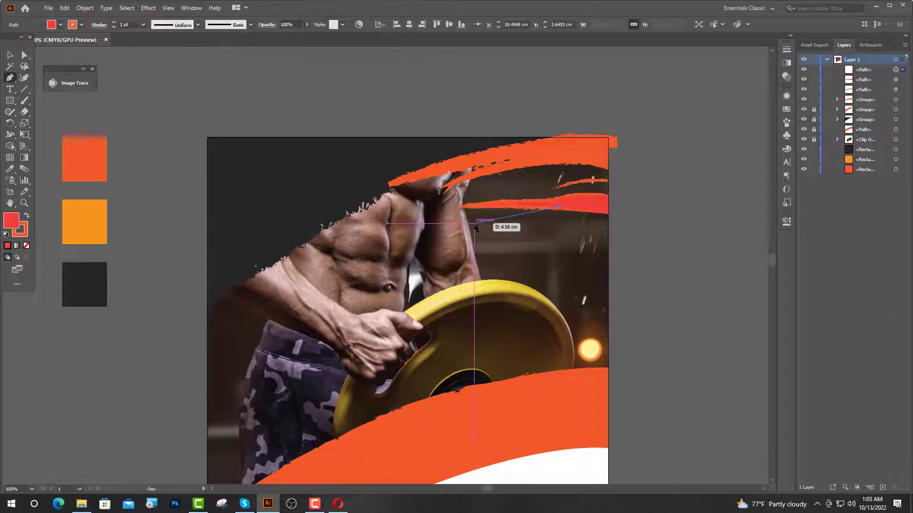
pyautogui.moveTo(467, 224); pyautogui.dragTo(419, 239)
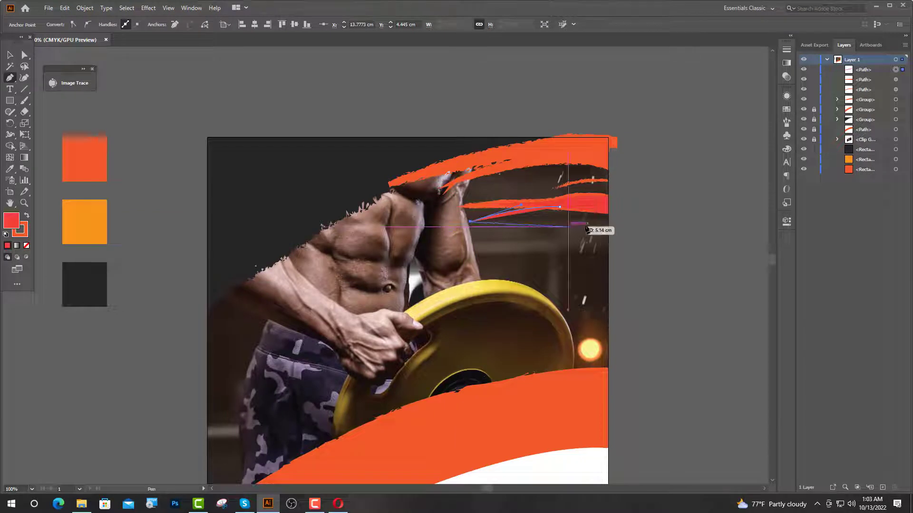
pyautogui.moveTo(608, 222); pyautogui.dragTo(621, 231)
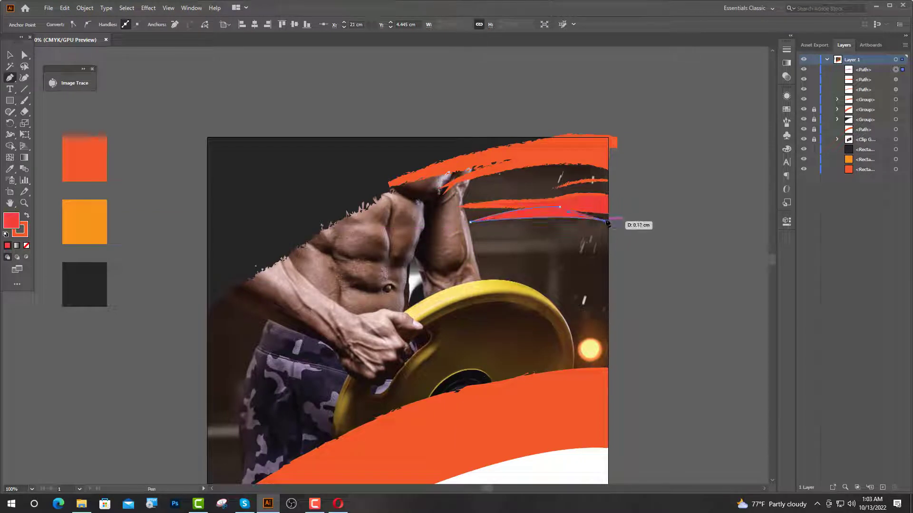
pyautogui.scroll(4, 610, 220)
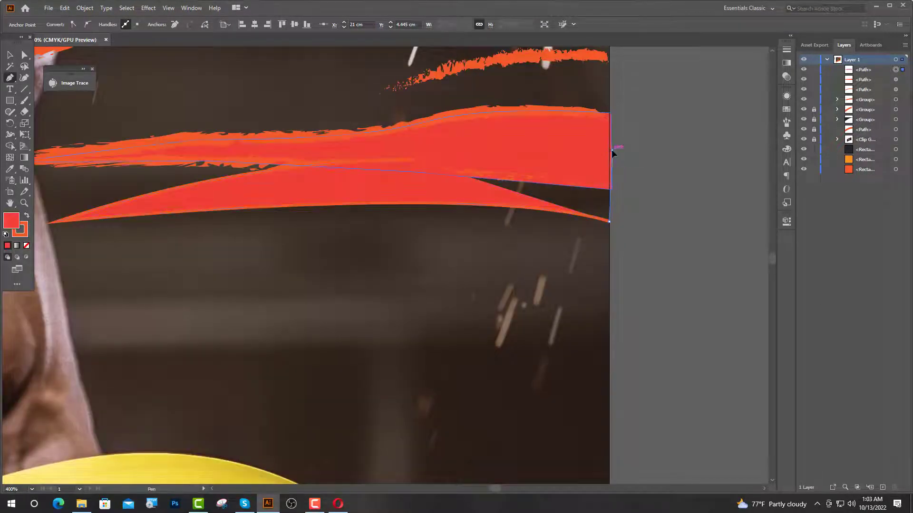
pyautogui.click(611, 150)
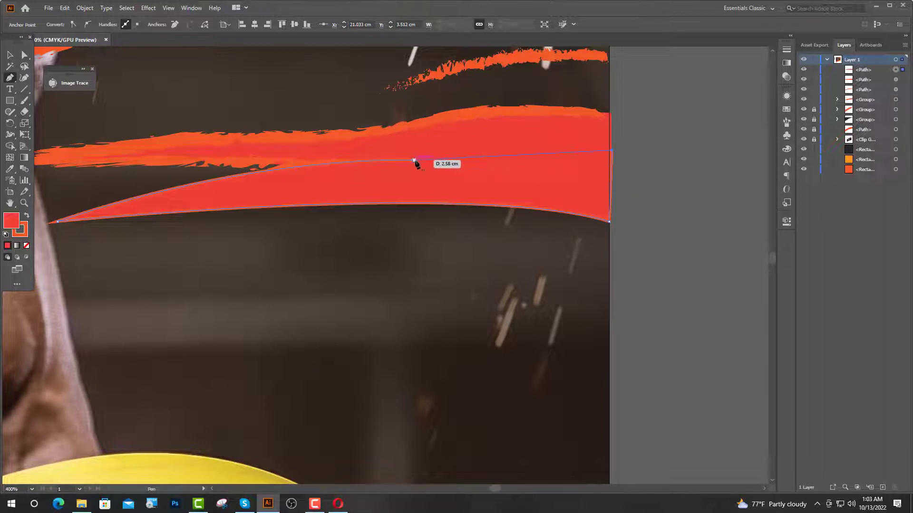
pyautogui.press('v')
pyautogui.click(785, 123)
pyautogui.click(710, 142)
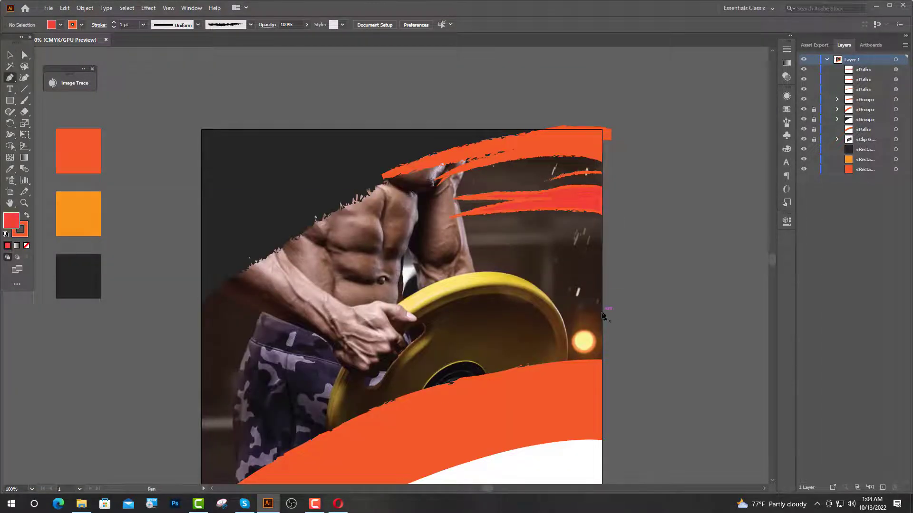
# Draw a closed, curved red shape of about 11.16 x 3.18 cm from the right page edge across the weight plate, adjusting its lower anchors
pyautogui.click(601, 311)
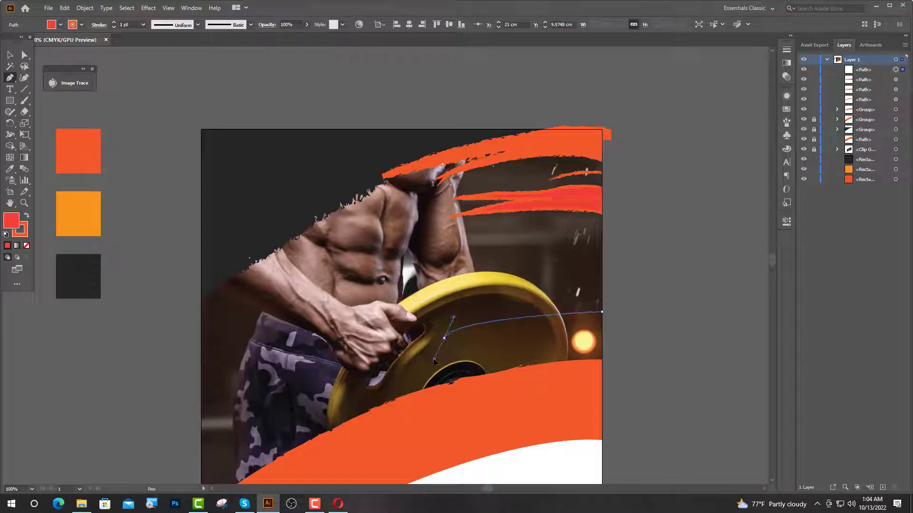
pyautogui.moveTo(444, 338); pyautogui.dragTo(504, 355)
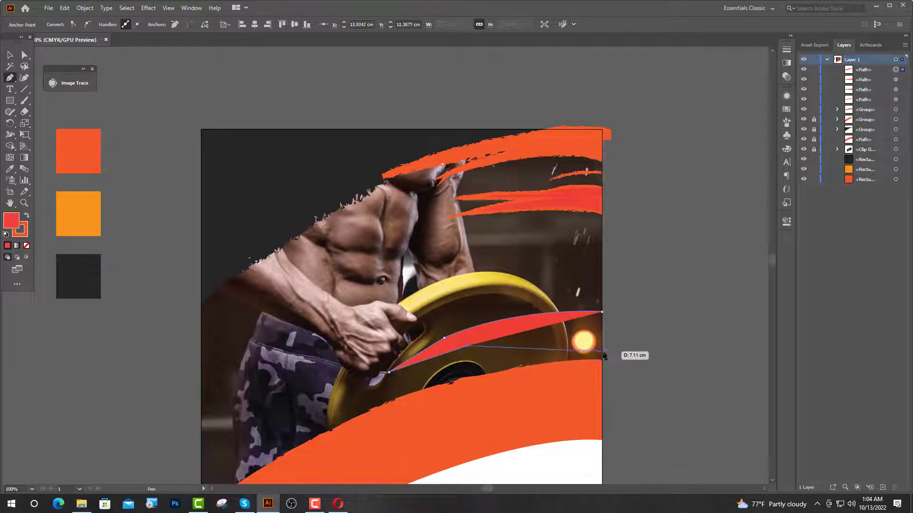
pyautogui.moveTo(603, 352); pyautogui.dragTo(632, 378)
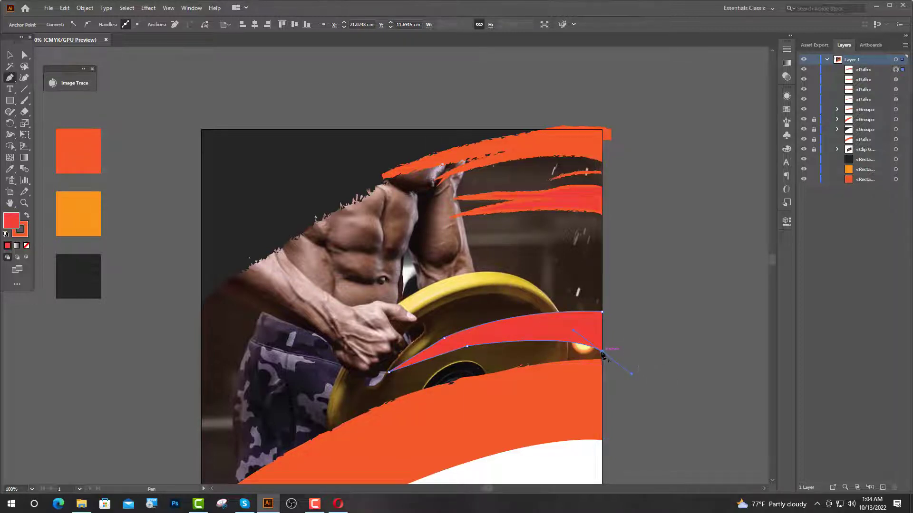
pyautogui.click(603, 352)
pyautogui.click(601, 312)
pyautogui.press('a')
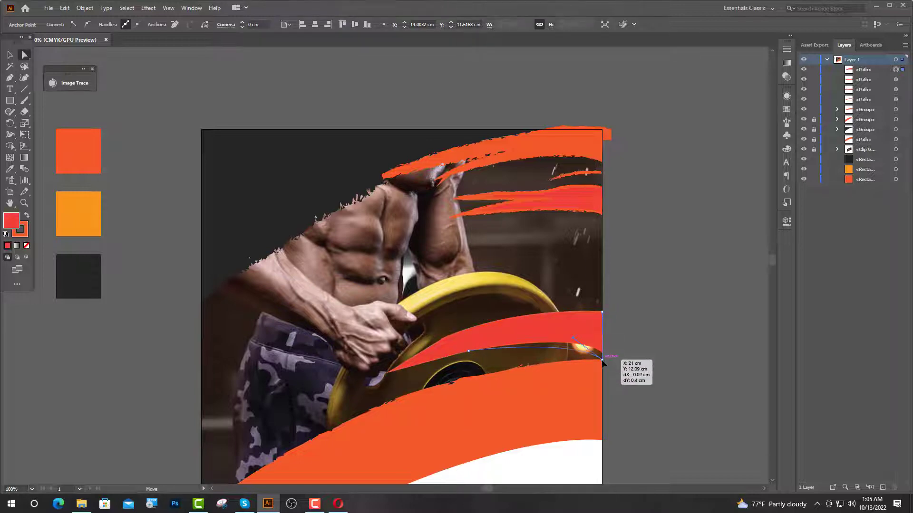
# Apply the rough art brush to the curved red shape over the weight plate and set its stroke to 2 pt
pyautogui.press('v')
pyautogui.click(787, 123)
pyautogui.click(754, 142)
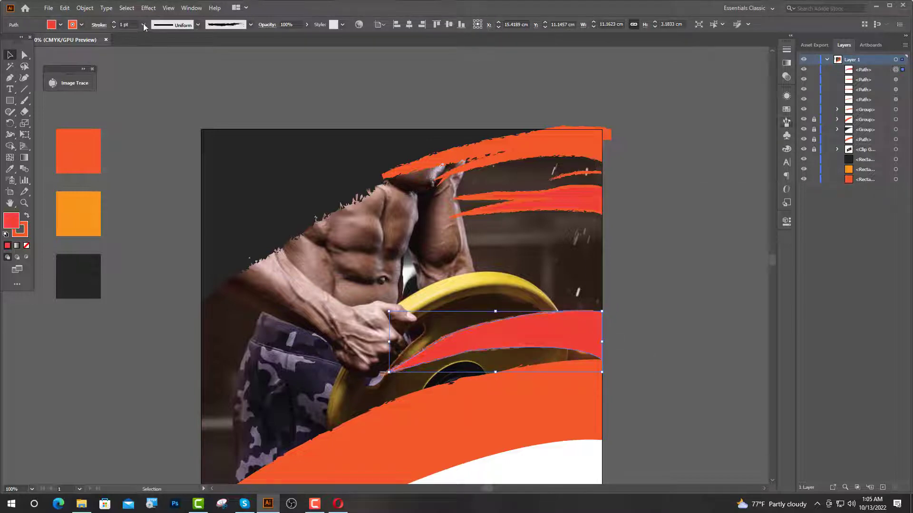
pyautogui.click(115, 23)
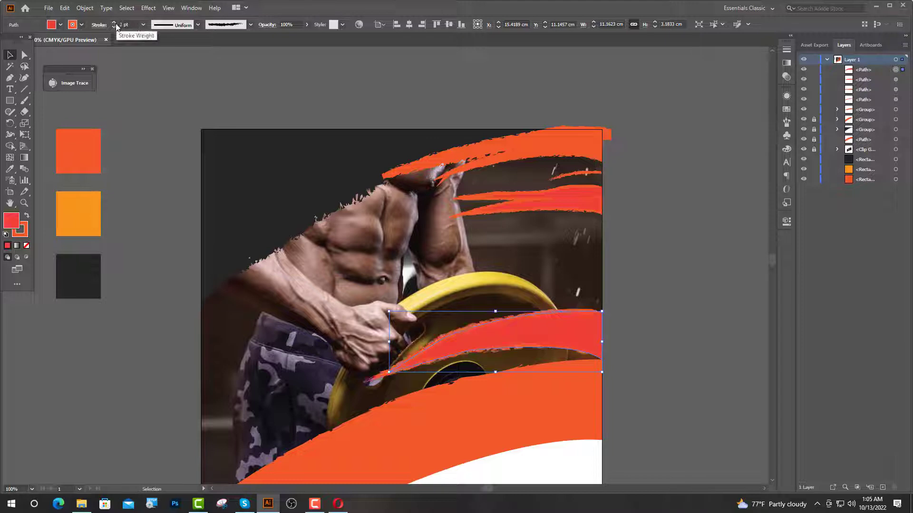
# Expand the appearance of the two overlapping wavy red shapes and unite them into one shape
pyautogui.click(577, 209)
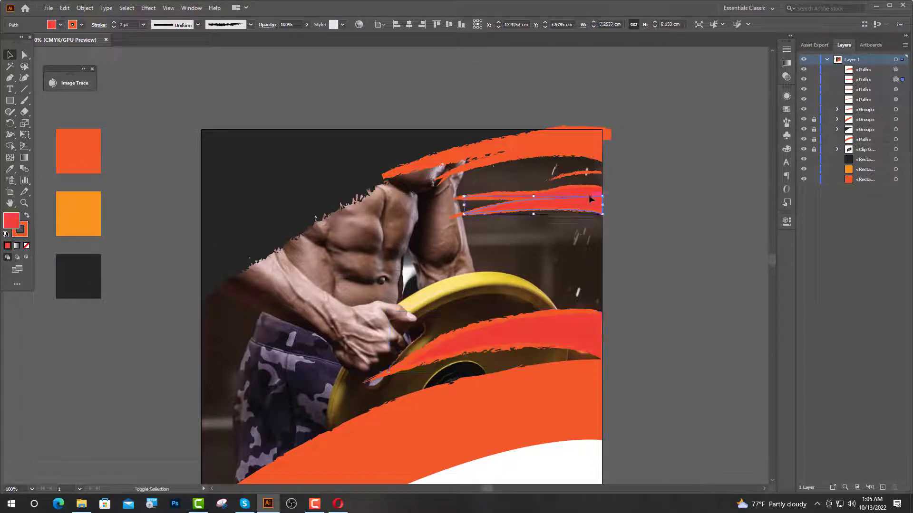
pyautogui.keyDown('shift'); pyautogui.click(590, 192); pyautogui.keyUp('shift')
pyautogui.click(85, 10)
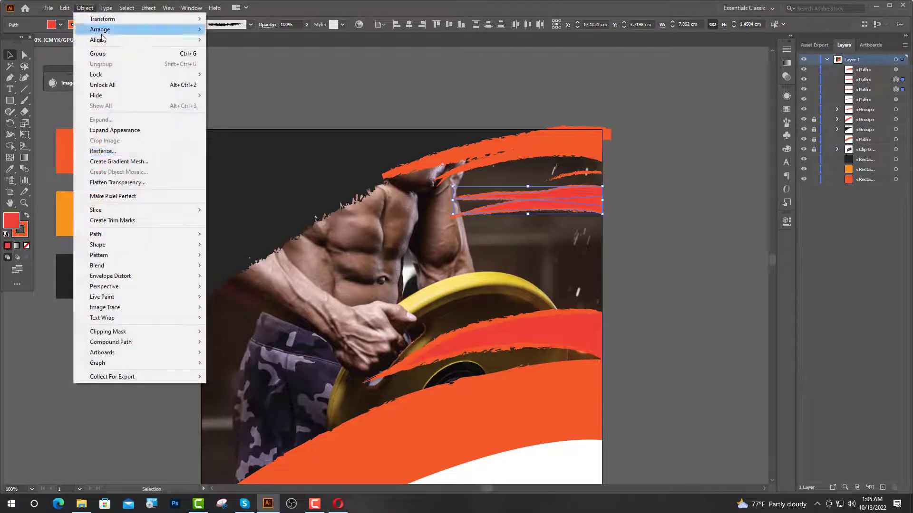
pyautogui.click(114, 126)
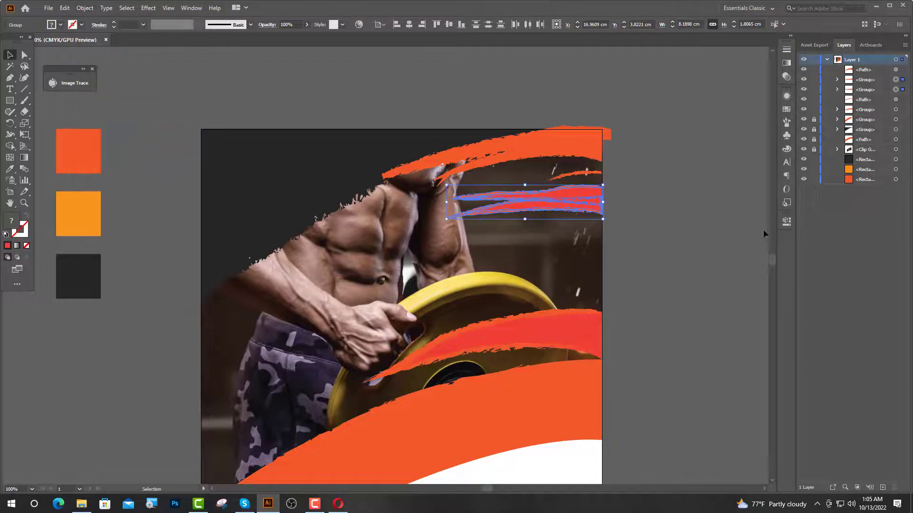
pyautogui.click(786, 221)
pyautogui.click(683, 339)
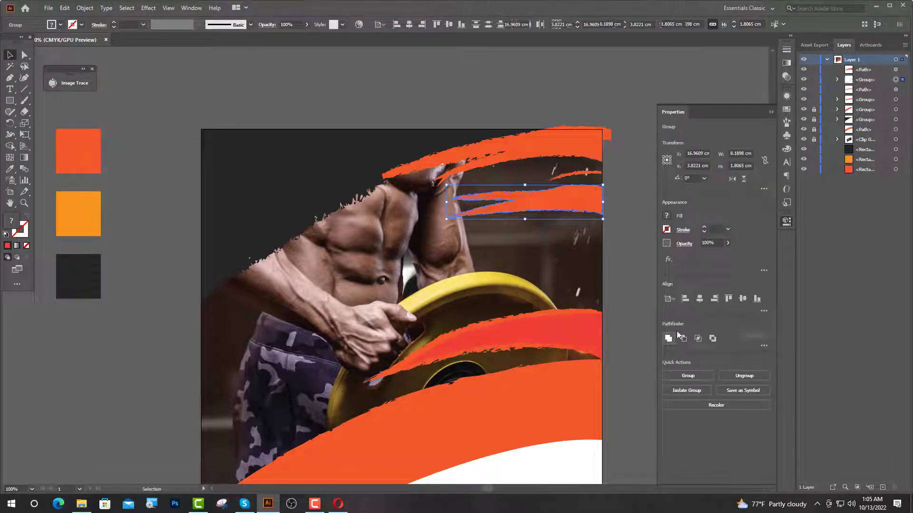
pyautogui.click(770, 112)
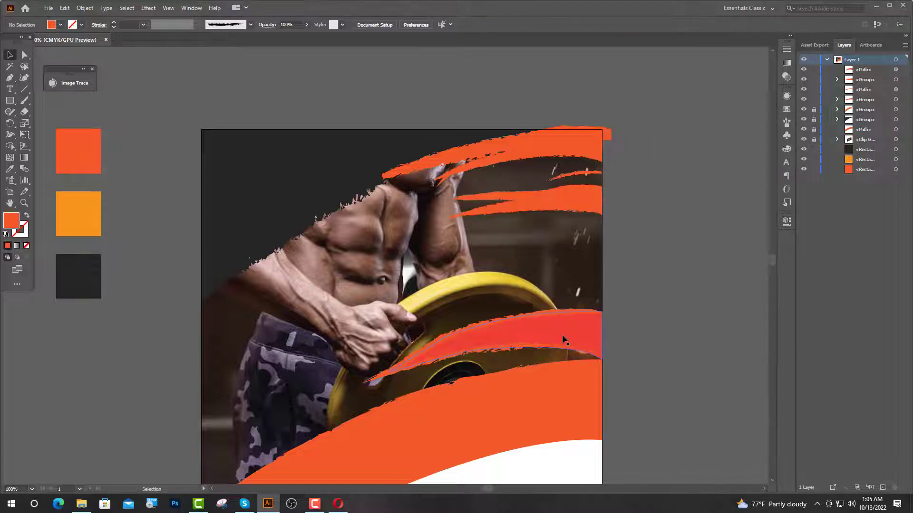
# Expand the appearance of the curved red shape over the weight plate and unite its fill and outline
pyautogui.click(562, 337)
pyautogui.click(85, 8)
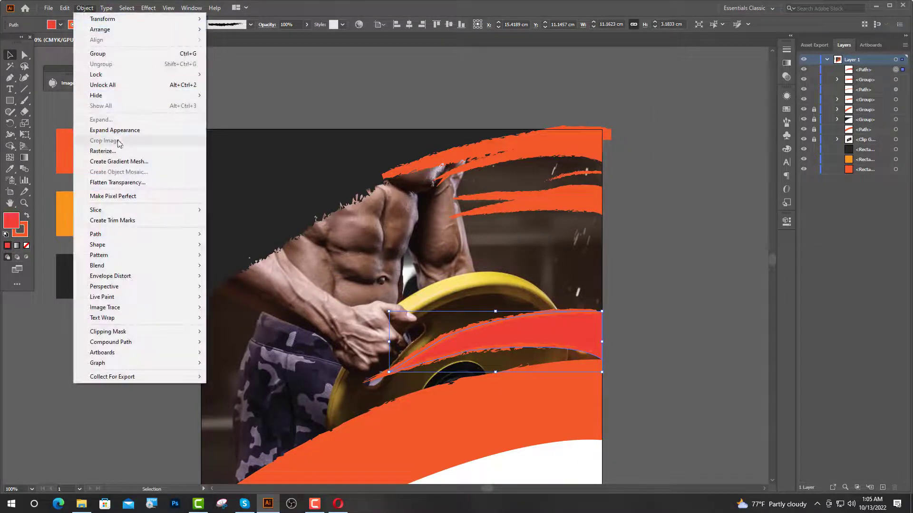
pyautogui.click(115, 131)
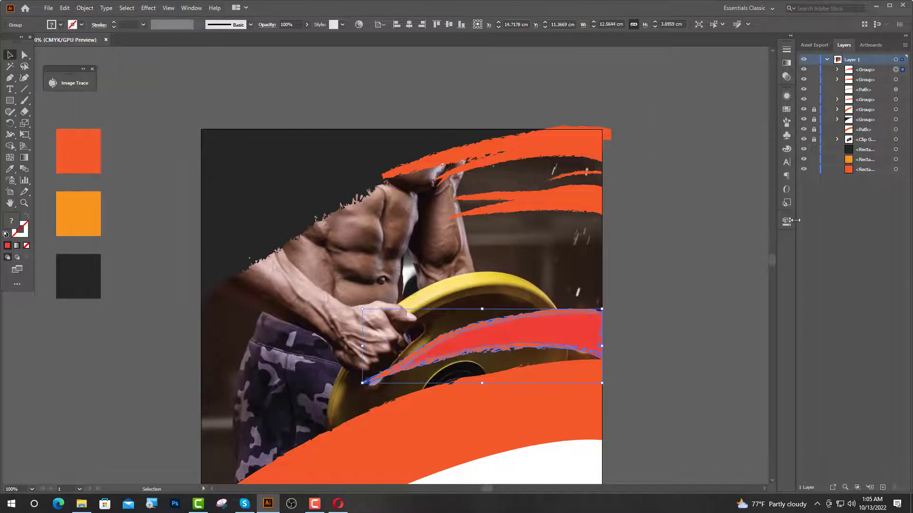
pyautogui.click(787, 222)
pyautogui.click(669, 299)
# Expand the appearance of the short brush stroke between the upper band and the wavy shape
pyautogui.keyDown('shift'); pyautogui.click(581, 178); pyautogui.keyUp('shift')
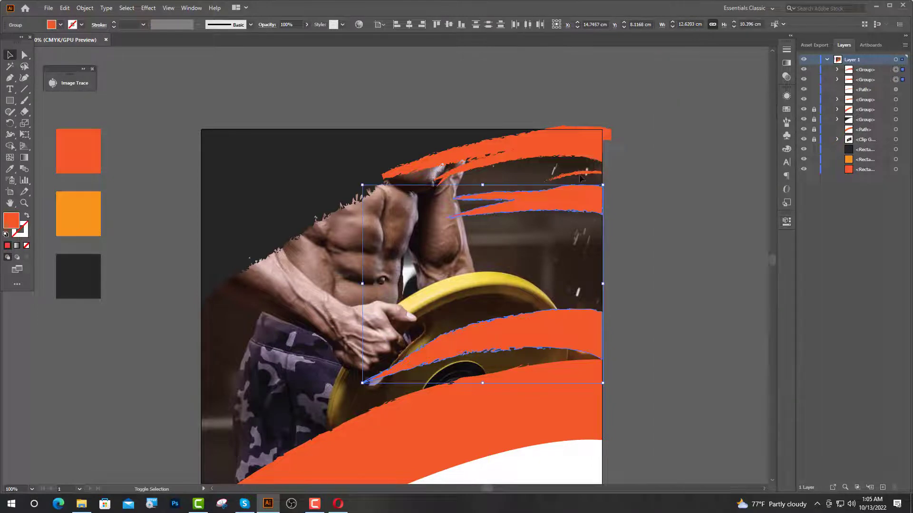
pyautogui.click(584, 176)
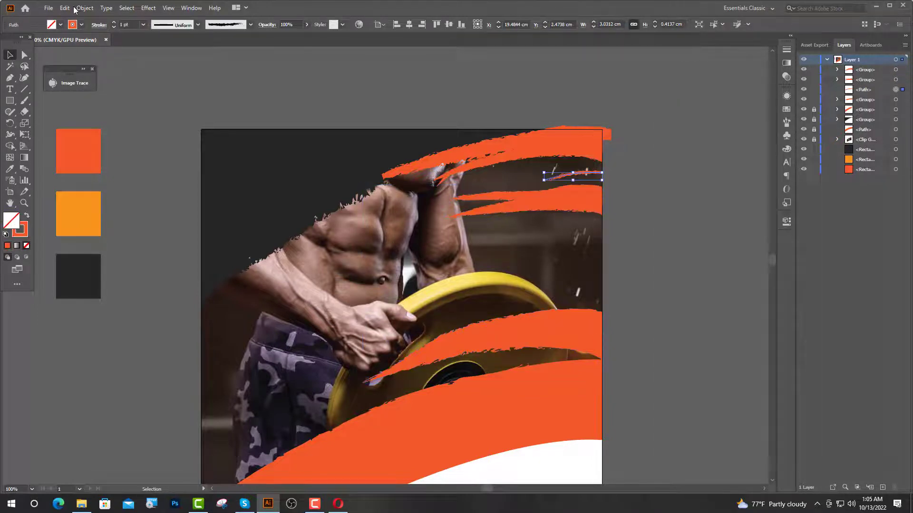
pyautogui.click(83, 8)
pyautogui.click(114, 128)
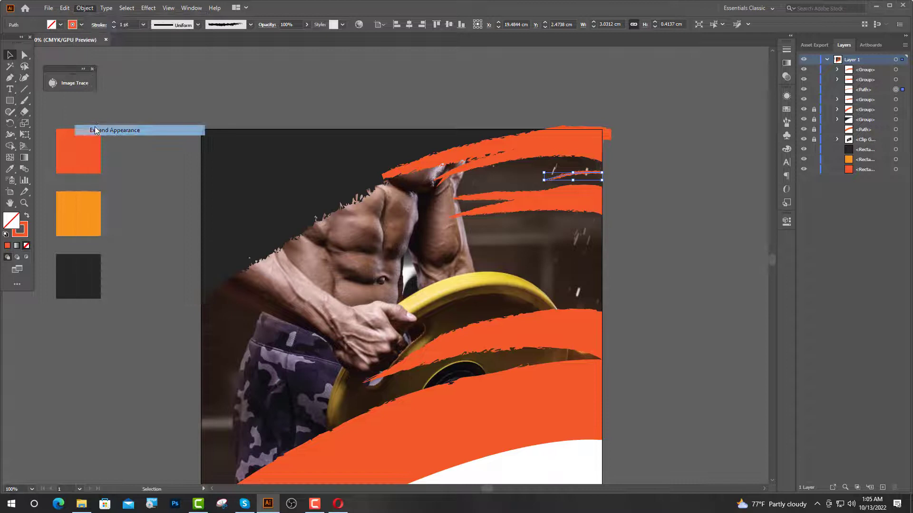
pyautogui.click(603, 231)
# Group the upper band, the short stroke, the wavy shape and the curved shape over the weight plate
pyautogui.click(574, 142)
pyautogui.moveTo(575, 141); pyautogui.dragTo(628, 102)
pyautogui.keyDown('shift'); pyautogui.click(607, 163); pyautogui.keyUp('shift')
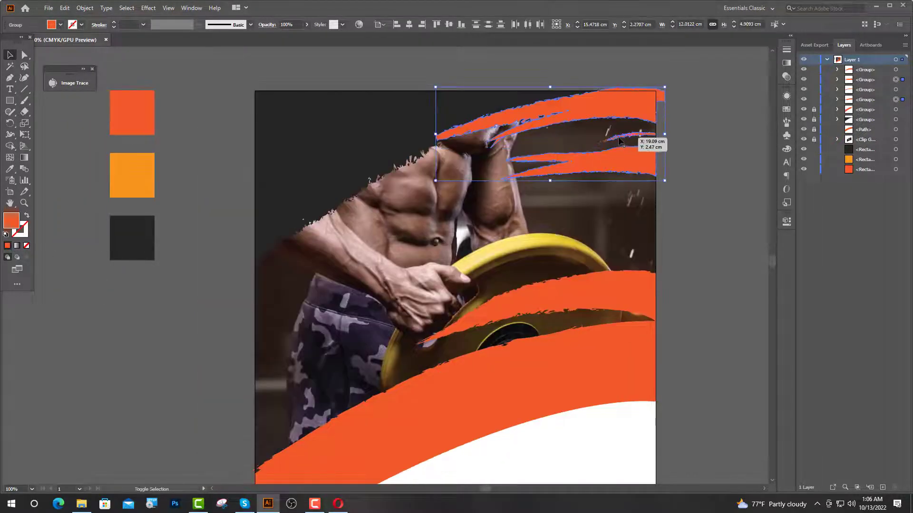
pyautogui.keyDown('shift'); pyautogui.click(602, 296); pyautogui.keyUp('shift')
pyautogui.hotkey('ctrl', 'g')
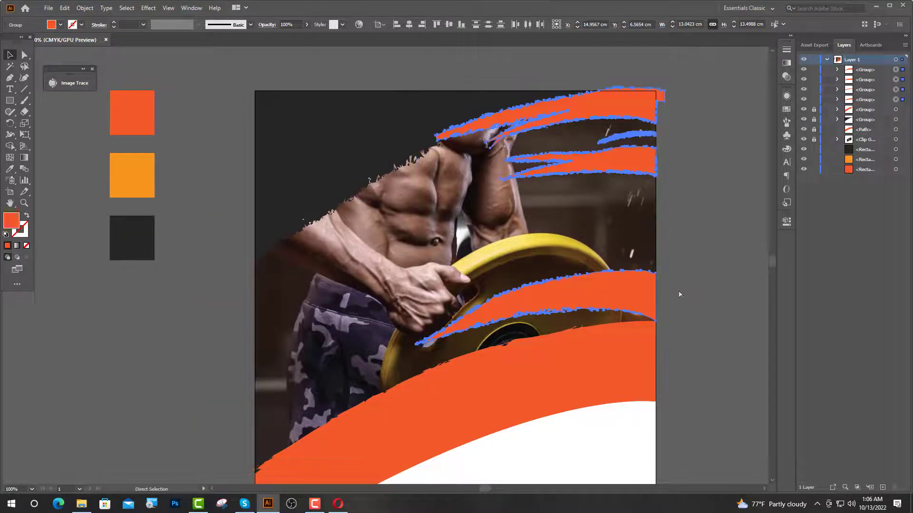
# Convert the group of four orange-red brush shapes into a compound path
pyautogui.hotkey('ctrl', '-')
pyautogui.click(84, 8)
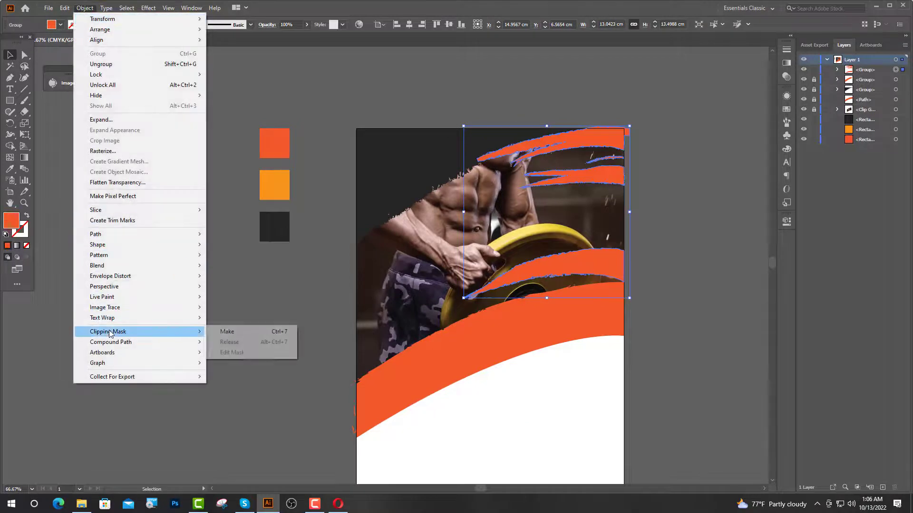
pyautogui.moveTo(183, 342)
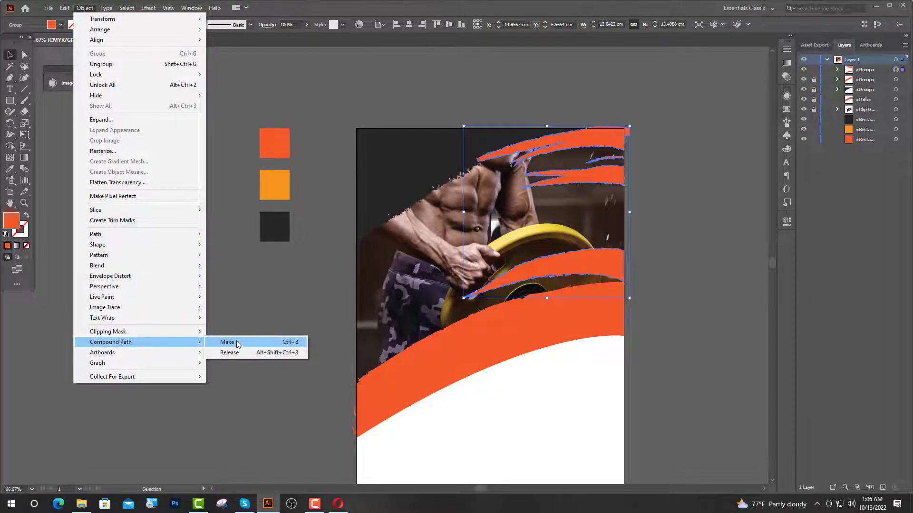
pyautogui.click(227, 342)
pyautogui.click(139, 238)
# Draw a rectangle of about 5.41 x 1.06 cm above the page's top edge and subtract it from the brush shapes
pyautogui.press('m')
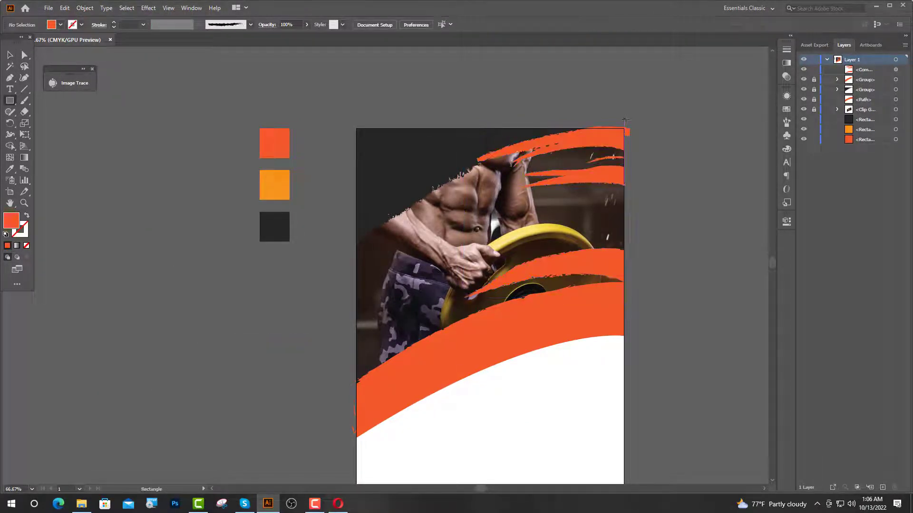
pyautogui.moveTo(568, 115); pyautogui.dragTo(636, 129)
pyautogui.press('v')
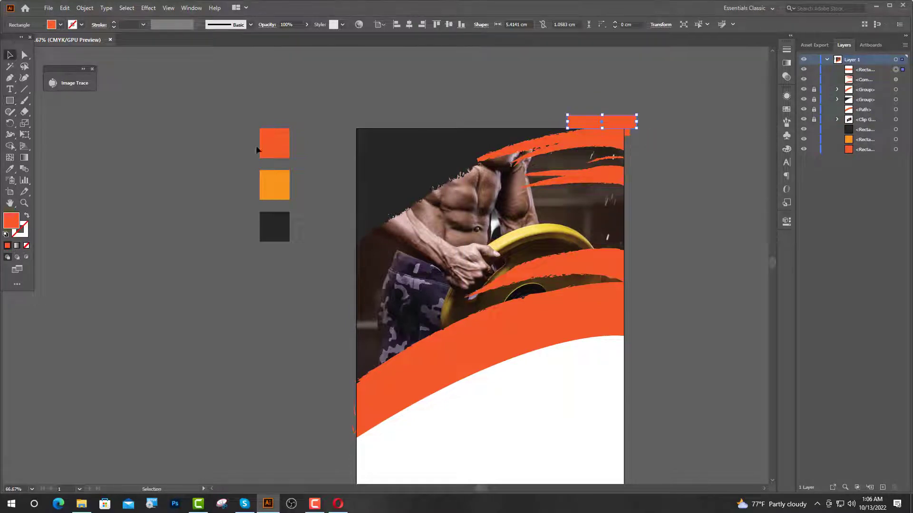
pyautogui.click(788, 219)
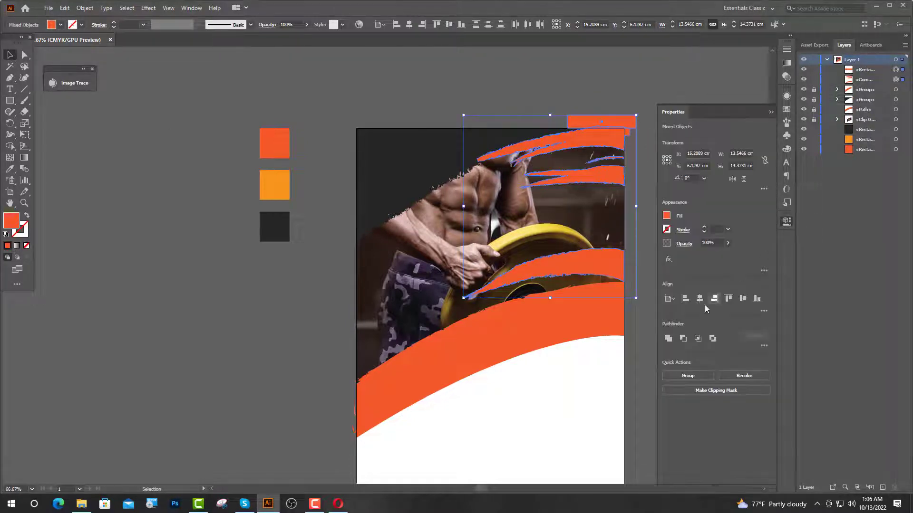
pyautogui.click(684, 342)
pyautogui.hotkey('ctrl', 'shift', 'a')
# Draw a rectangle of about 1.76 x 2.99 cm outside the right page edge, covering the overhanging corner of the upper band
pyautogui.press('m')
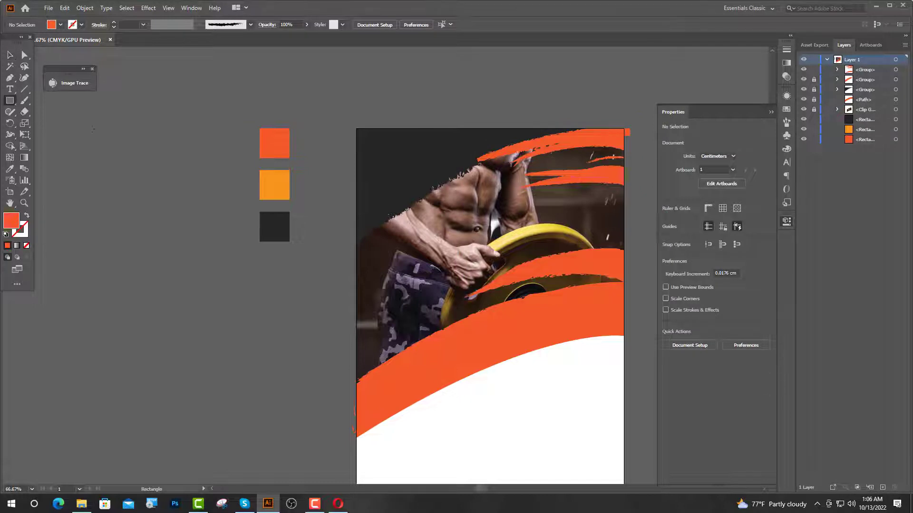
pyautogui.moveTo(643, 149)
pyautogui.mouseDown()
pyautogui.moveTo(646, 157)
pyautogui.moveTo(454, 200)
pyautogui.moveTo(469, 226)
pyautogui.mouseUp()
pyautogui.click(10, 55)
pyautogui.click(238, 246)
# Convert the trimmed group of brush shapes back into a compound path
pyautogui.scroll(2, 636, 128)
pyautogui.click(390, 227)
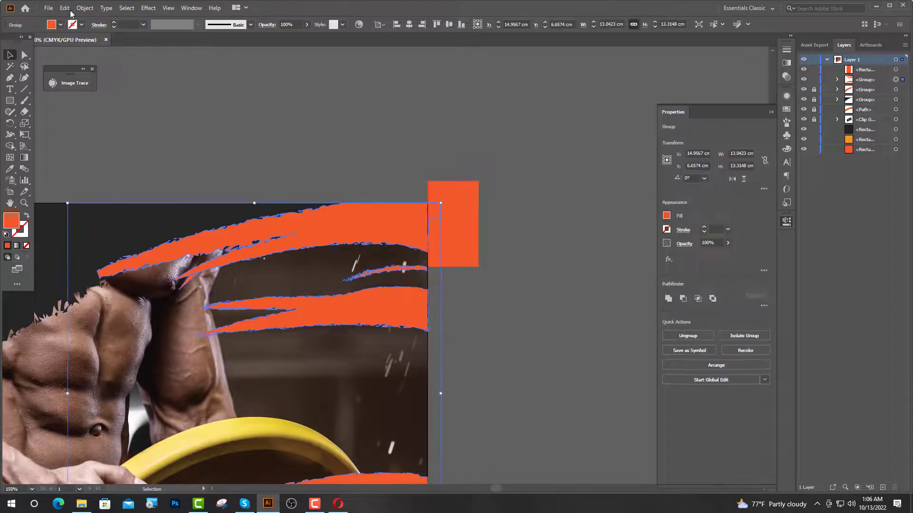
pyautogui.click(84, 8)
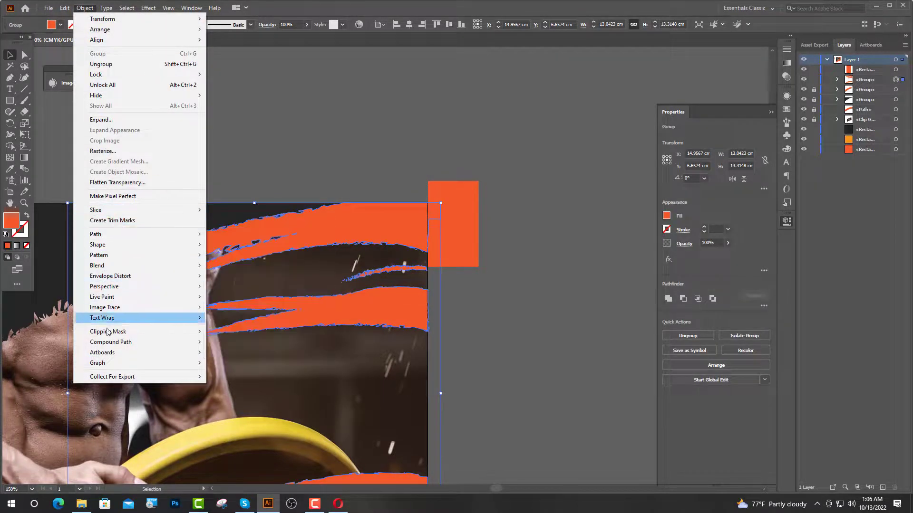
pyautogui.moveTo(131, 345)
pyautogui.click(243, 342)
pyautogui.click(456, 295)
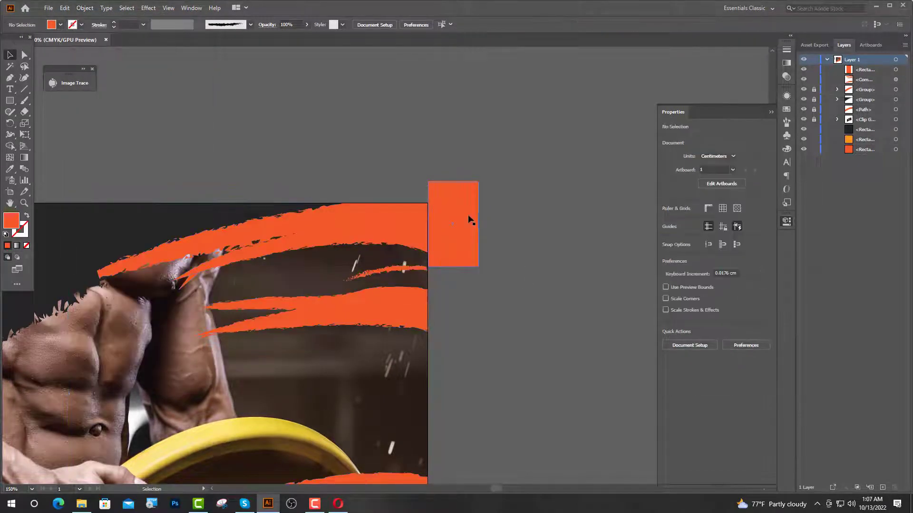
# Lengthen the rectangle beside the right page edge downward to about 17.2 cm, past all the brush shapes
pyautogui.click(467, 221)
pyautogui.scroll(-2, 465, 305)
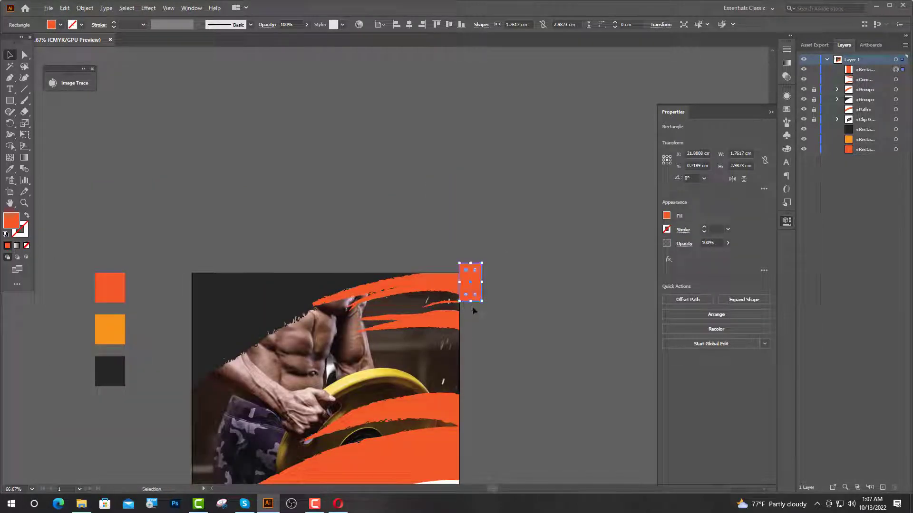
pyautogui.moveTo(470, 301); pyautogui.dragTo(470, 481)
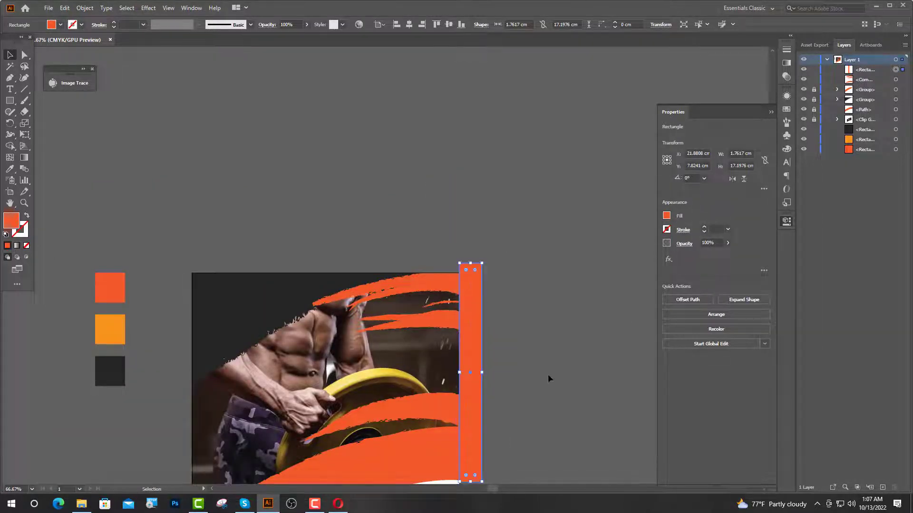
pyautogui.click(548, 373)
# Subtract the tall rectangle from the brush shapes so they end at the right page edge
pyautogui.scroll(3, 455, 475)
pyautogui.click(494, 295)
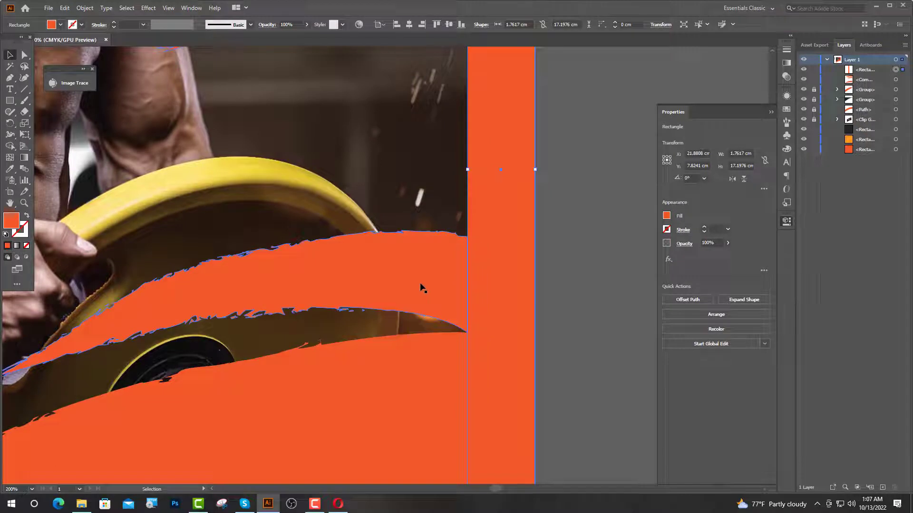
pyautogui.keyDown('shift'); pyautogui.click(420, 287); pyautogui.keyUp('shift')
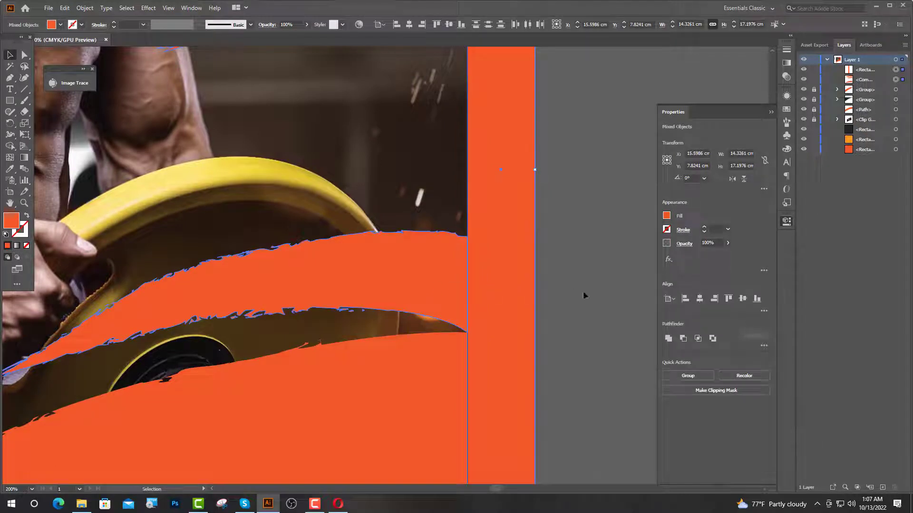
pyautogui.click(683, 339)
pyautogui.click(540, 320)
# Fill the trimmed brush shapes with a linear gradient from orange to orange-red
pyautogui.scroll(-4, 540, 320)
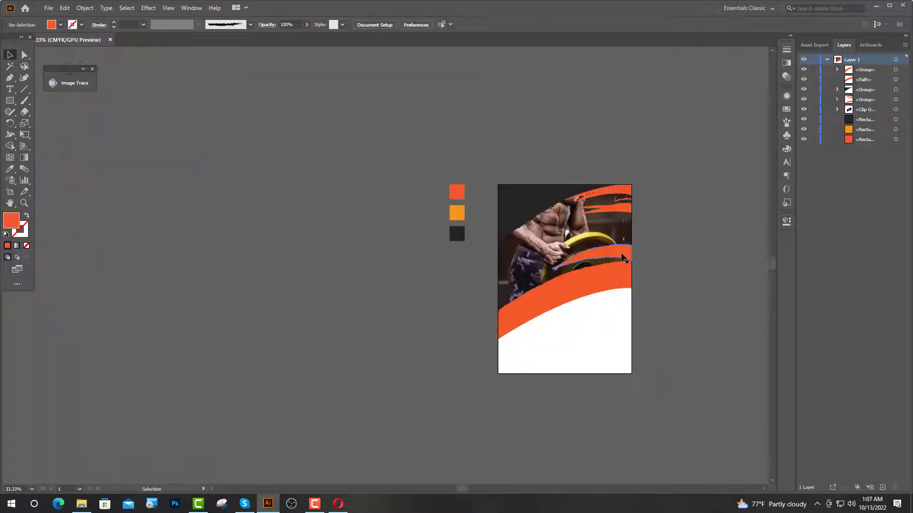
pyautogui.click(623, 257)
pyautogui.click(788, 37)
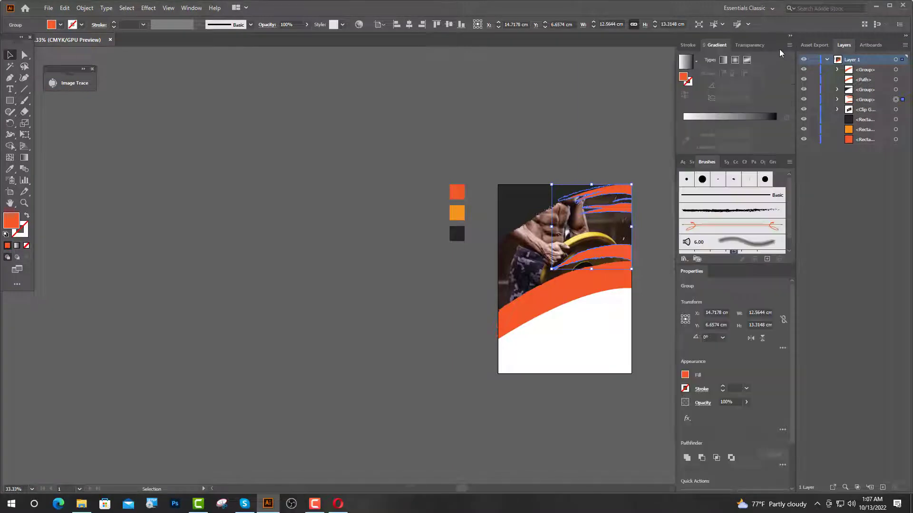
pyautogui.click(724, 61)
pyautogui.click(692, 162)
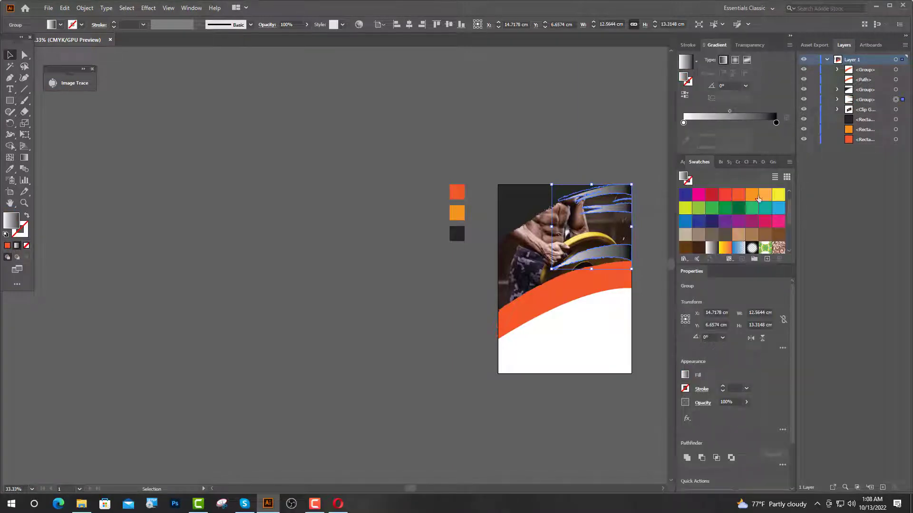
pyautogui.moveTo(740, 197); pyautogui.dragTo(766, 164)
pyautogui.moveTo(780, 128); pyautogui.dragTo(777, 123)
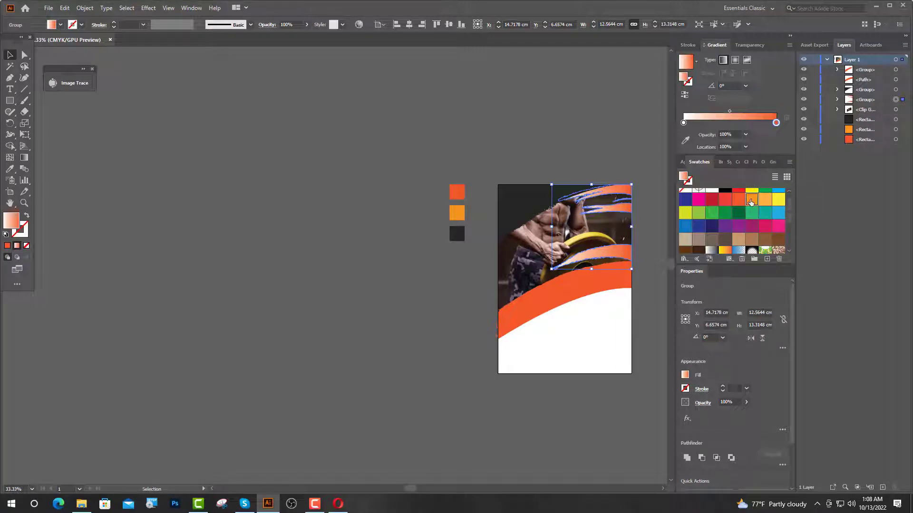
pyautogui.moveTo(751, 202); pyautogui.dragTo(684, 123)
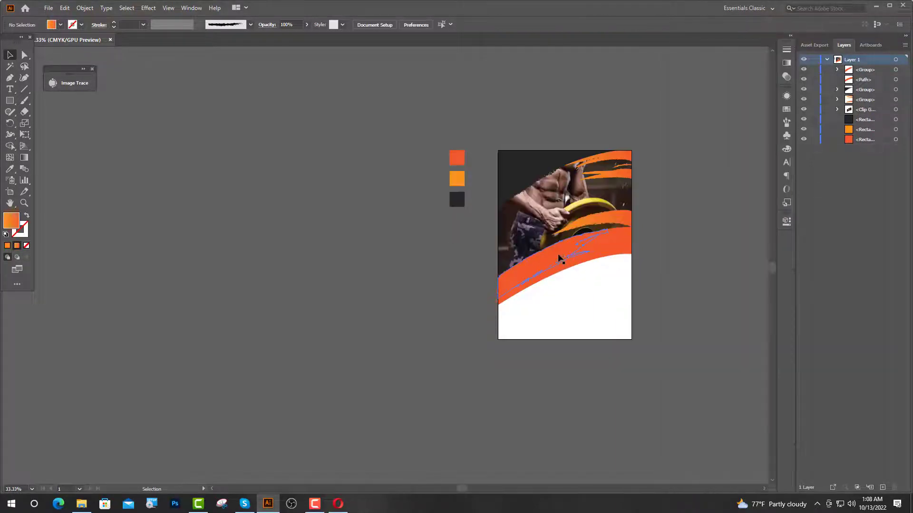
# Fill the rough brush shape on the lower curved band with a linear gradient from orange to orange-red
pyautogui.click(561, 260)
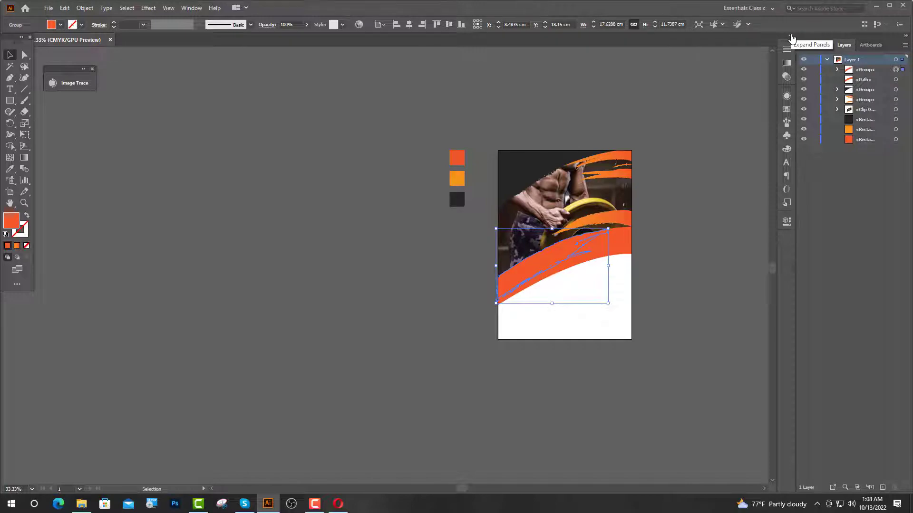
pyautogui.click(792, 38)
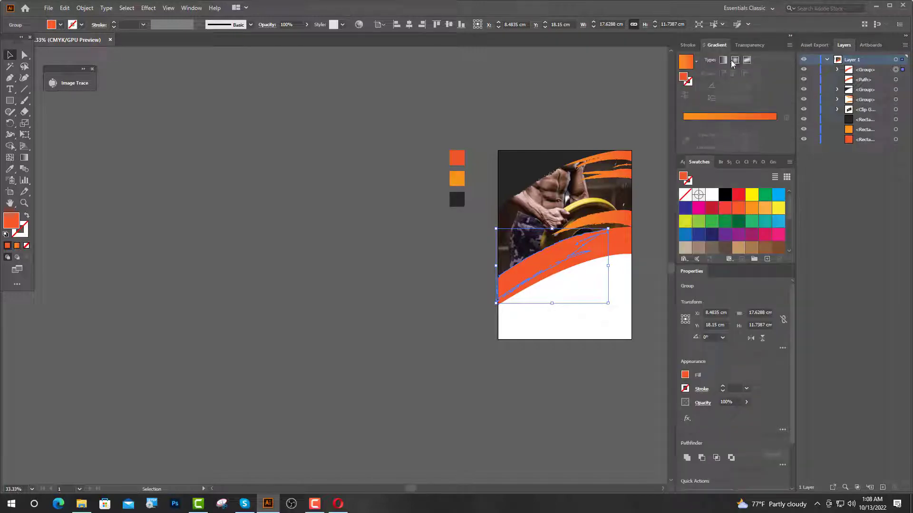
pyautogui.click(725, 60)
pyautogui.scroll(-3, 708, 246)
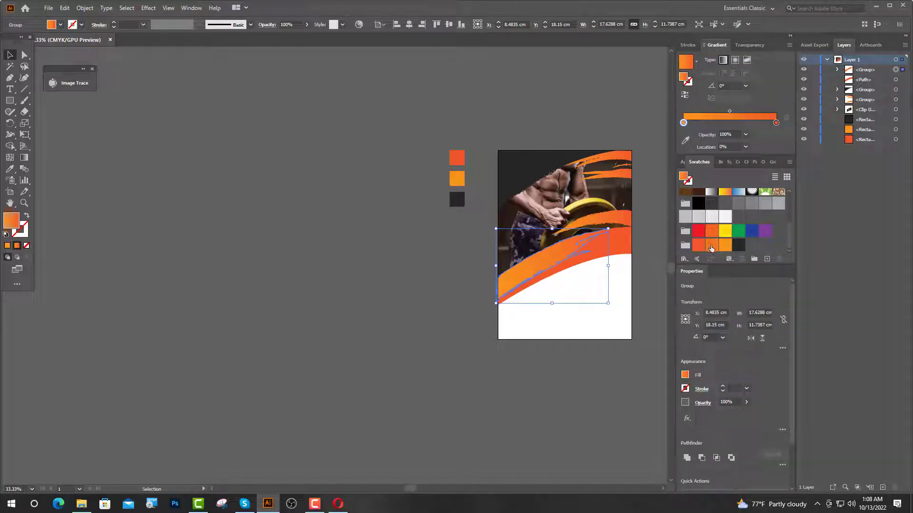
pyautogui.moveTo(711, 247); pyautogui.dragTo(777, 123)
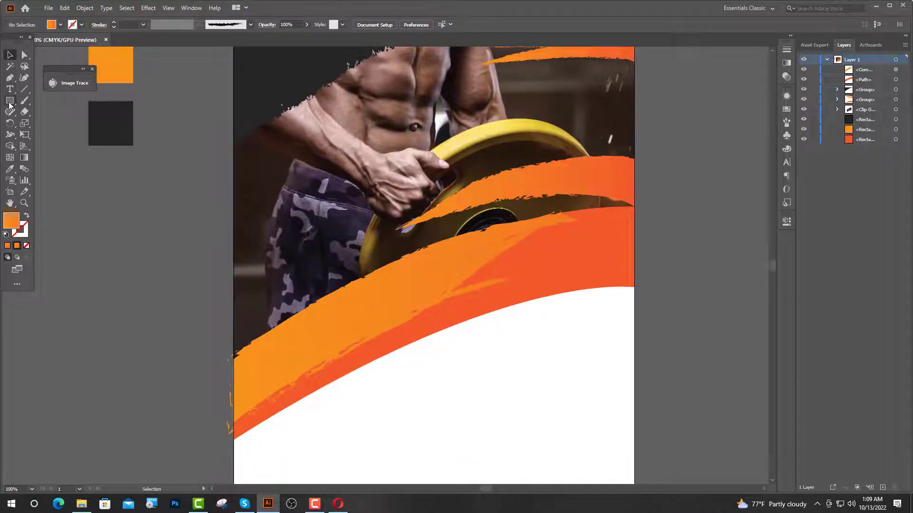
# Draw a rectangle against the outside of the left page edge and subtract it from the lower brush shape so it ends at the page
pyautogui.moveTo(171, 315)
pyautogui.mouseDown()
pyautogui.moveTo(240, 452)
pyautogui.moveTo(234, 462)
pyautogui.mouseUp()
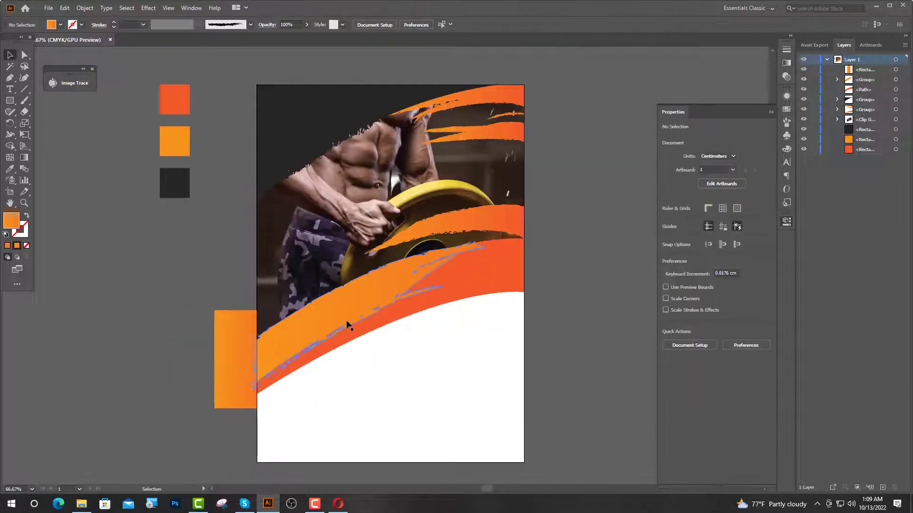
pyautogui.click(347, 324)
pyautogui.keyDown('shift'); pyautogui.click(226, 350); pyautogui.keyUp('shift')
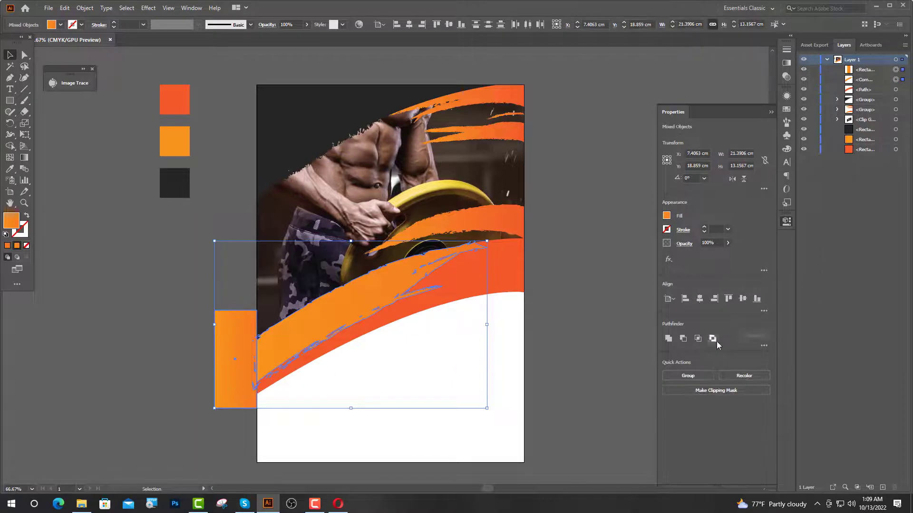
pyautogui.click(682, 339)
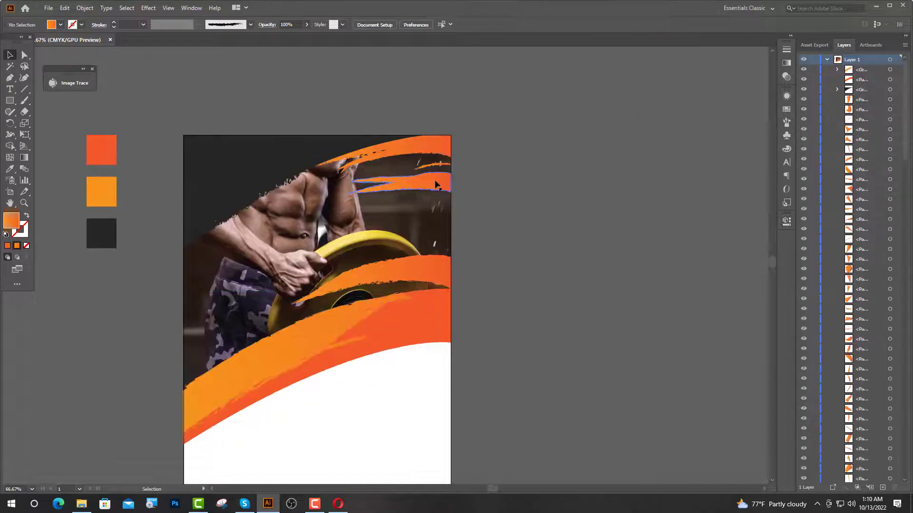
# Move the second orange brush stroke slightly down and copy the small streak above it onto its lower edge
pyautogui.moveTo(435, 180); pyautogui.dragTo(435, 196)
pyautogui.click(449, 166)
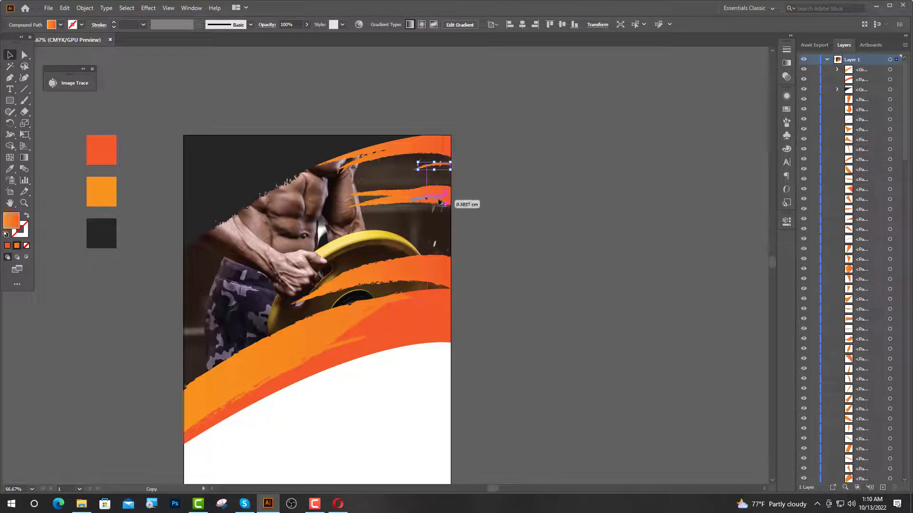
pyautogui.click(512, 211)
# Copy the top brush shape down onto the lower edge of the second stroke, flush with the right page edge, and unite the two
pyautogui.moveTo(470, 114); pyautogui.dragTo(472, 269)
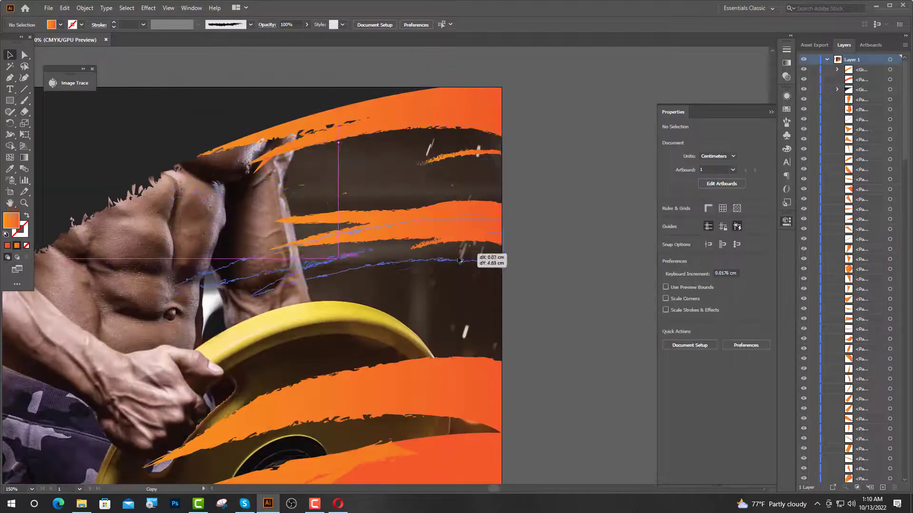
pyautogui.click(544, 251)
pyautogui.click(476, 242)
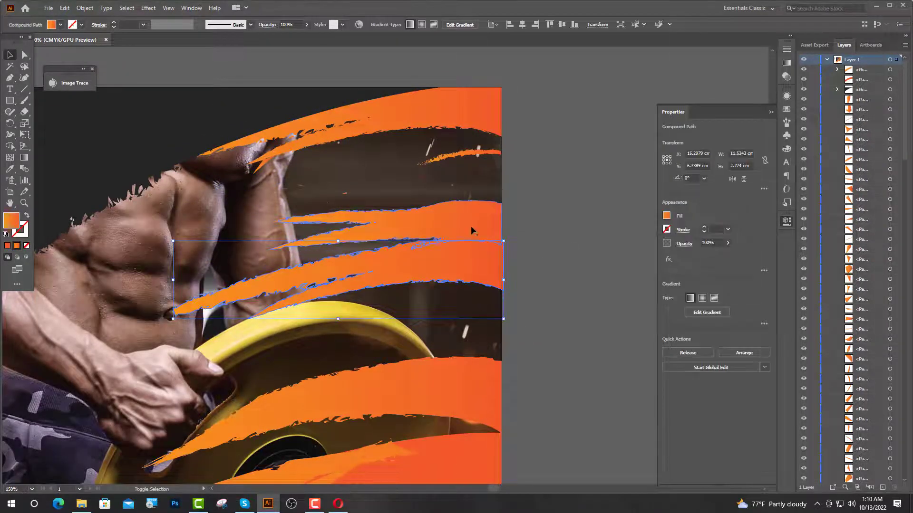
pyautogui.hotkey('ctrl', '+')
pyautogui.hotkey('ctrl', '+')
pyautogui.hotkey('ctrl', '+')
pyautogui.hotkey('ctrl', '+')
pyautogui.hotkey('shift', 'Up')
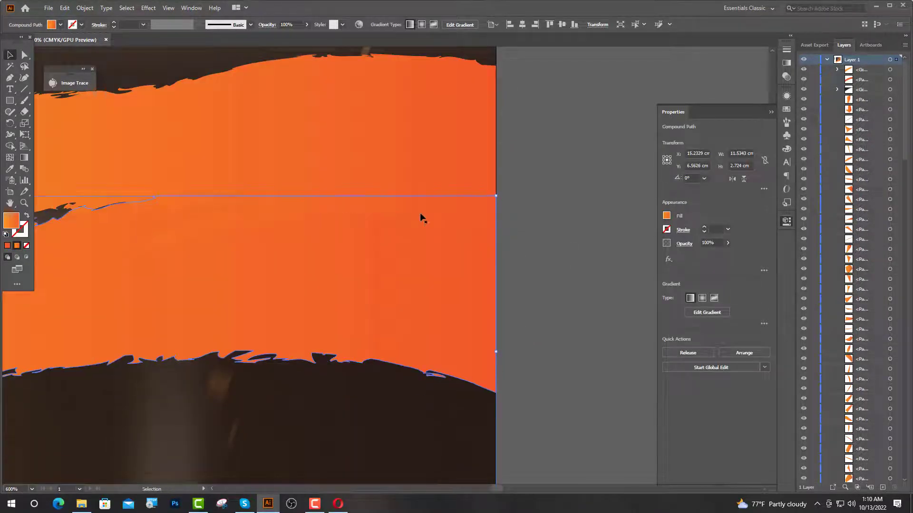
pyautogui.keyDown('shift'); pyautogui.click(373, 172); pyautogui.keyUp('shift')
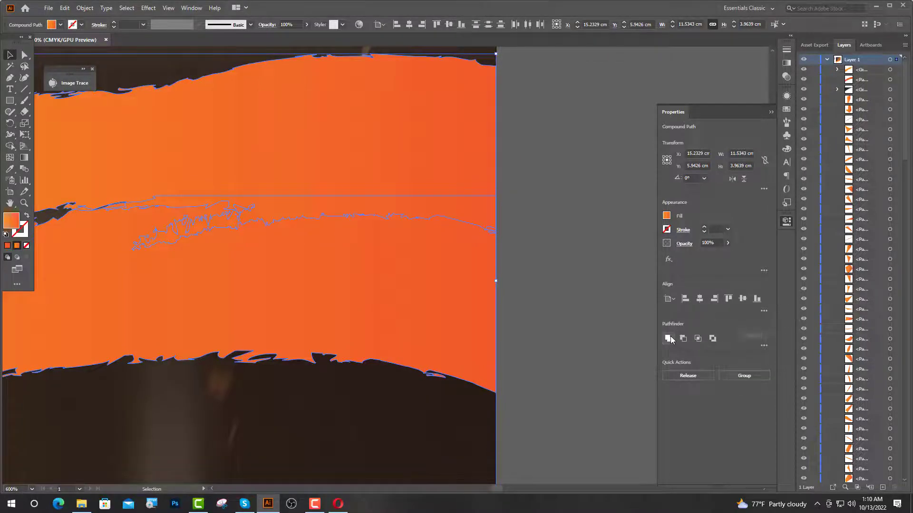
pyautogui.click(668, 338)
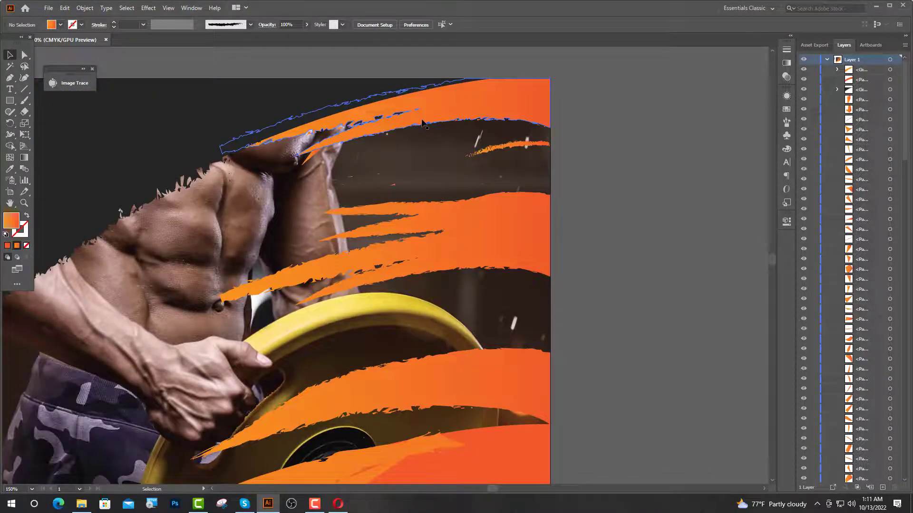
# Place two copies of the top brush shape over the stroke crossing the weight plate, bring them to the front and unite them with it
pyautogui.moveTo(422, 147)
pyautogui.mouseDown()
pyautogui.moveTo(423, 219)
pyautogui.moveTo(389, 436)
pyautogui.moveTo(390, 419)
pyautogui.mouseUp()
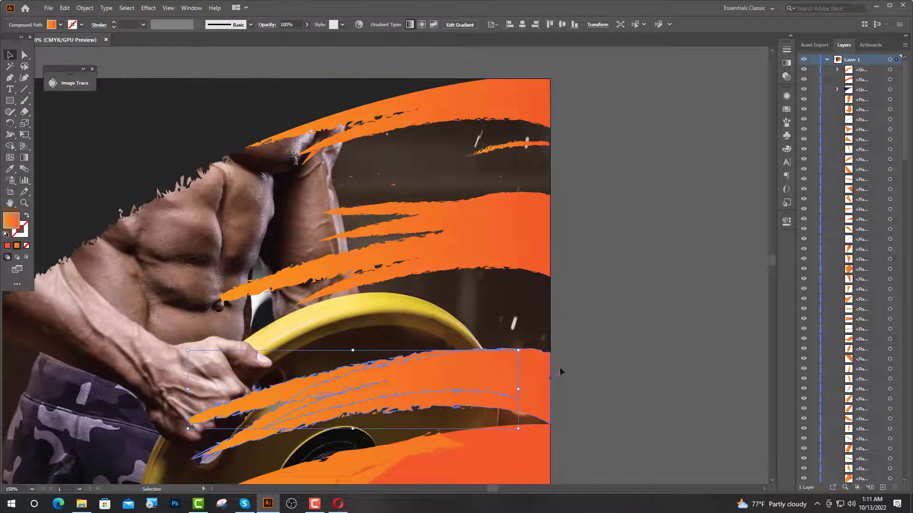
pyautogui.scroll(-3, 623, 349)
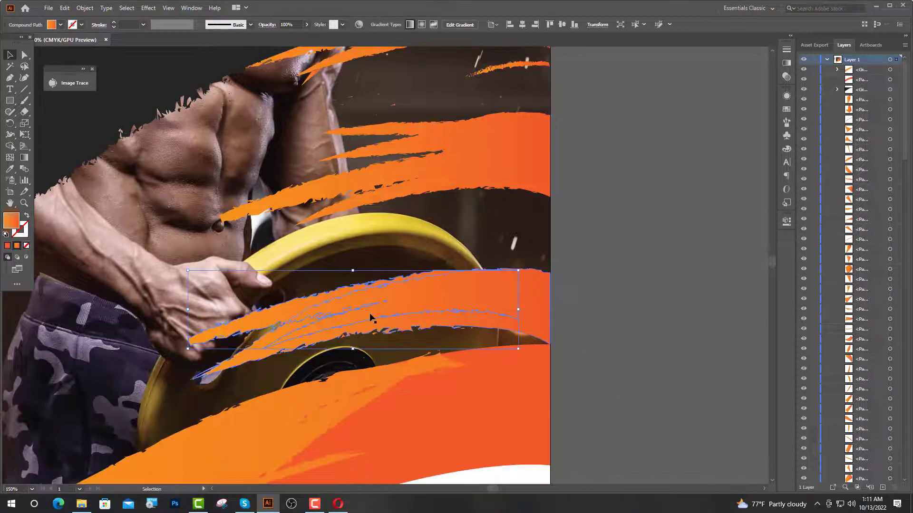
pyautogui.hotkey('ctrl', 'shift', ']')
pyautogui.moveTo(405, 280)
pyautogui.mouseDown()
pyautogui.moveTo(436, 284)
pyautogui.moveTo(436, 308)
pyautogui.mouseUp()
pyautogui.hotkey('ctrl', '+')
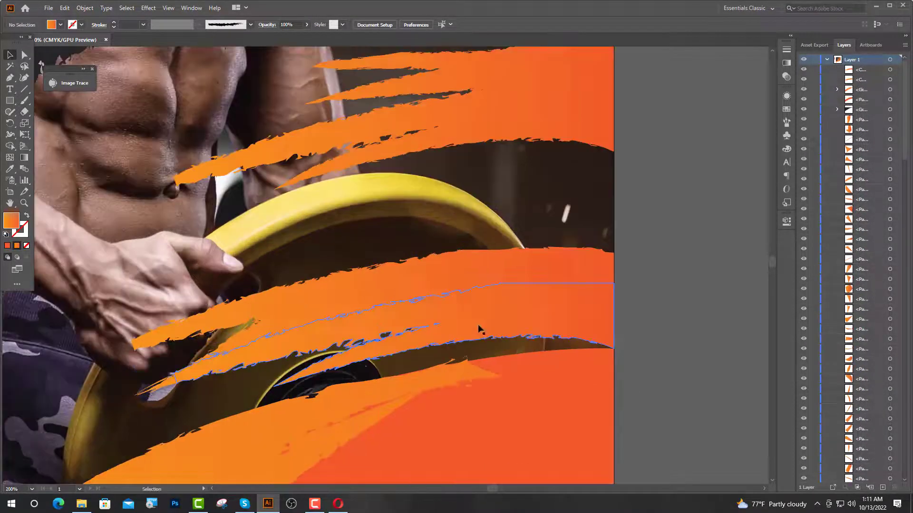
pyautogui.keyDown('shift'); pyautogui.click(433, 281); pyautogui.keyUp('shift')
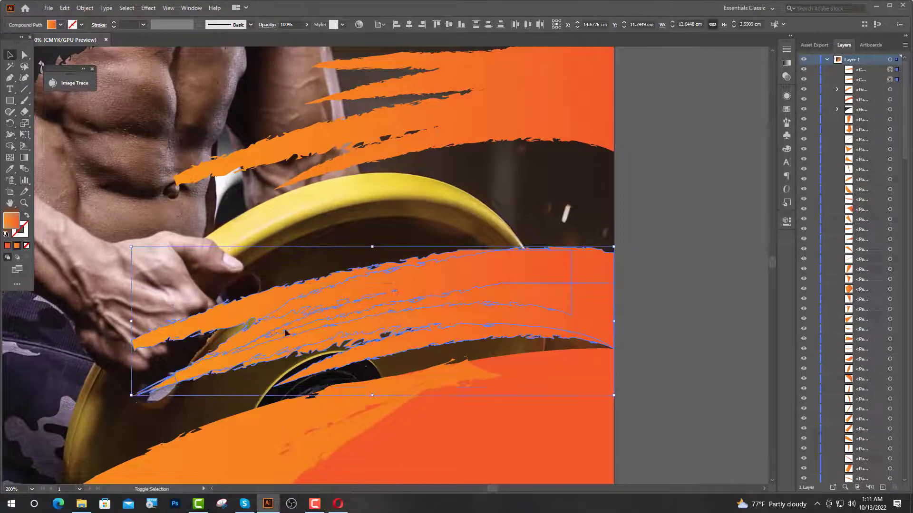
pyautogui.click(787, 225)
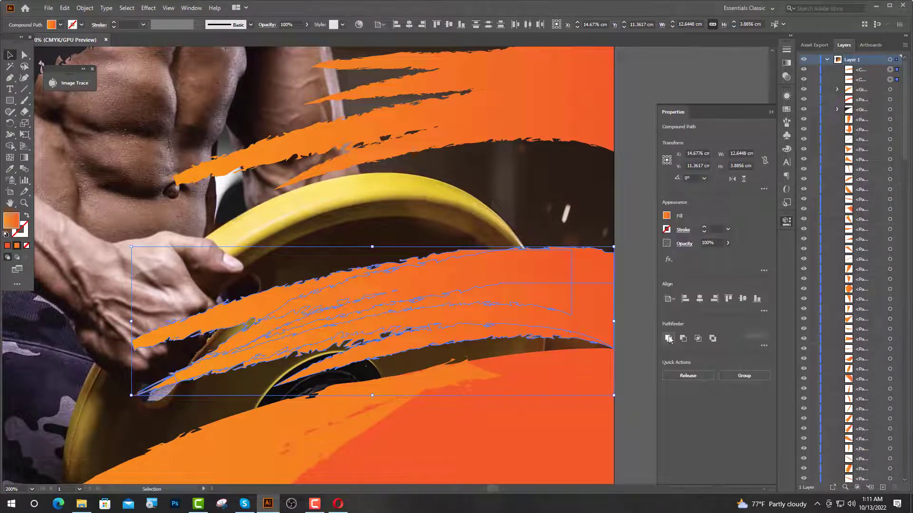
pyautogui.click(669, 338)
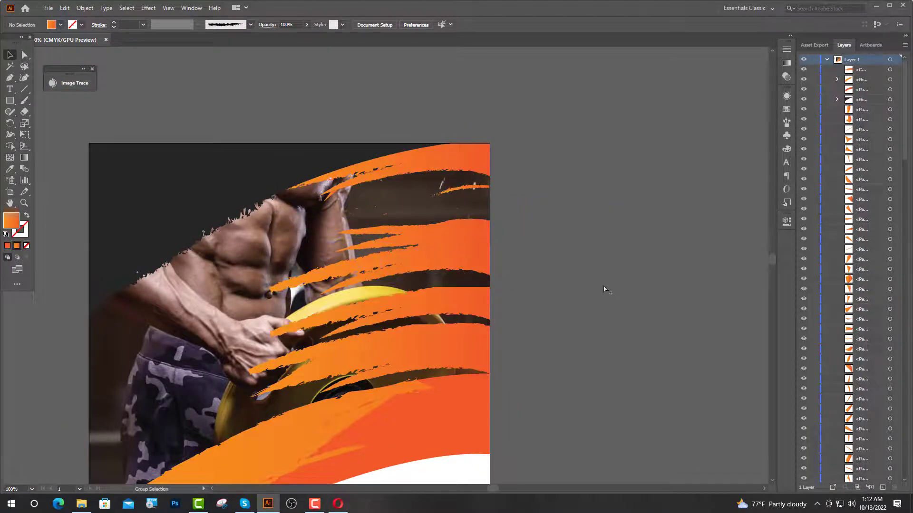
# Place horizontal and vertical margin guides about 1.4 cm inside all four page edges
pyautogui.scroll(-1, 603, 287)
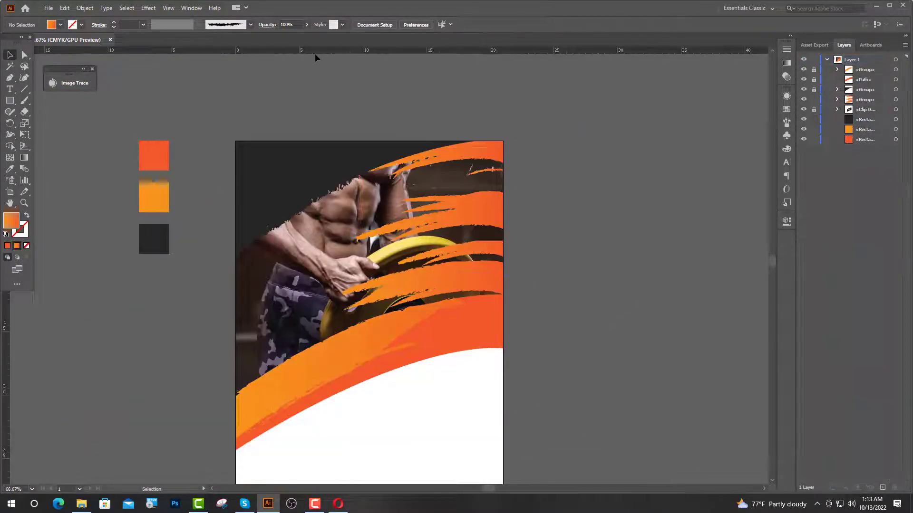
pyautogui.moveTo(315, 53); pyautogui.dragTo(335, 155)
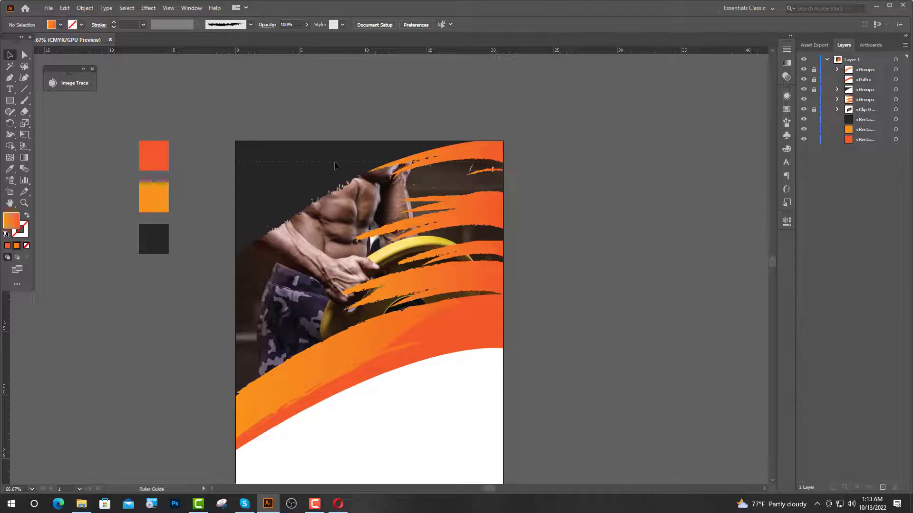
pyautogui.scroll(-1, 335, 156)
pyautogui.moveTo(430, 155); pyautogui.dragTo(429, 326)
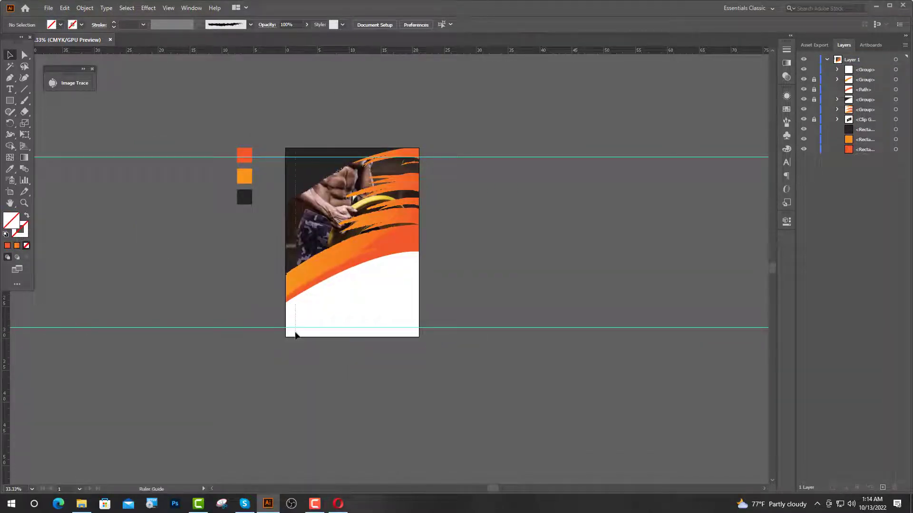
pyautogui.moveTo(294, 335); pyautogui.dragTo(410, 362)
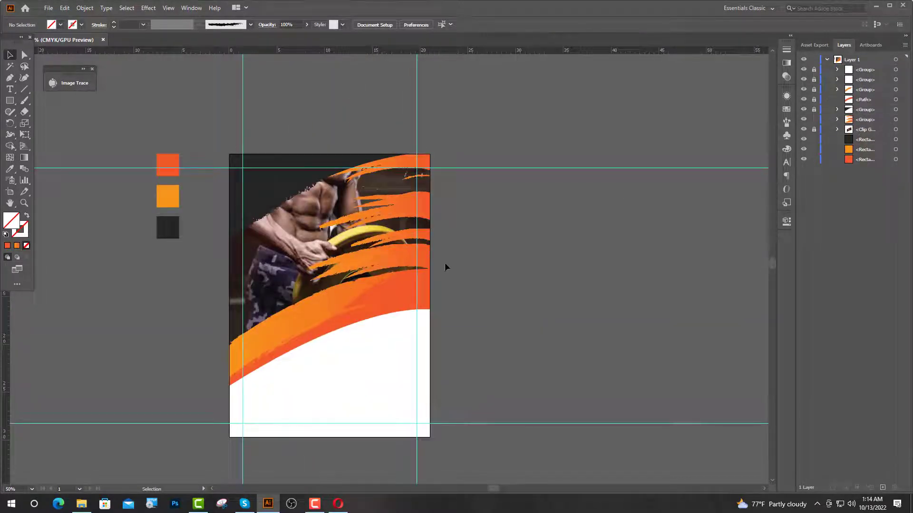
# Draw a white-filled square about 0.93 cm wide on the dark area just inside the upper left guide corner
pyautogui.scroll(1, 265, 227)
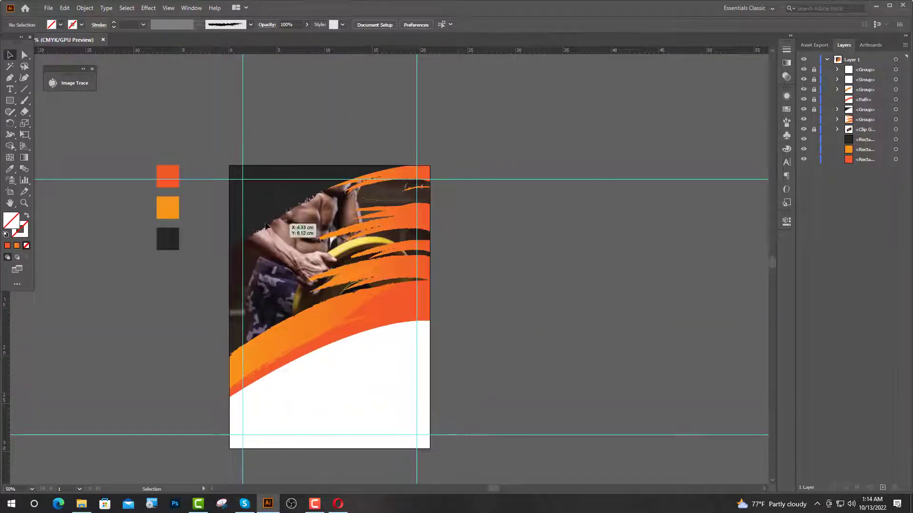
pyautogui.scroll(2, 251, 177)
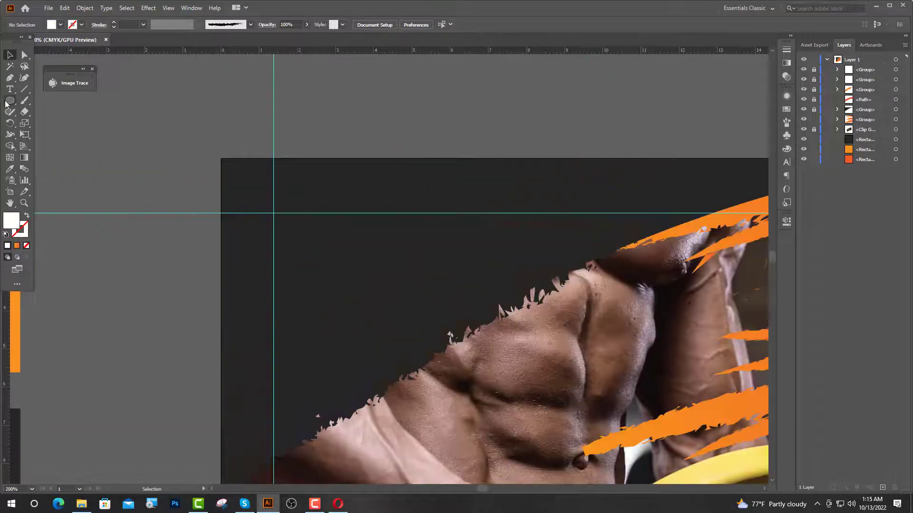
pyautogui.moveTo(9, 100); pyautogui.dragTo(52, 101)
pyautogui.moveTo(301, 225); pyautogui.dragTo(337, 261)
pyautogui.press('v')
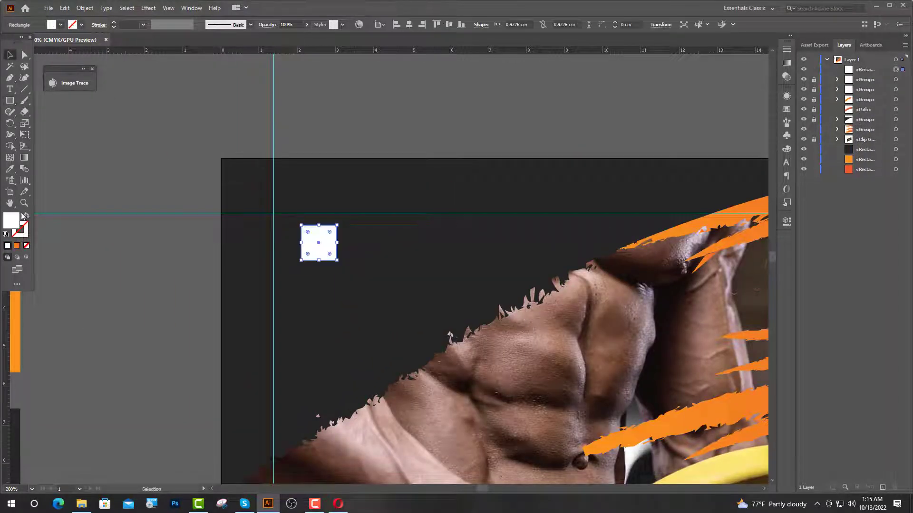
# Give the square no fill and a white stroke of 7 pt
pyautogui.click(113, 22)
pyautogui.click(114, 23)
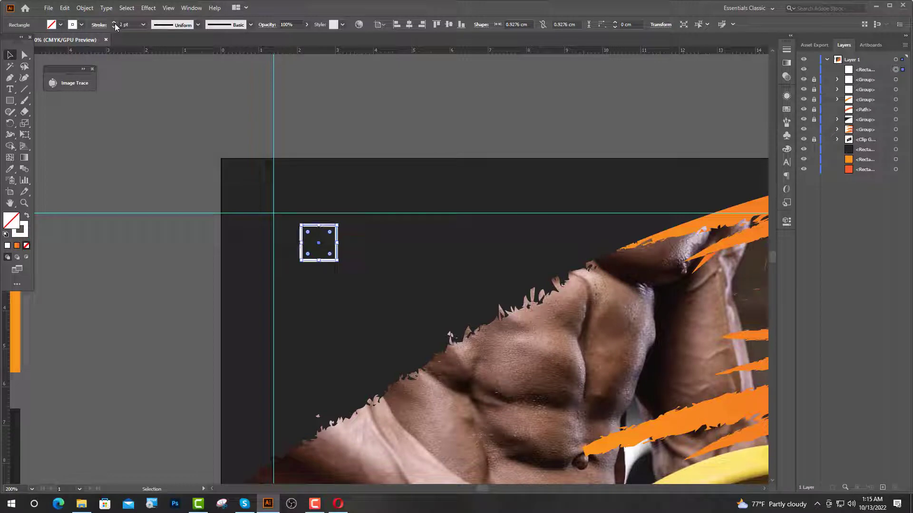
pyautogui.click(113, 23)
pyautogui.click(114, 22)
pyautogui.click(113, 22)
pyautogui.click(114, 22)
# Copy the square outline diagonally down to the right so the two overlap, and give the copy an orange-red 6 pt stroke
pyautogui.moveTo(303, 252)
pyautogui.mouseDown()
pyautogui.moveTo(328, 269)
pyautogui.moveTo(320, 270)
pyautogui.mouseUp()
pyautogui.click(81, 26)
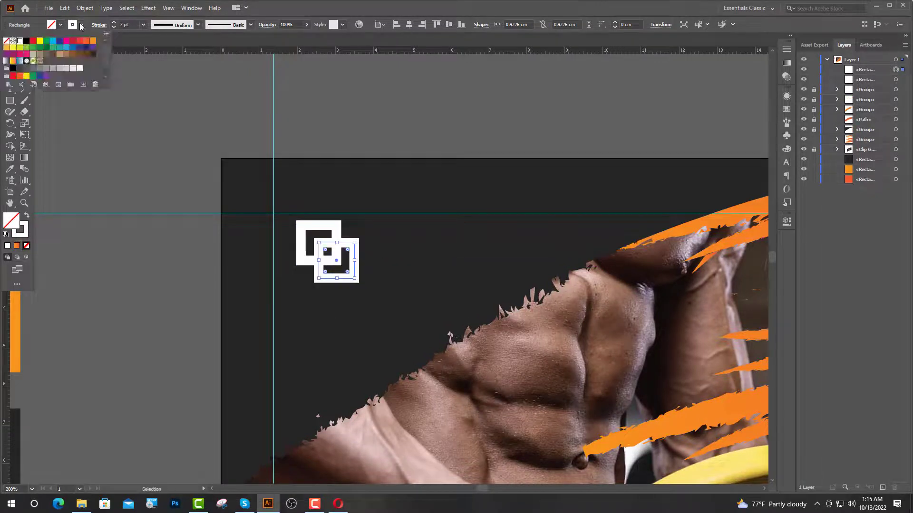
pyautogui.click(85, 43)
pyautogui.hotkey('ctrl', '+')
pyautogui.hotkey('ctrl', '+')
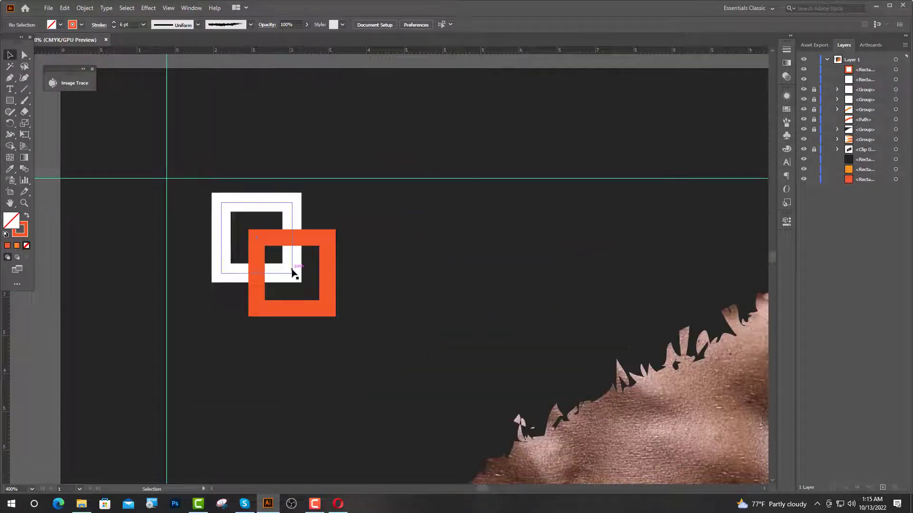
# Expand the fill and stroke of both overlapping squares into shapes
pyautogui.keyDown('shift'); pyautogui.click(292, 258); pyautogui.keyUp('shift')
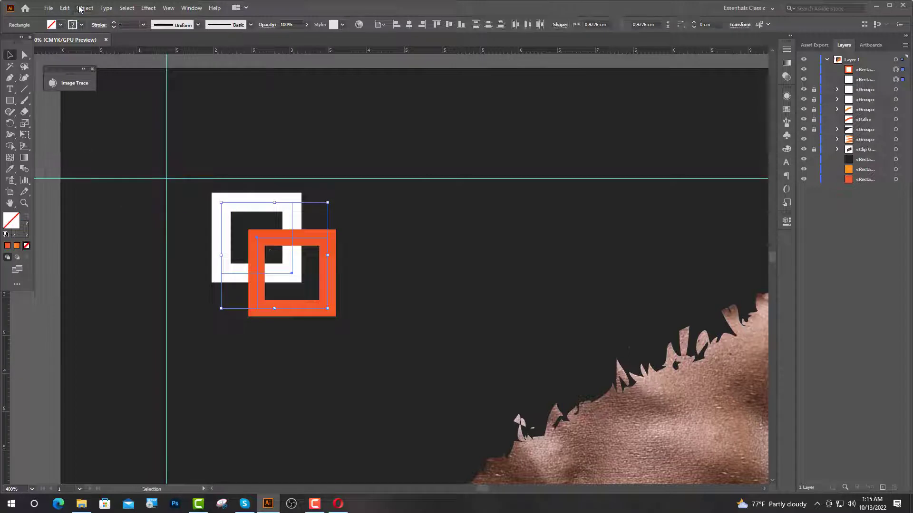
pyautogui.click(81, 8)
pyautogui.click(109, 121)
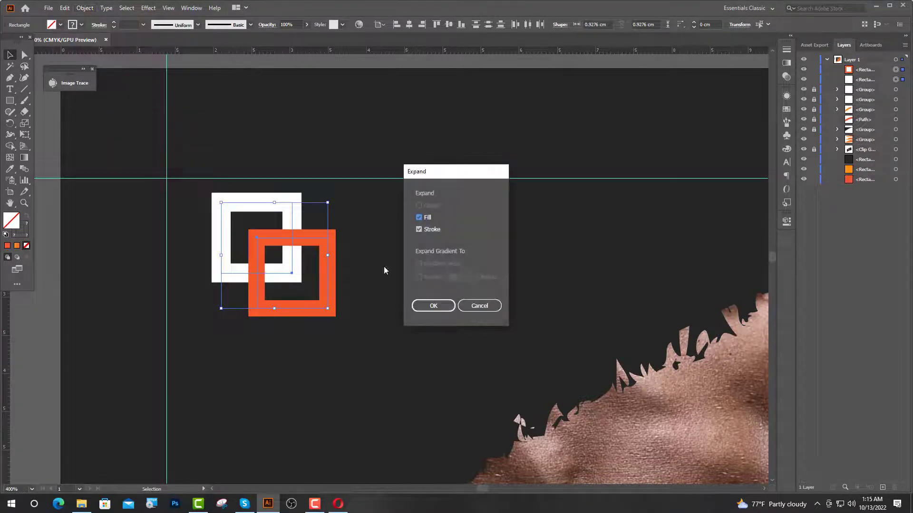
pyautogui.click(430, 305)
# Scale the two-square logo down slightly and align it with the crossing of the upper and left guides
pyautogui.scroll(-2, 278, 197)
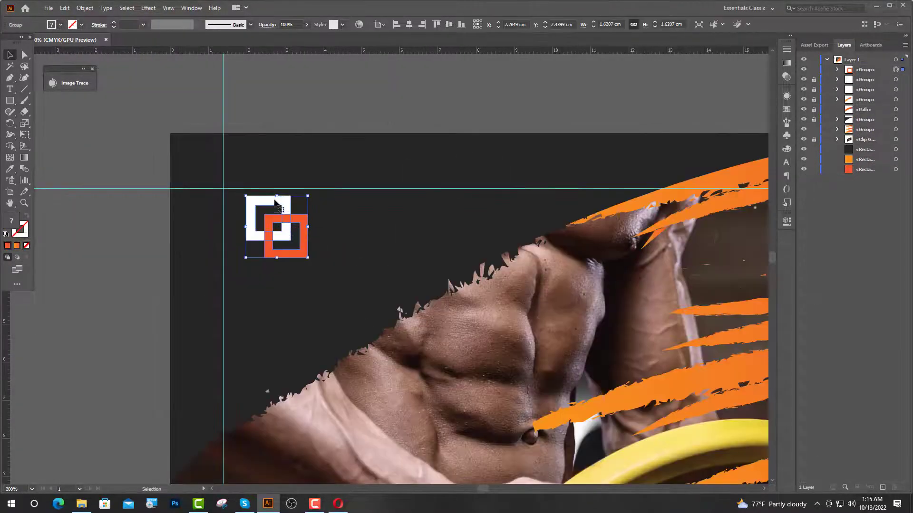
pyautogui.moveTo(277, 196); pyautogui.dragTo(277, 198)
pyautogui.moveTo(276, 222); pyautogui.dragTo(250, 214)
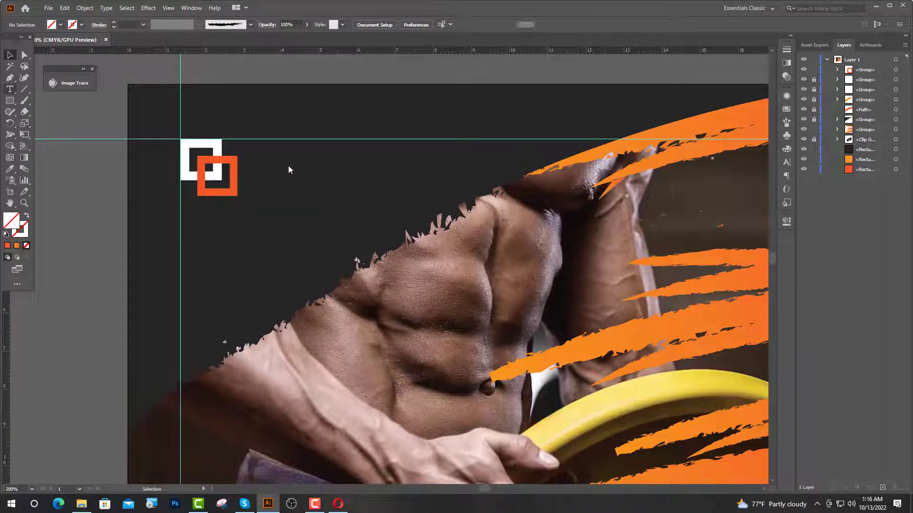
# Add the text COMPANY to the right of the logo in Poppins Bold at 16 pt
pyautogui.press('t')
pyautogui.click(288, 170)
pyautogui.click(353, 24)
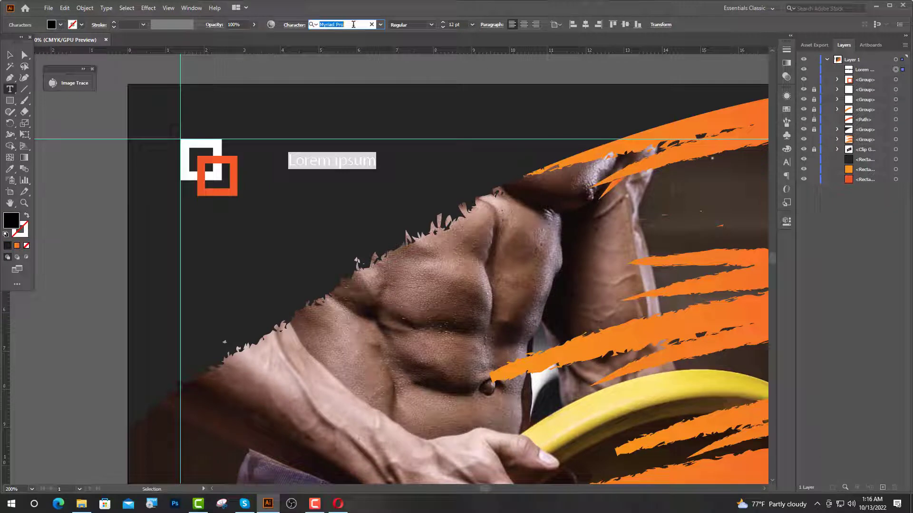
pyautogui.write('Poppins')
pyautogui.click(353, 250)
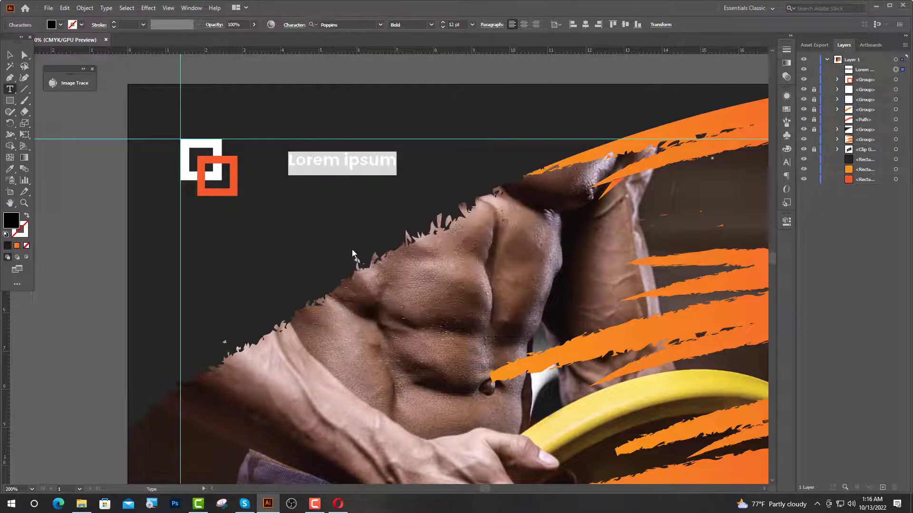
pyautogui.click(454, 24)
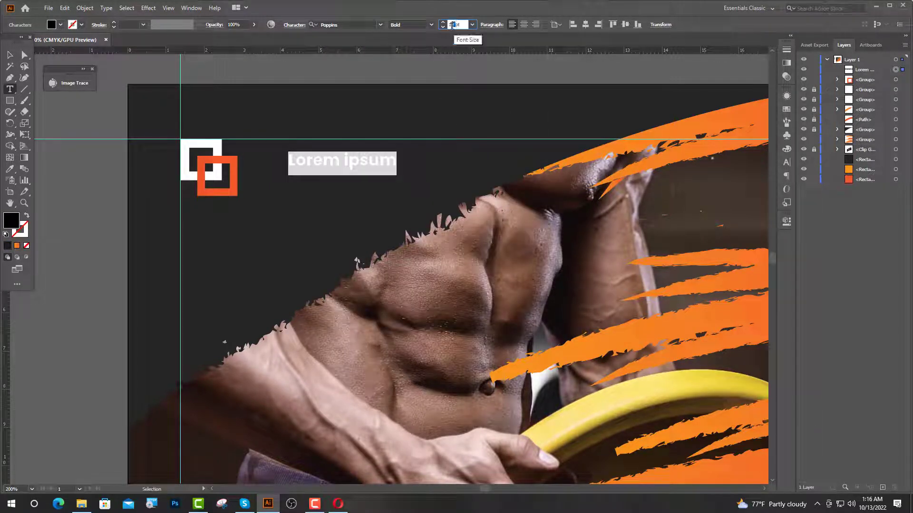
pyautogui.write('16')
pyautogui.press('Return')
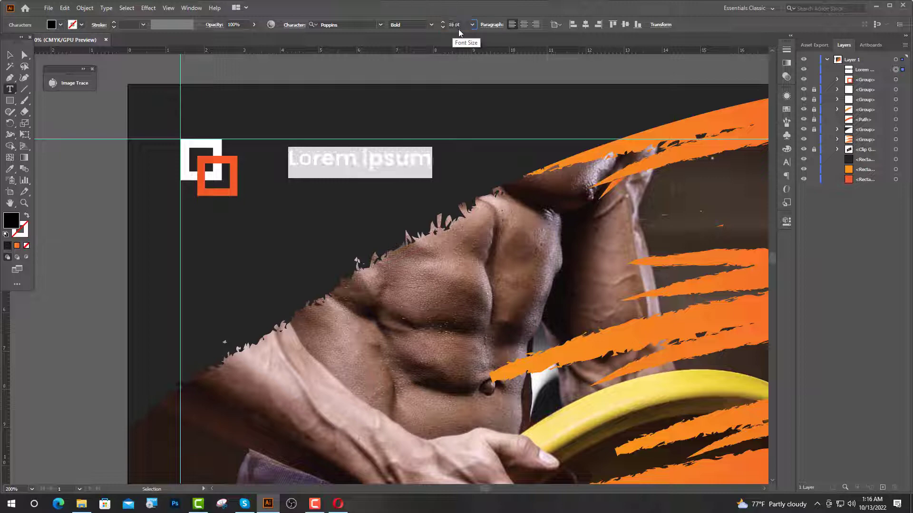
pyautogui.write('co')
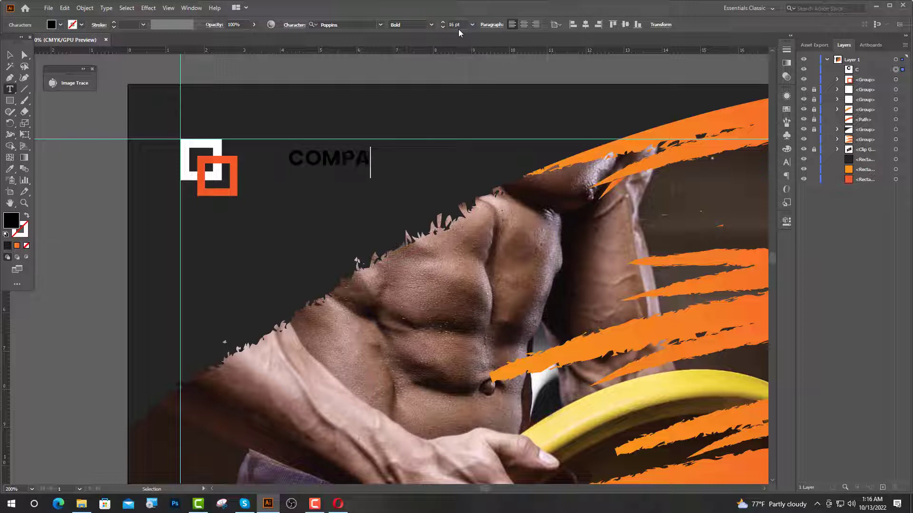
pyautogui.write('MPANY')
pyautogui.press('Escape')
# Colour the COMPANY text white by sampling the logo's white square and centre it vertically against the logo
pyautogui.click(9, 169)
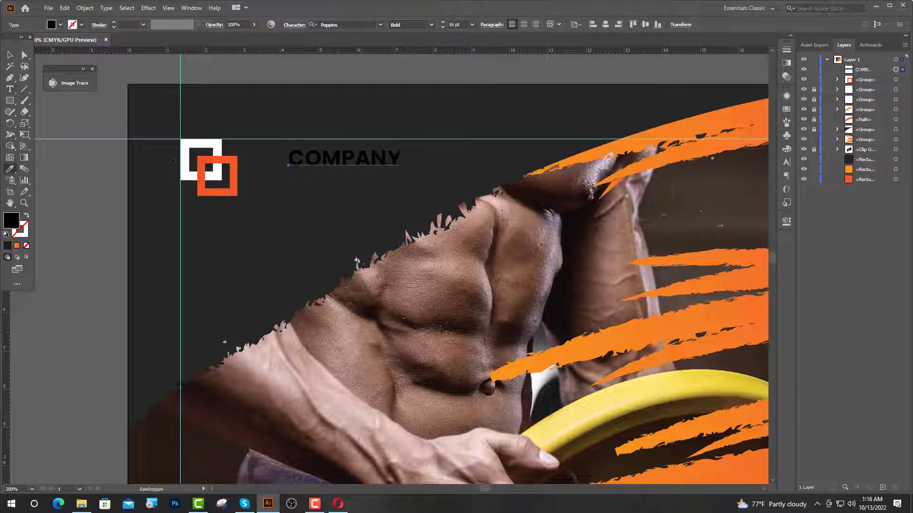
pyautogui.click(184, 147)
pyautogui.press('v')
pyautogui.keyDown('shift'); pyautogui.click(230, 179); pyautogui.keyUp('shift')
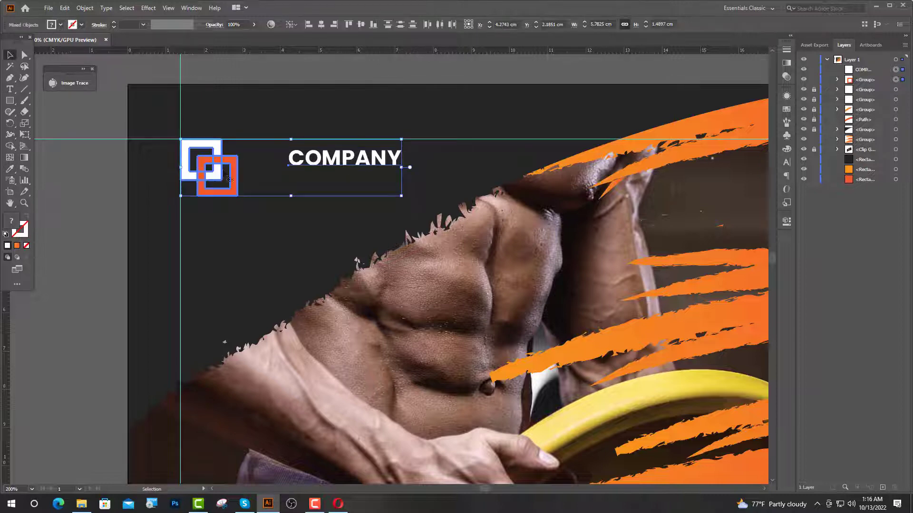
pyautogui.click(361, 23)
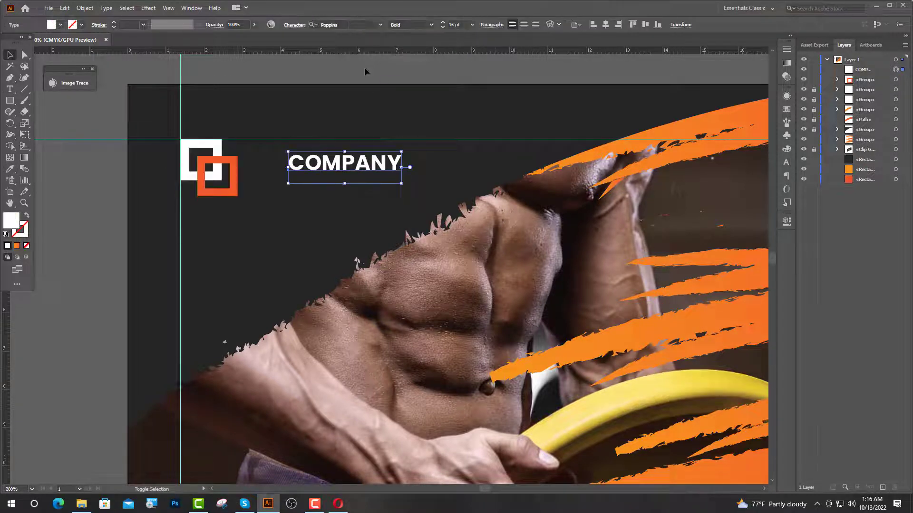
# Move the COMPANY text close to the right side of the logo and slightly down
pyautogui.hotkey('shift', 'Left')
pyautogui.hotkey('shift', 'Left')
pyautogui.hotkey('shift', 'Left')
pyautogui.hotkey('shift', 'Left')
pyautogui.hotkey('shift', 'Left')
pyautogui.hotkey('shift', 'Left')
pyautogui.hotkey('shift', 'Left')
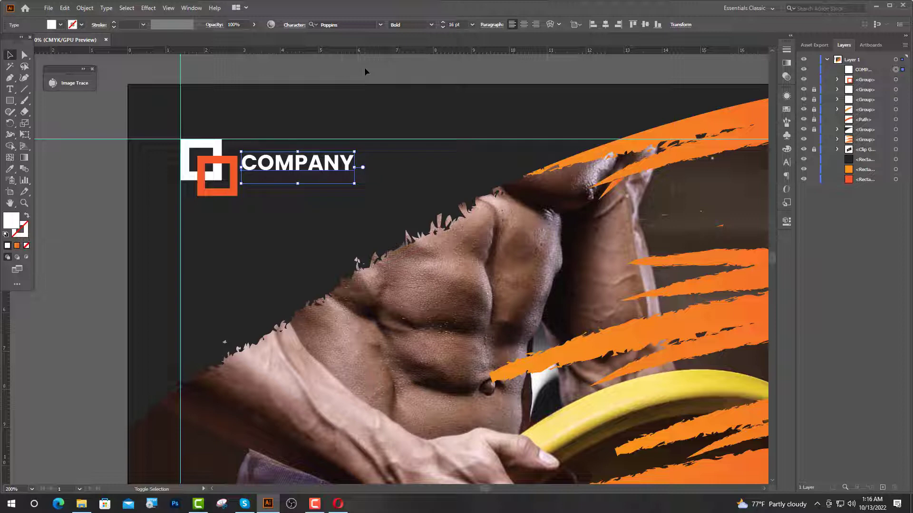
pyautogui.press('Down')
pyautogui.press('Down')
pyautogui.press('Down')
pyautogui.press('Down')
pyautogui.press('Down')
pyautogui.press('Left')
pyautogui.press('Left')
pyautogui.hotkey('shift', 'Right')
# Convert the COMPANY text to outlines and centre it vertically with the two-square logo
pyautogui.hotkey('ctrl', 'shift', 'o')
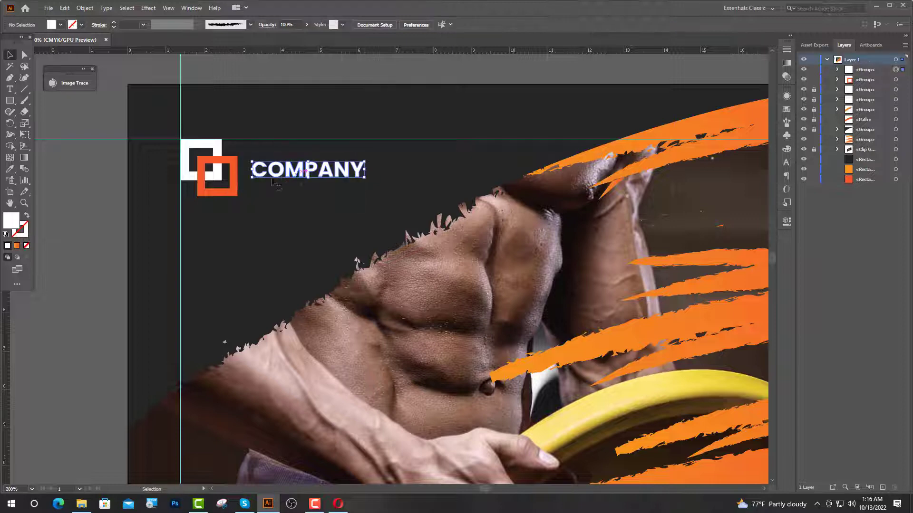
pyautogui.keyDown('shift'); pyautogui.click(236, 184); pyautogui.keyUp('shift')
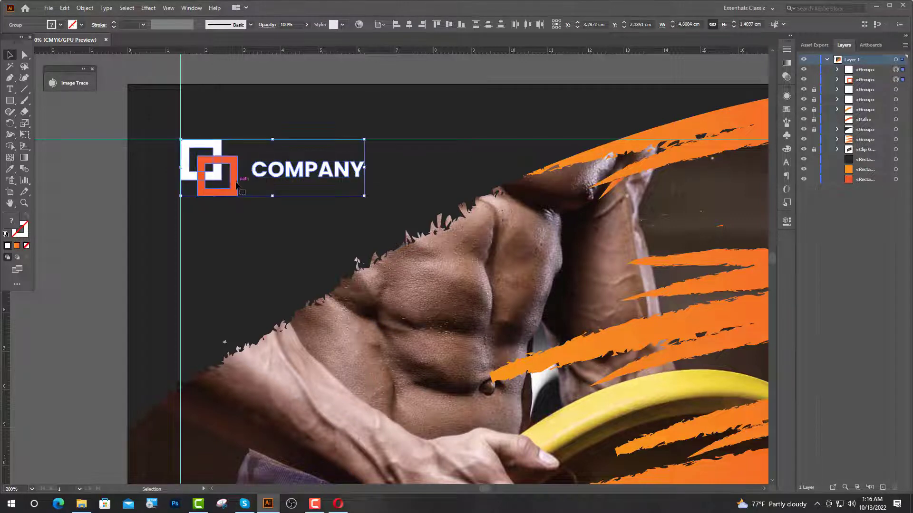
pyautogui.click(448, 25)
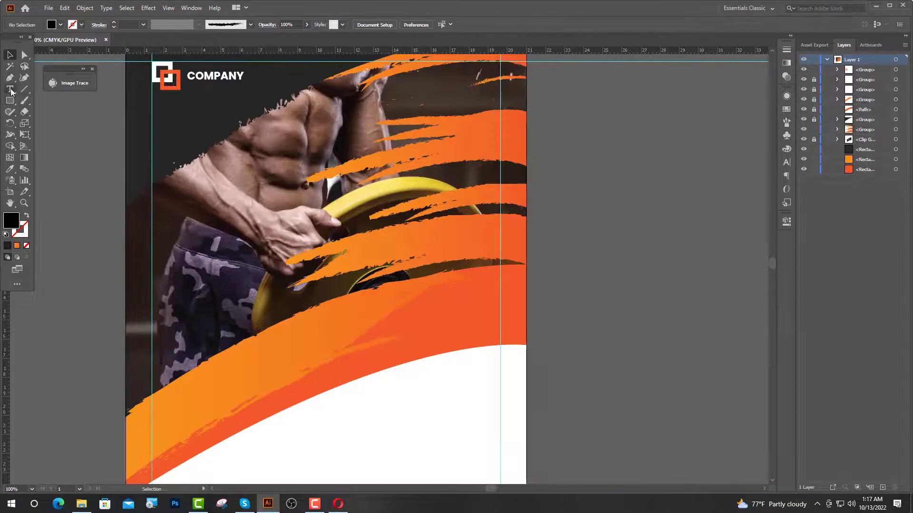
# Draw a rising curved Pen path across the photo, swap its fill to stroke, and move it to start at the left guide
pyautogui.click(9, 79)
pyautogui.click(176, 289)
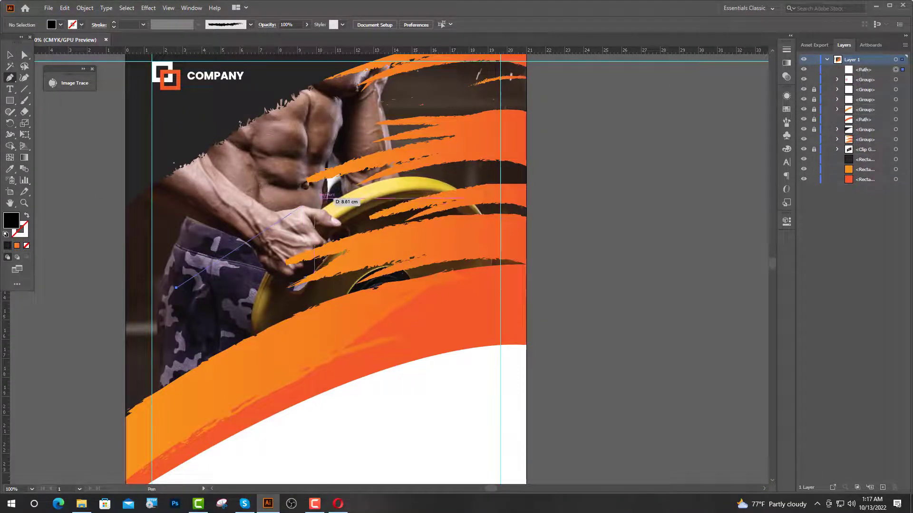
pyautogui.moveTo(430, 177); pyautogui.dragTo(584, 150)
pyautogui.click(9, 54)
pyautogui.click(26, 215)
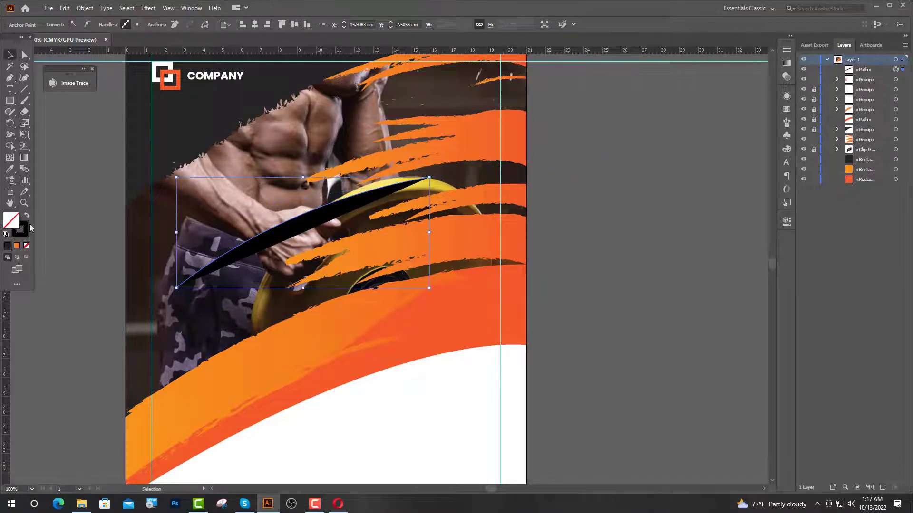
pyautogui.click(537, 257)
pyautogui.moveTo(250, 240); pyautogui.dragTo(226, 266)
# Add the text NEVER GIVE along the curved path in Poppins Bold at 42 pt
pyautogui.moveTo(9, 89); pyautogui.dragTo(71, 112)
pyautogui.click(153, 312)
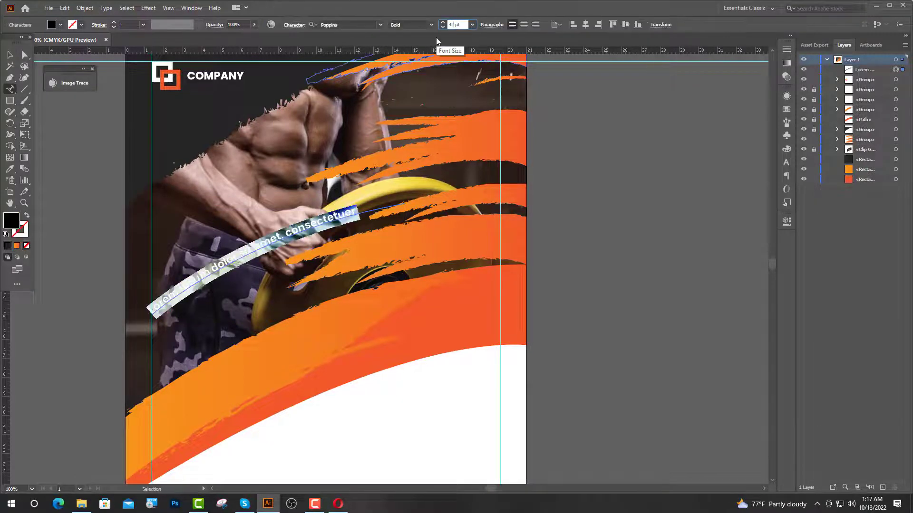
pyautogui.write('42')
pyautogui.press('Return')
pyautogui.write('N')
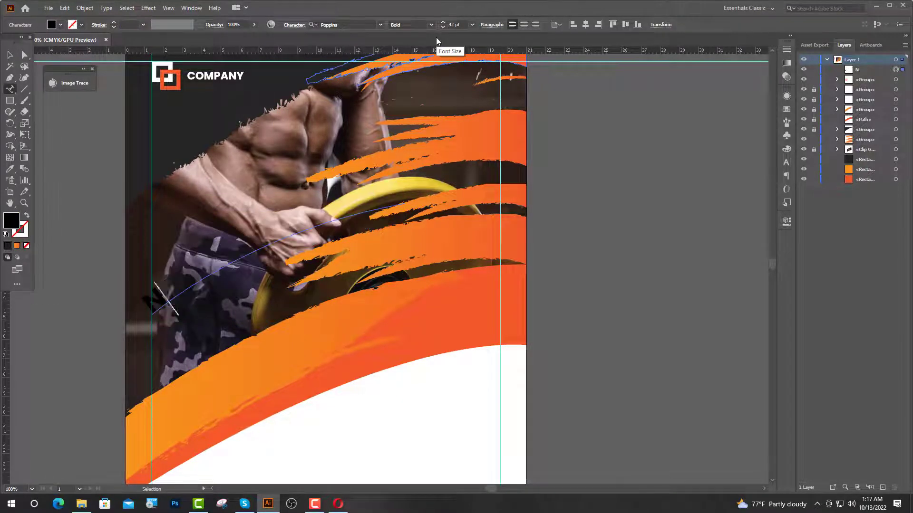
pyautogui.write('EVER GIVE')
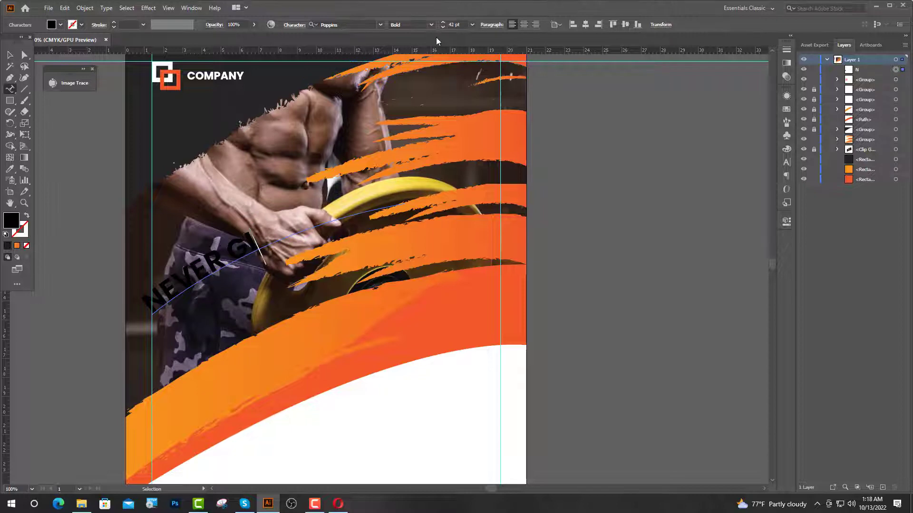
# Centre the NEVER GIVE text on its path and set its size to 72 pt
pyautogui.click(12, 58)
pyautogui.click(523, 24)
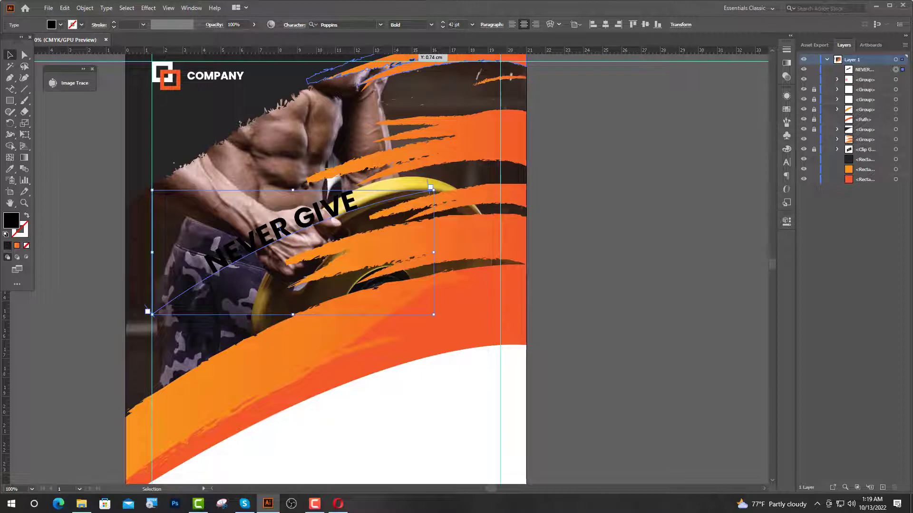
pyautogui.moveTo(455, 24); pyautogui.dragTo(444, 26)
pyautogui.write('72')
pyautogui.press('Return')
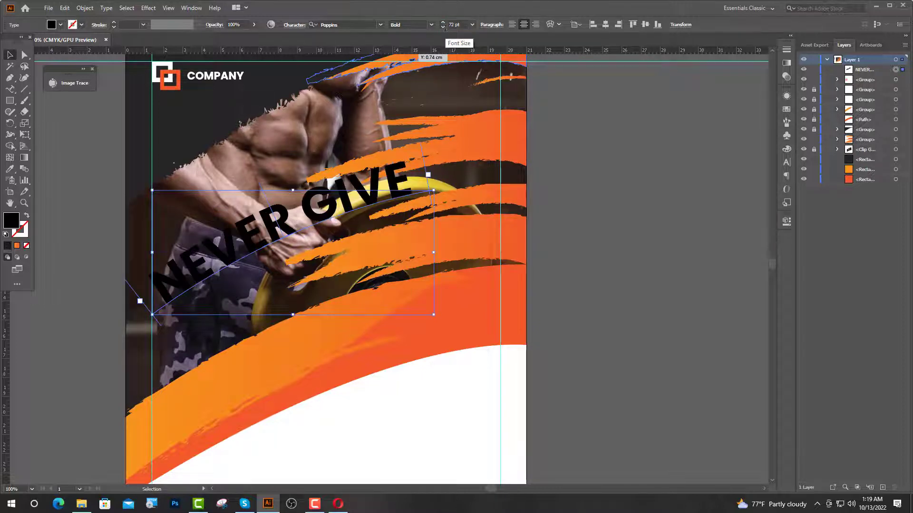
# Copy the NEVER GIVE path text straight down and shorten the lower copy's path from its start
pyautogui.scroll(1, 265, 211)
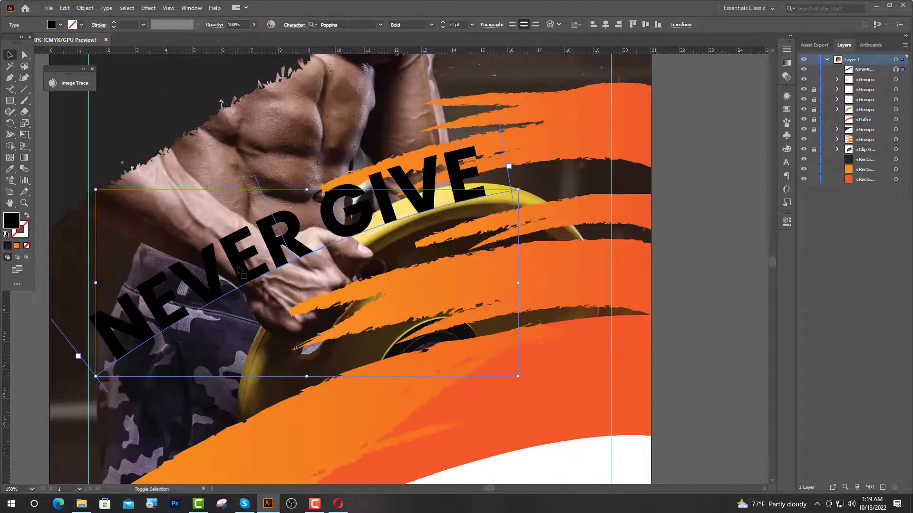
pyautogui.moveTo(239, 271); pyautogui.dragTo(239, 305)
pyautogui.click(26, 56)
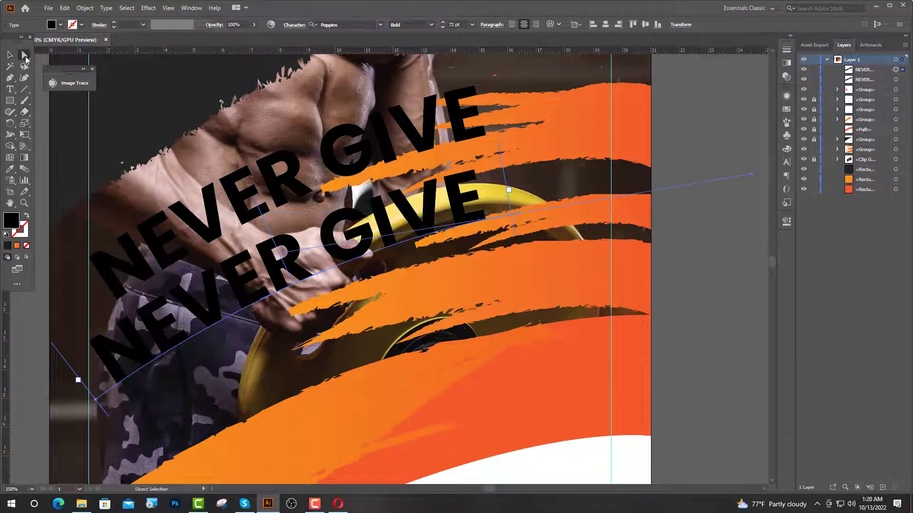
pyautogui.moveTo(95, 399); pyautogui.dragTo(200, 332)
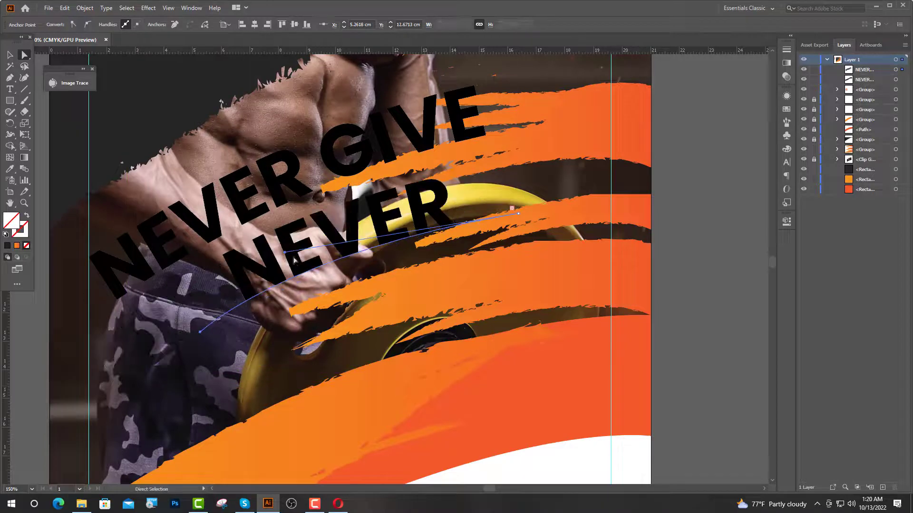
pyautogui.moveTo(285, 253); pyautogui.dragTo(321, 244)
# Replace the lower curved text with UP !
pyautogui.click(12, 91)
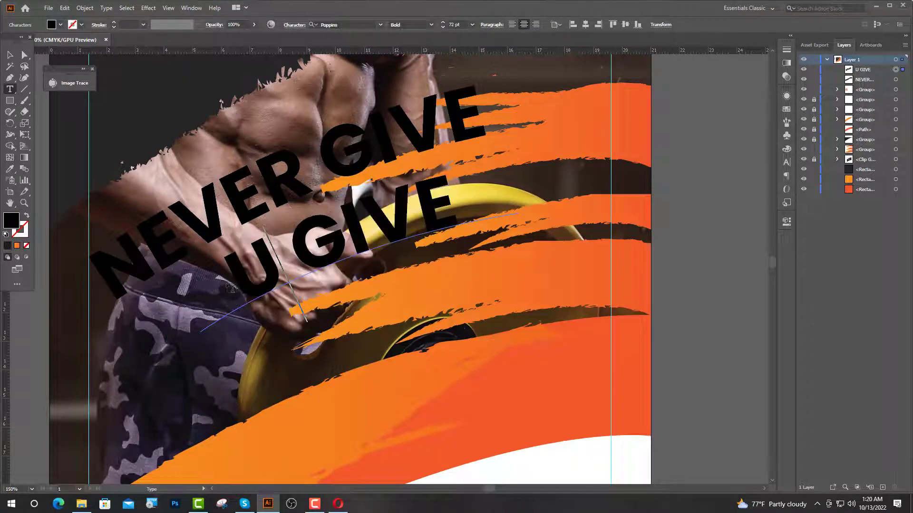
pyautogui.write('P')
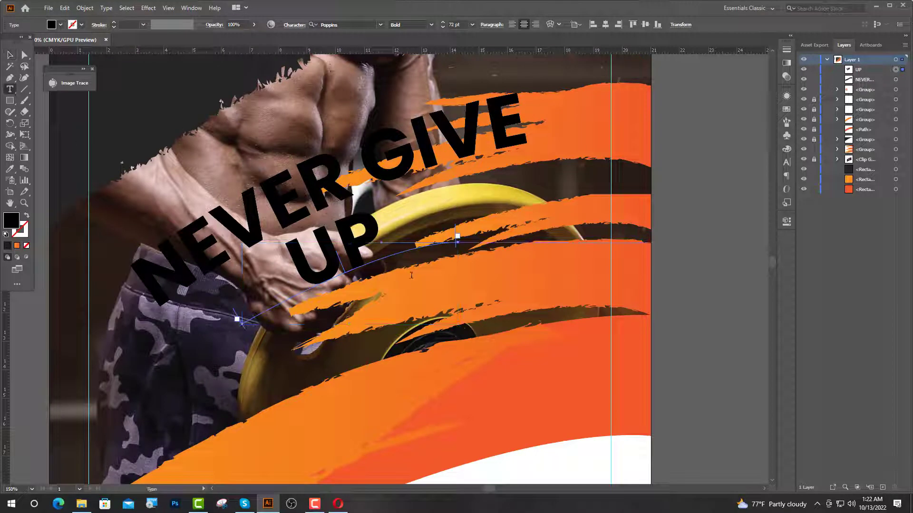
pyautogui.click(382, 239)
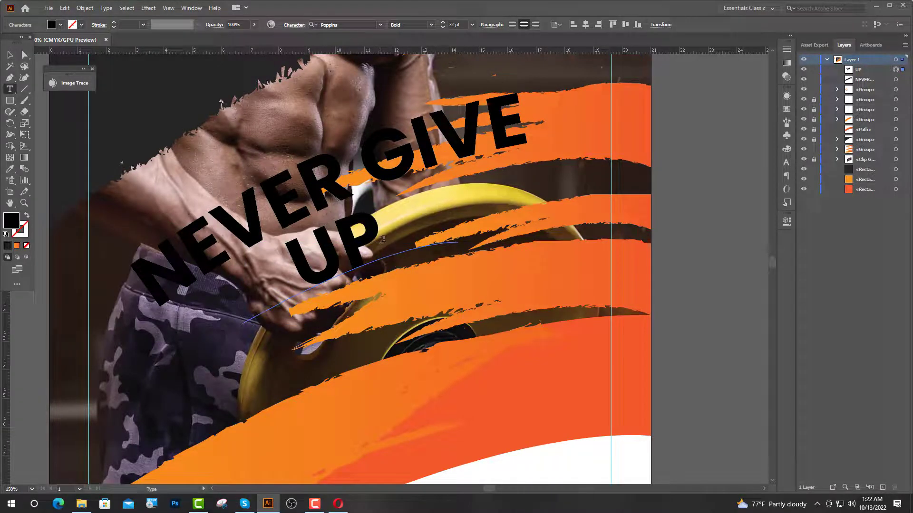
pyautogui.write('!')
pyautogui.press('Escape')
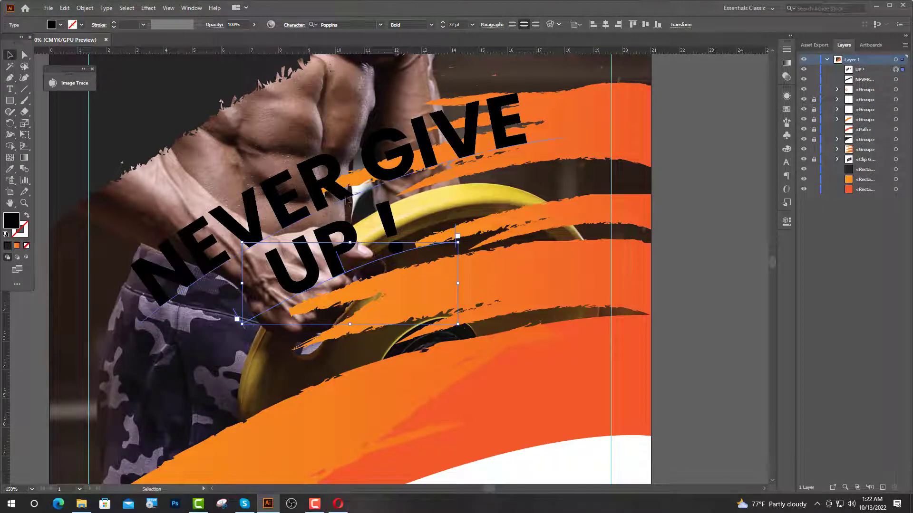
# Colour both curved headline texts white by sampling the flyer's white area
pyautogui.keyDown('shift'); pyautogui.click(343, 197); pyautogui.keyUp('shift')
pyautogui.click(10, 171)
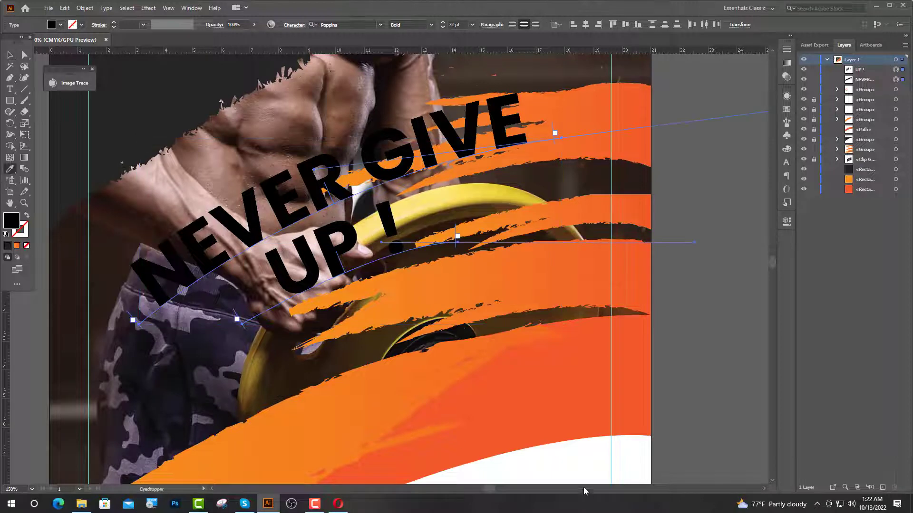
pyautogui.click(560, 462)
pyautogui.hscroll(1, 538, 464)
pyautogui.press('v')
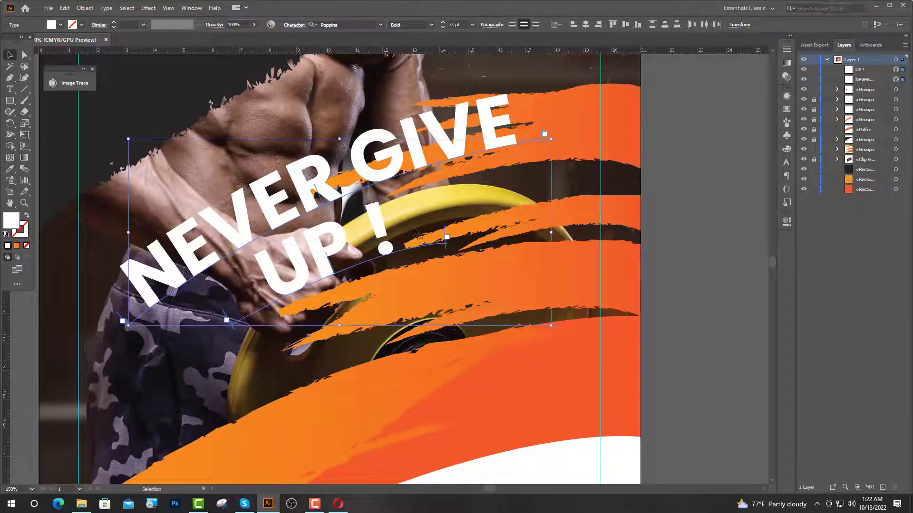
# Move both headline texts left to the left guide and slightly down, then deselect them
pyautogui.hotkey('shift', 'Left')
pyautogui.hotkey('shift', 'Left')
pyautogui.hotkey('shift', 'Left')
pyautogui.hotkey('shift', 'Left')
pyautogui.hotkey('shift', 'Left')
pyautogui.hotkey('shift', 'Left')
pyautogui.scroll(-2, 428, 223)
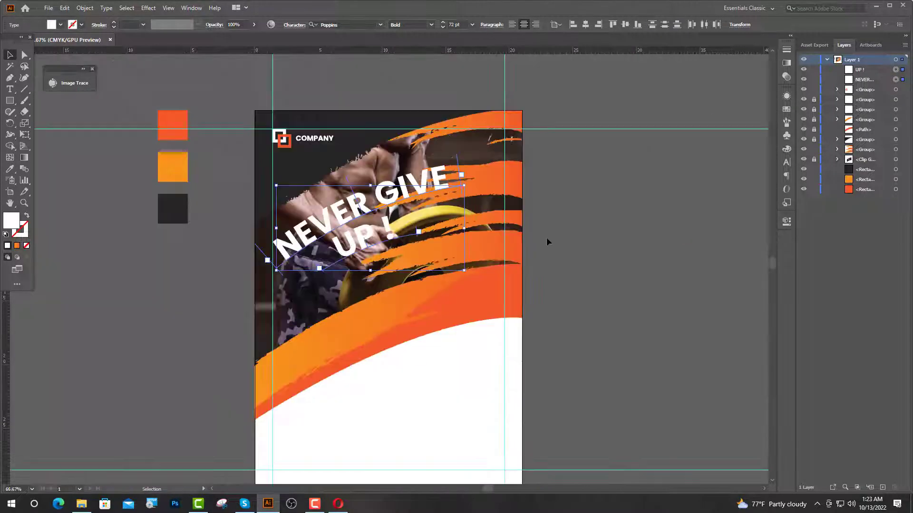
pyautogui.hotkey('shift', 'Down')
pyautogui.hotkey('shift', 'Down')
pyautogui.hotkey('shift', 'Down')
pyautogui.click(573, 259)
# Draw a curve about 13.1 cm wide and 5.7 cm high along the white area's edge, move it into the orange band, and make it stroke-only
pyautogui.scroll(-2, 573, 259)
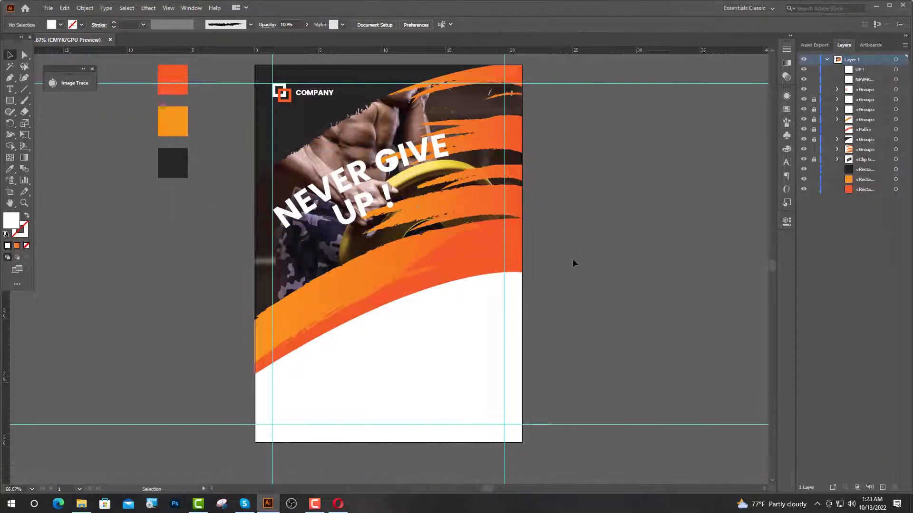
pyautogui.scroll(-2, 573, 259)
pyautogui.hotkey('ctrl', '1')
pyautogui.click(10, 78)
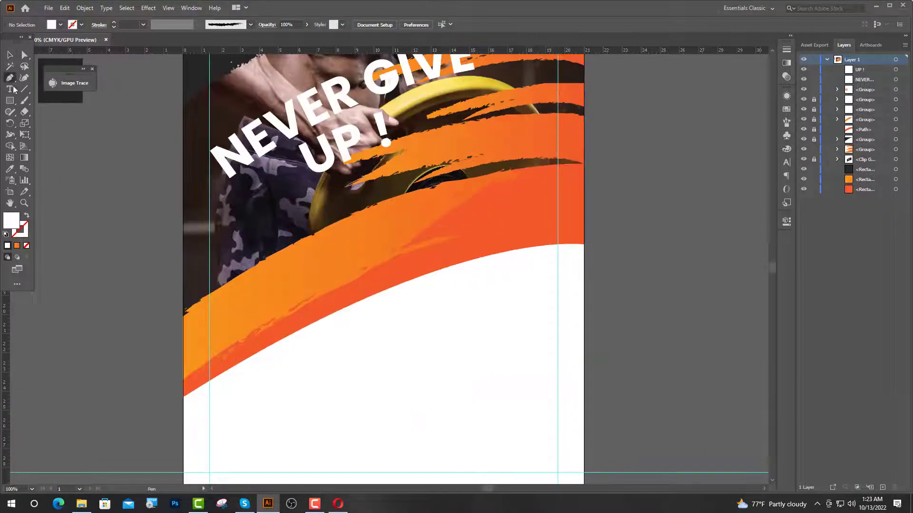
pyautogui.click(240, 364)
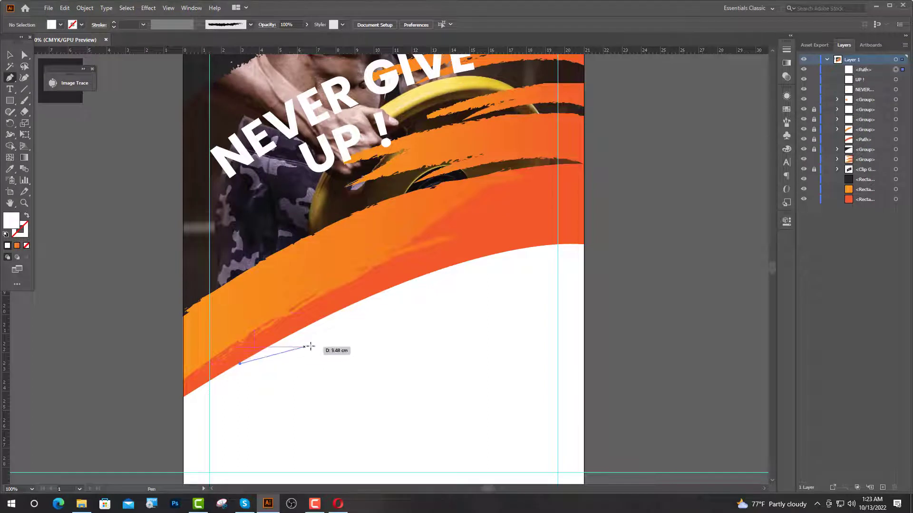
pyautogui.moveTo(491, 255); pyautogui.dragTo(571, 254)
pyautogui.press('v')
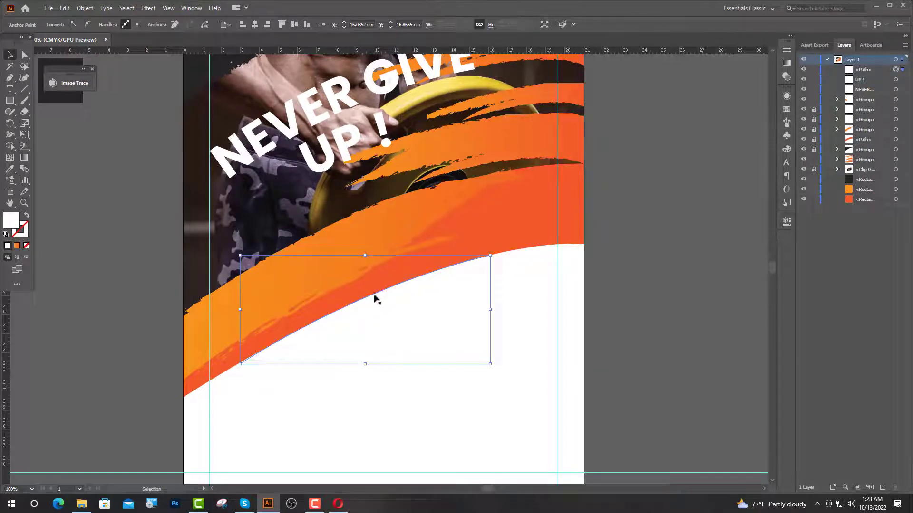
pyautogui.moveTo(376, 299); pyautogui.dragTo(360, 277)
pyautogui.click(27, 216)
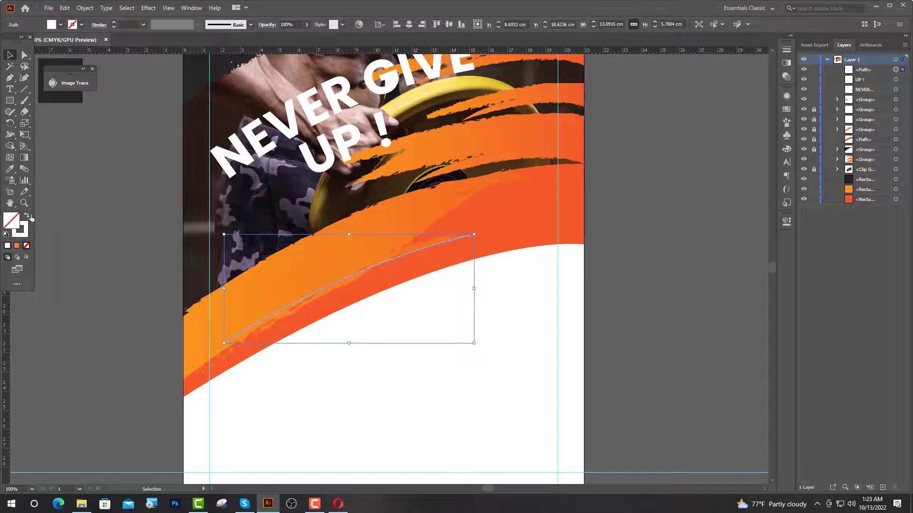
# Add the text SHAPE YOUR BODY along the orange band's curve in Poppins Bold at 32 pt
pyautogui.click(10, 90)
pyautogui.moveTo(10, 90); pyautogui.dragTo(53, 112)
pyautogui.click(224, 343)
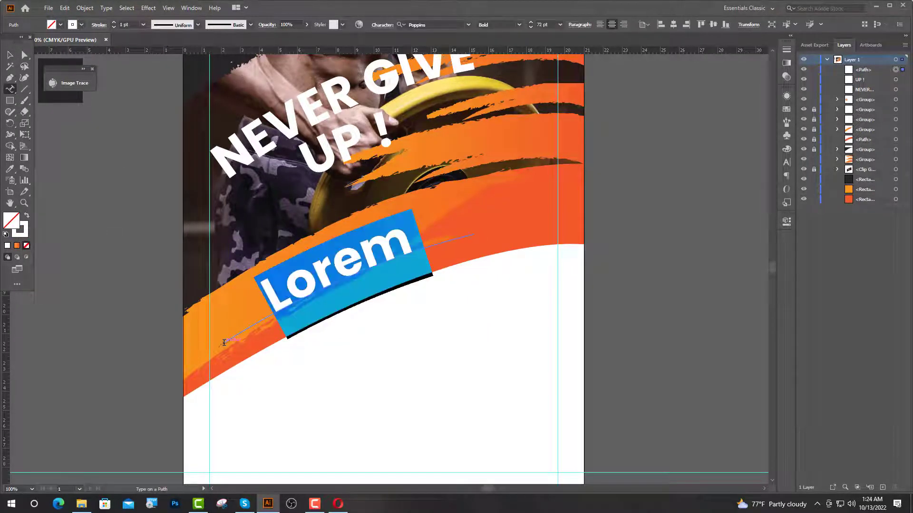
pyautogui.click(450, 25)
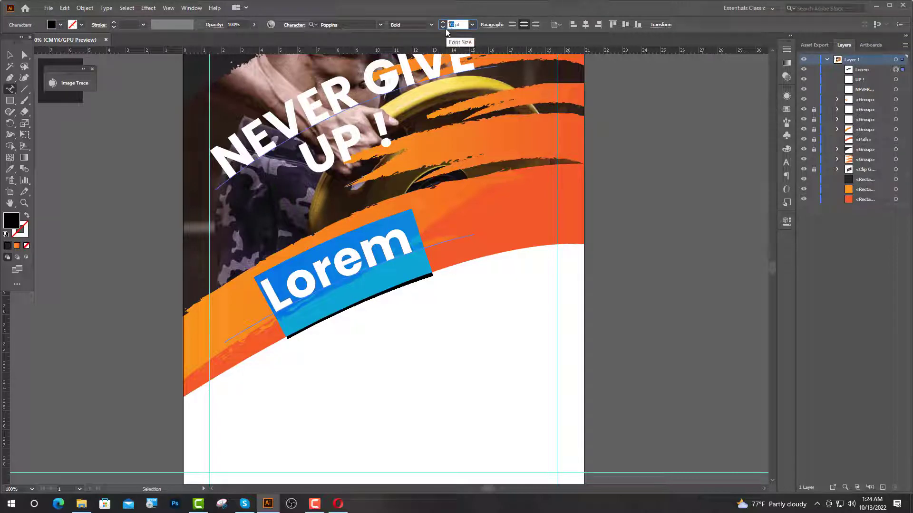
pyautogui.press('Return')
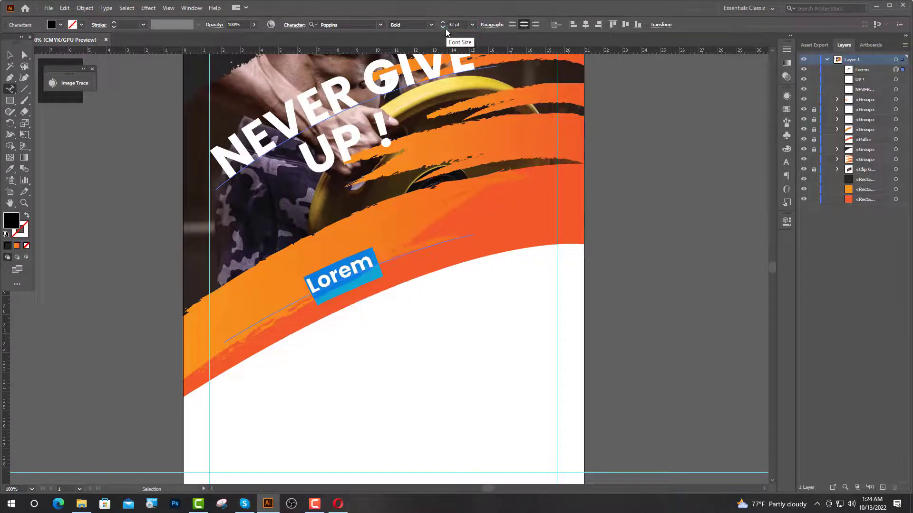
pyautogui.write('SHAP')
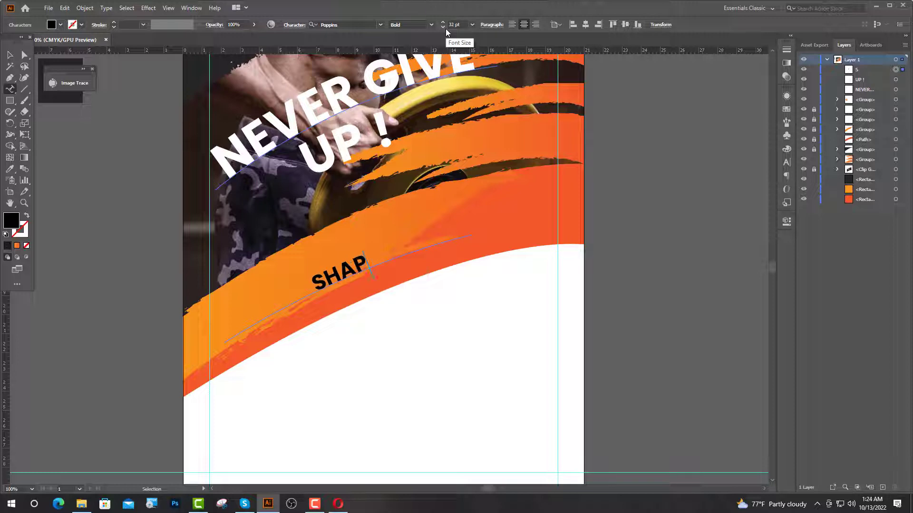
pyautogui.write('E YOUR BODY')
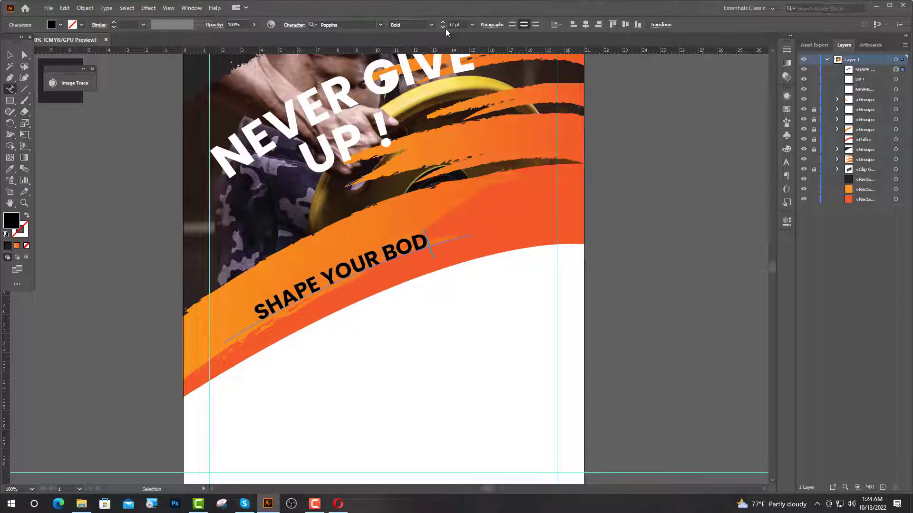
# Colour the SHAPE YOUR BODY text white by sampling the flyer's white area
pyautogui.press('Escape')
pyautogui.click(10, 170)
pyautogui.click(429, 358)
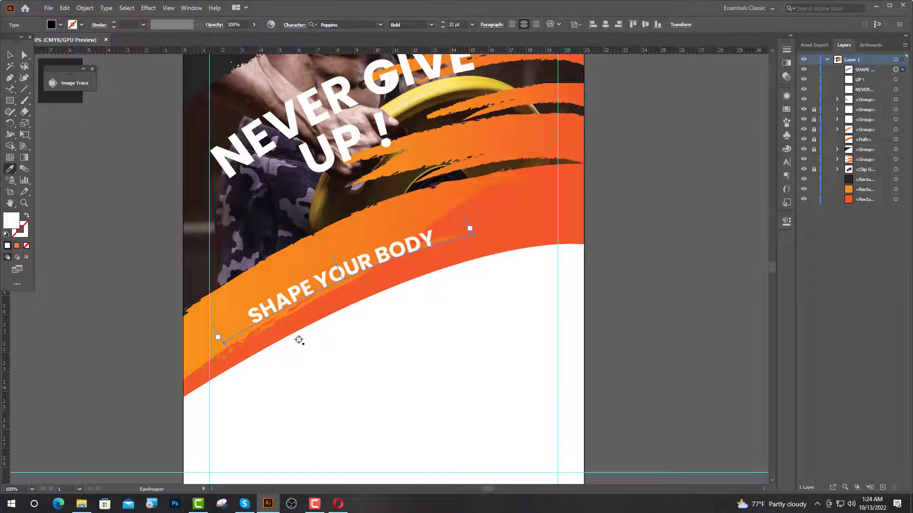
# Move the SHAPE YOUR BODY text slightly up and left, then place a copy of it just below along the band's curve
pyautogui.press('v')
pyautogui.click(300, 341)
pyautogui.moveTo(351, 270); pyautogui.dragTo(342, 265)
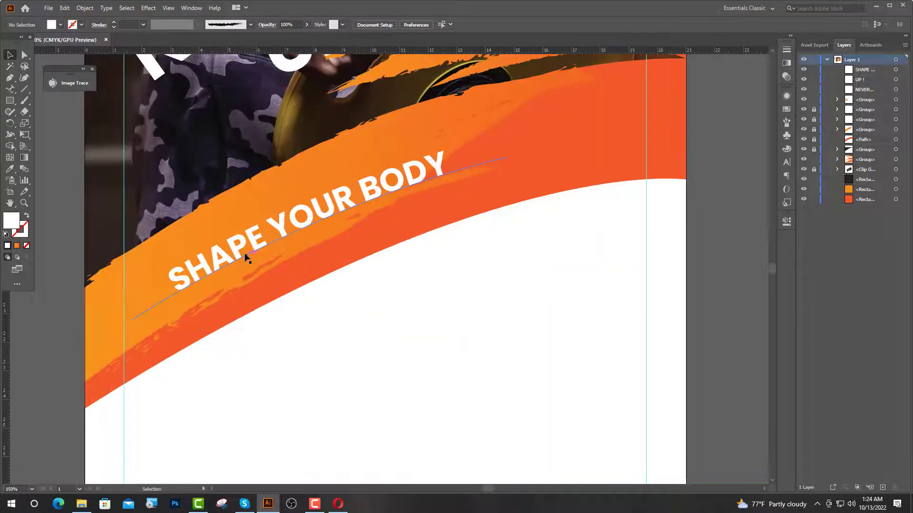
pyautogui.moveTo(245, 252); pyautogui.dragTo(274, 282)
# Format the lower copy of the SHAPE YOUR BODY text as Poppins Medium at 24 pt
pyautogui.click(10, 89)
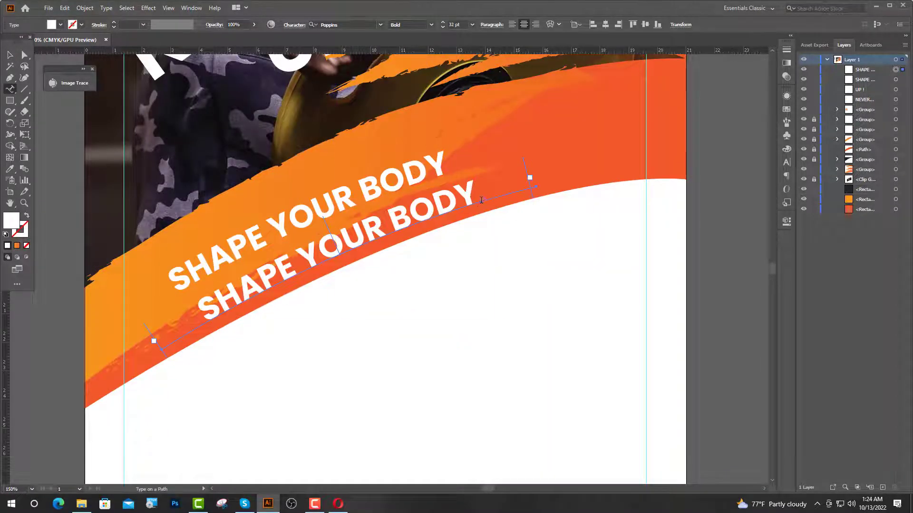
pyautogui.moveTo(482, 200); pyautogui.dragTo(198, 314)
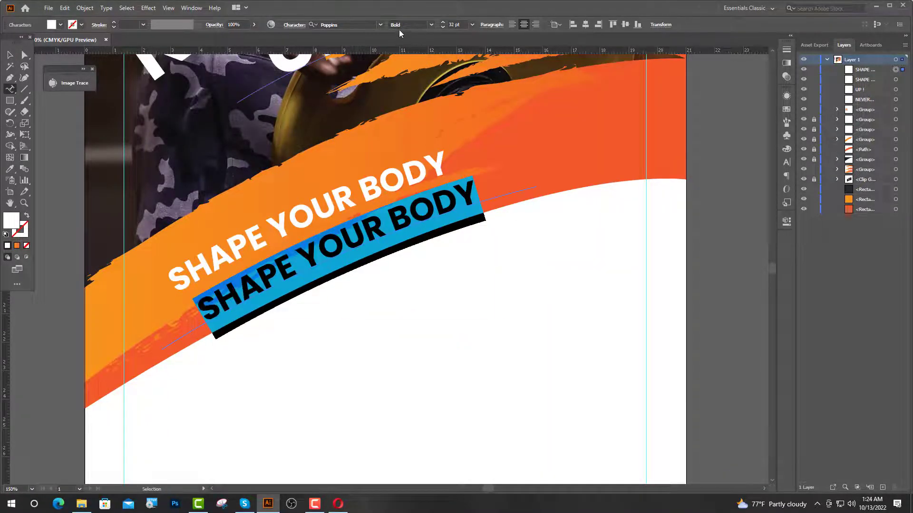
pyautogui.click(454, 25)
pyautogui.press('Return')
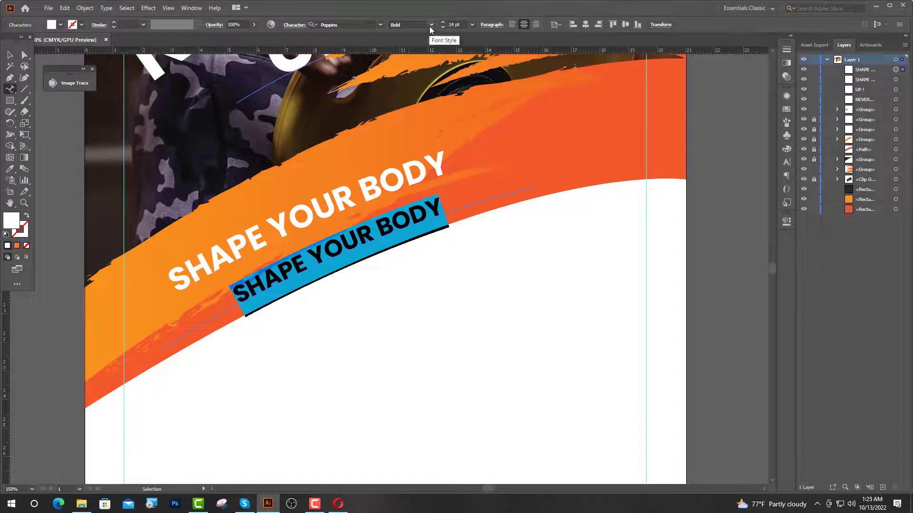
pyautogui.click(432, 24)
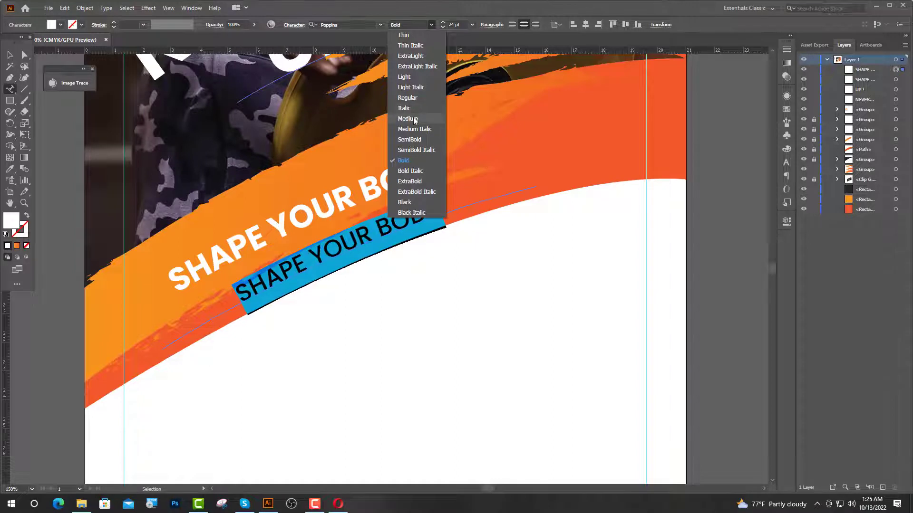
pyautogui.click(408, 141)
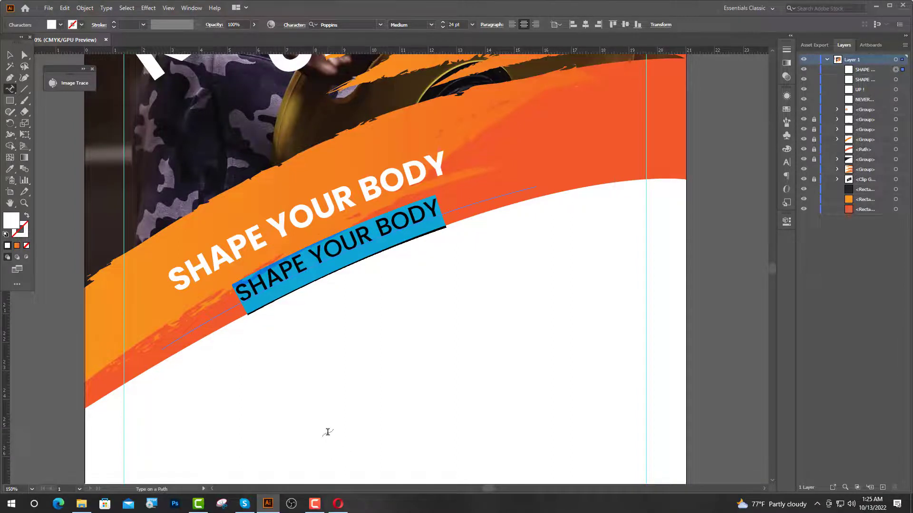
# Replace the lower copy's wording with LOREM IPSUM DOLER SIT AMET and select both curved tagline texts
pyautogui.write('LOREM')
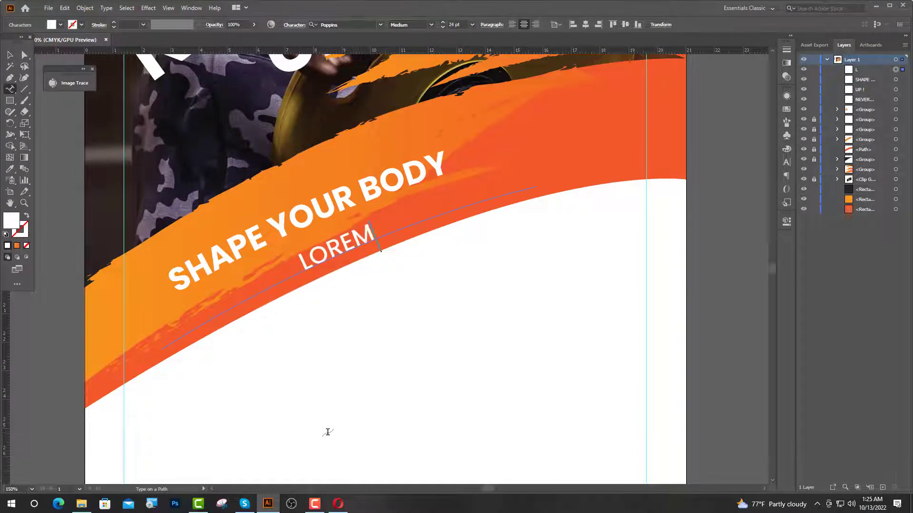
pyautogui.write(' IPSUM')
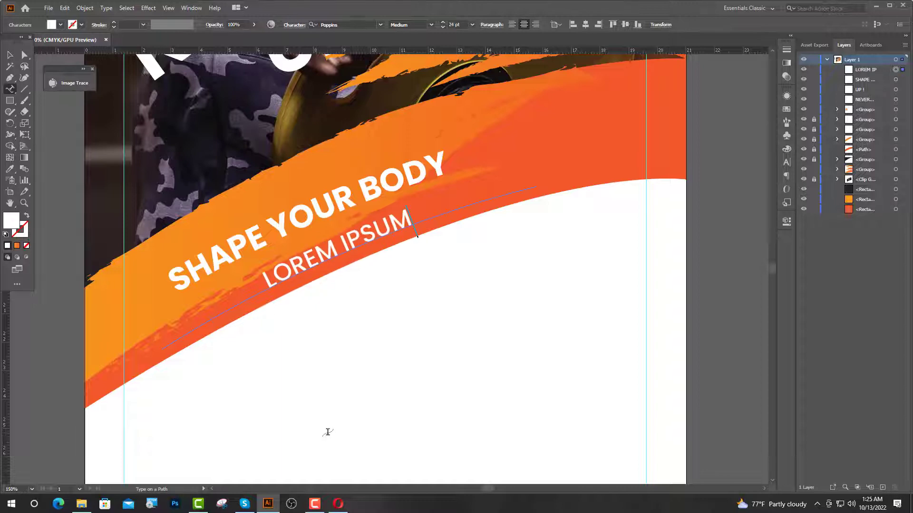
pyautogui.write(' DOLER')
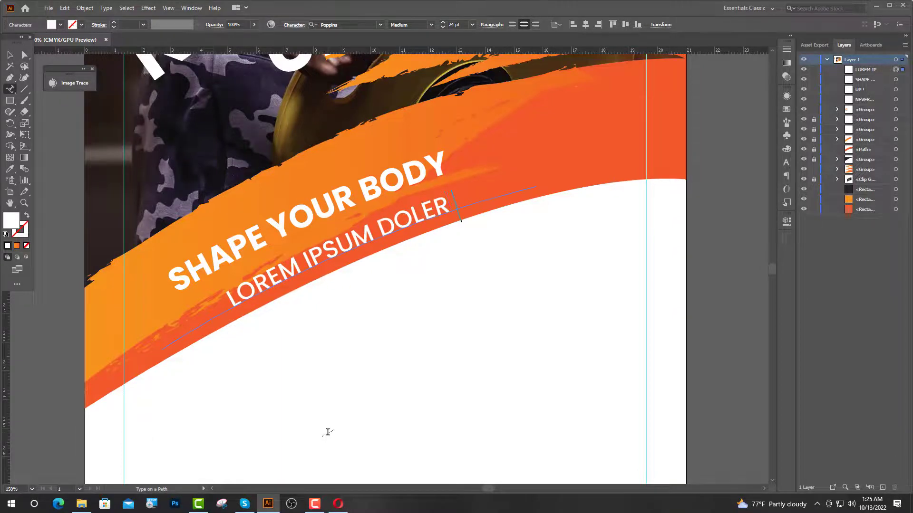
pyautogui.write(' SIT AM')
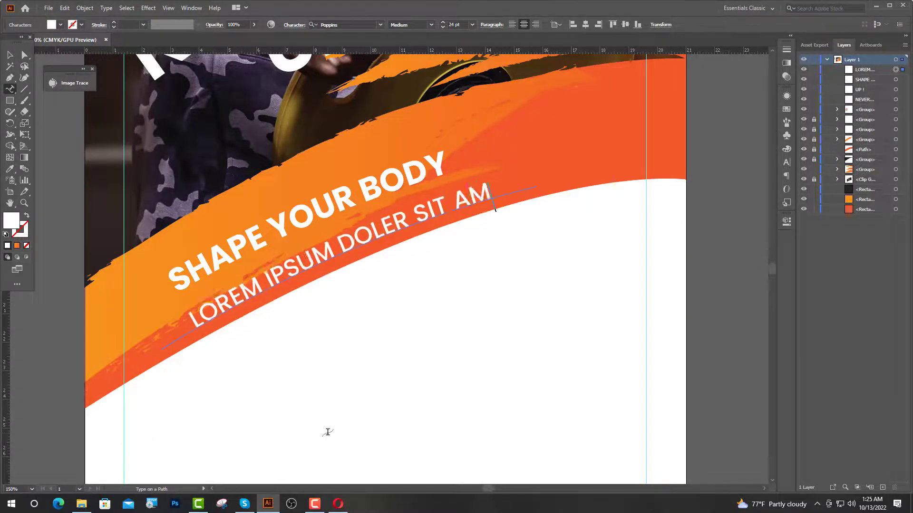
pyautogui.write('ET')
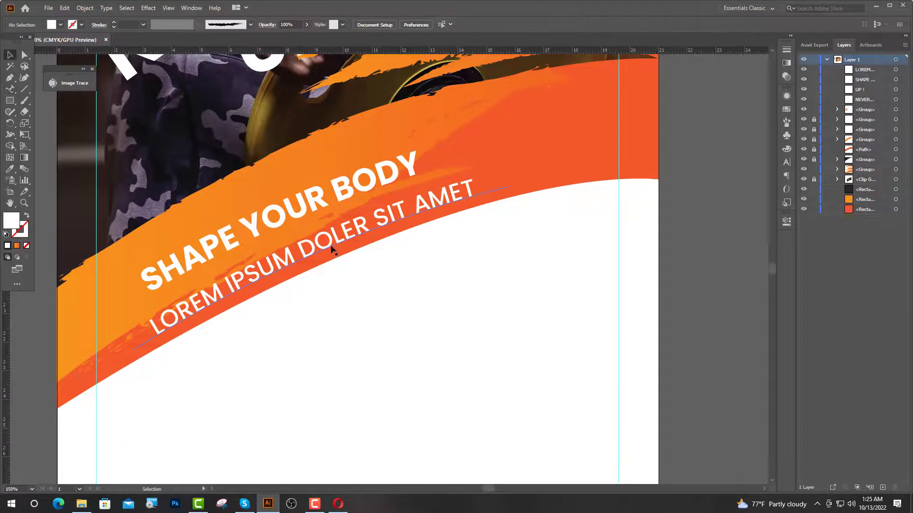
pyautogui.click(333, 248)
pyautogui.keyDown('shift'); pyautogui.click(278, 212); pyautogui.keyUp('shift')
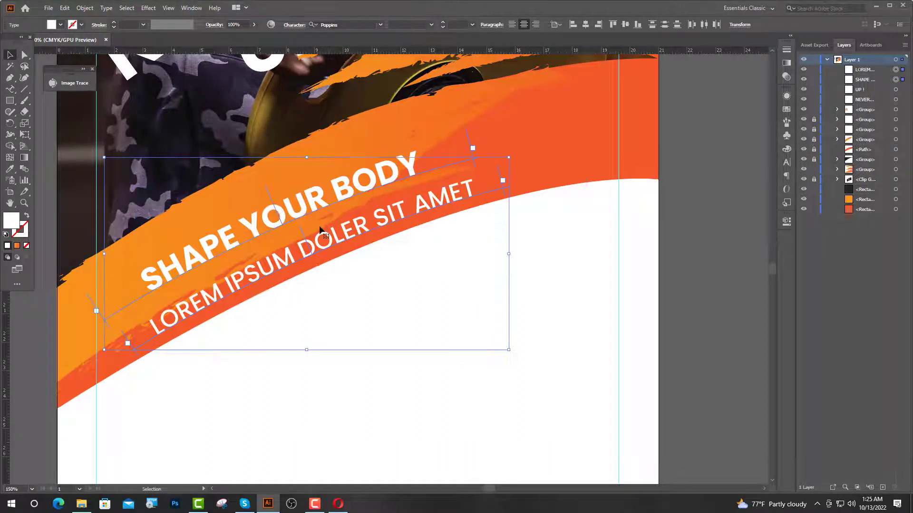
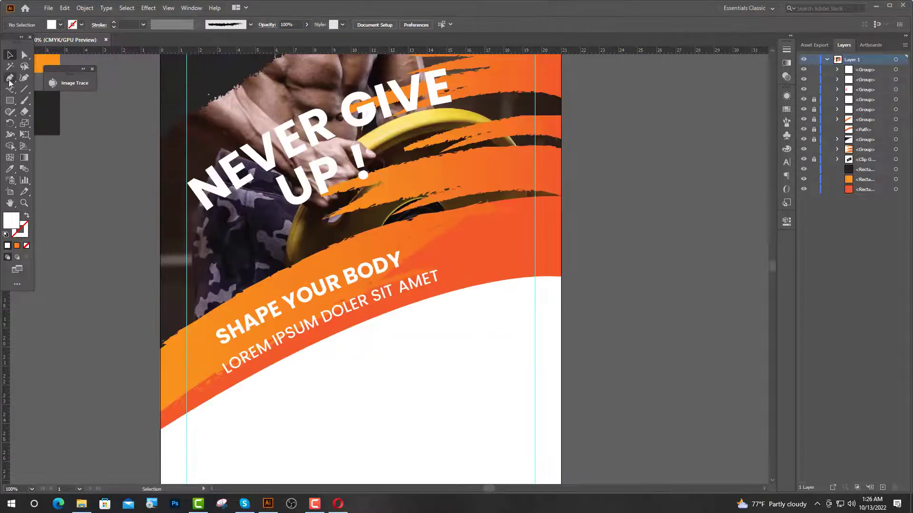
# Recolour the word NEVER in the headline by sampling the red-orange of the curved band
pyautogui.click(10, 88)
pyautogui.doubleClick(322, 123)
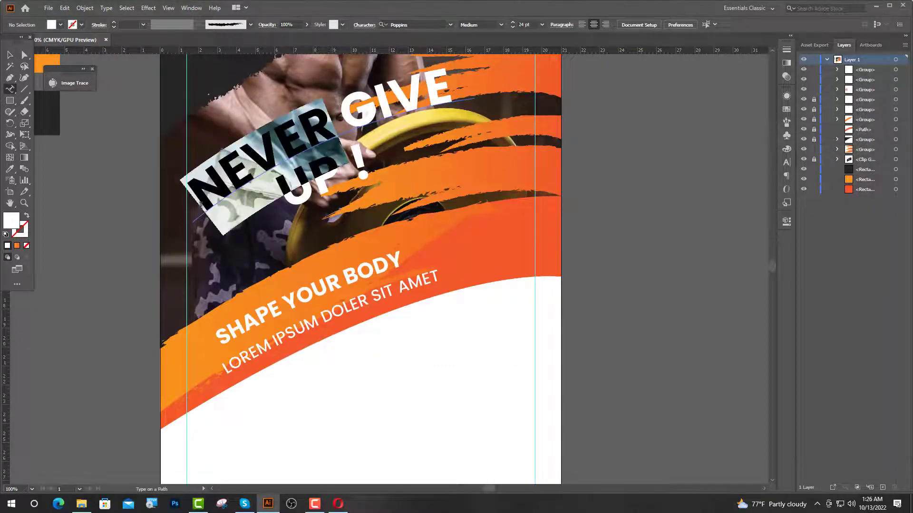
pyautogui.press('i')
pyautogui.click(503, 258)
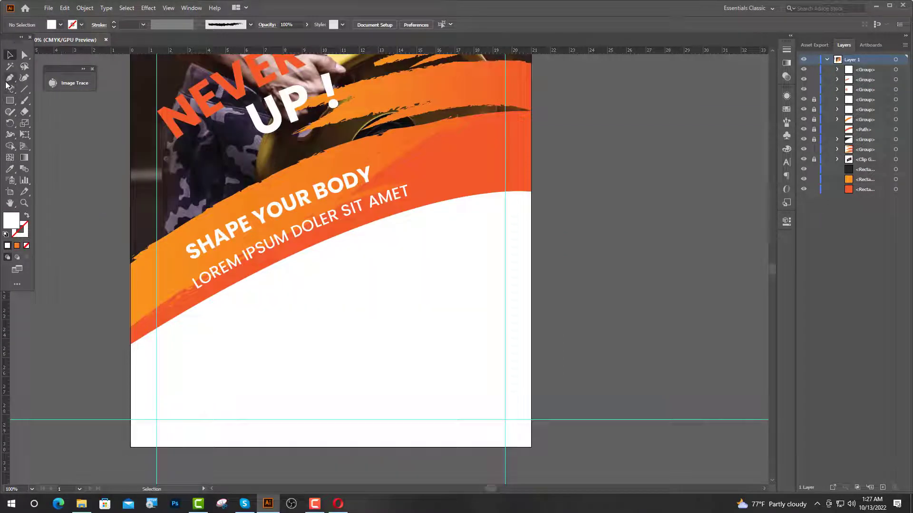
# Draw a closed shape about 21 cm wide and 14.3 cm high over the flyer's lower area, with a curved top edge along the orange band
pyautogui.click(9, 78)
pyautogui.click(131, 335)
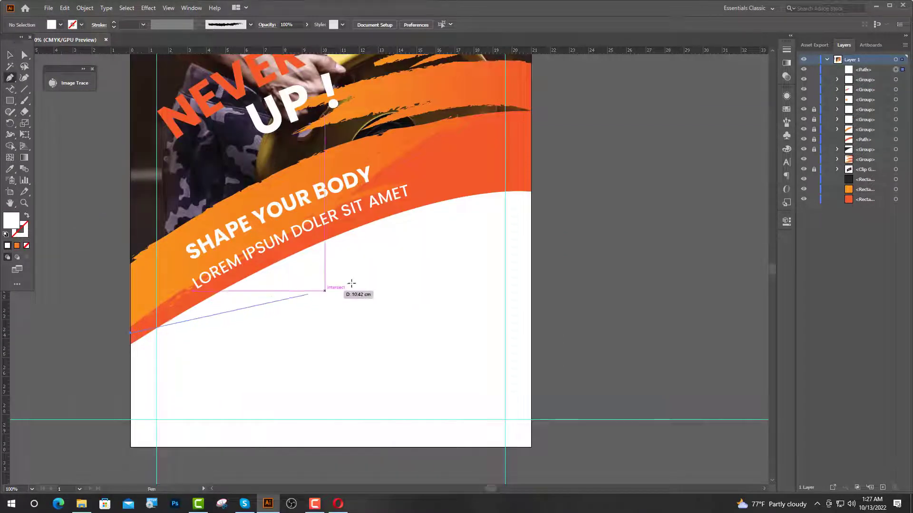
pyautogui.moveTo(531, 174); pyautogui.dragTo(714, 163)
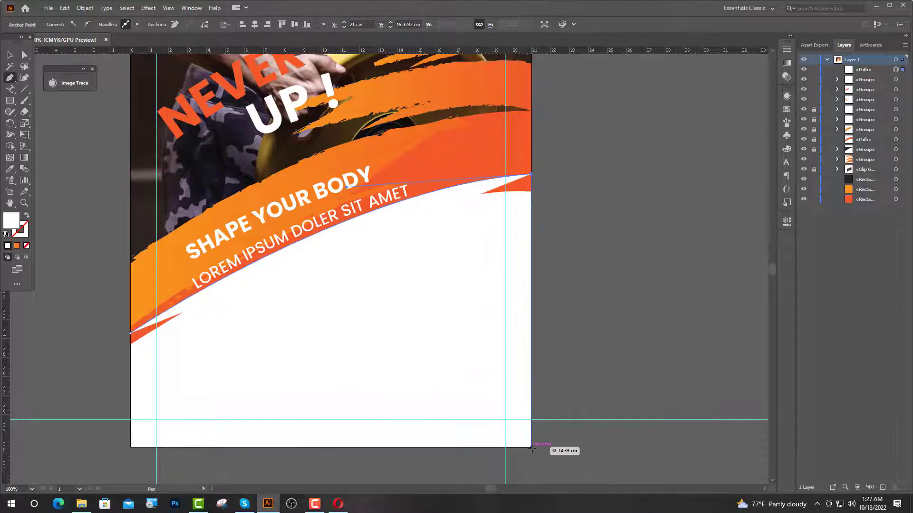
pyautogui.click(531, 447)
pyautogui.click(132, 447)
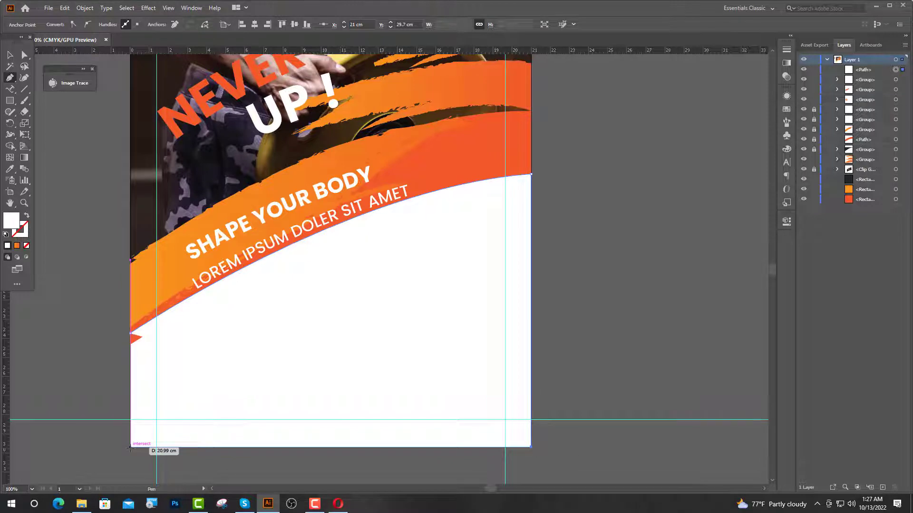
pyautogui.click(132, 334)
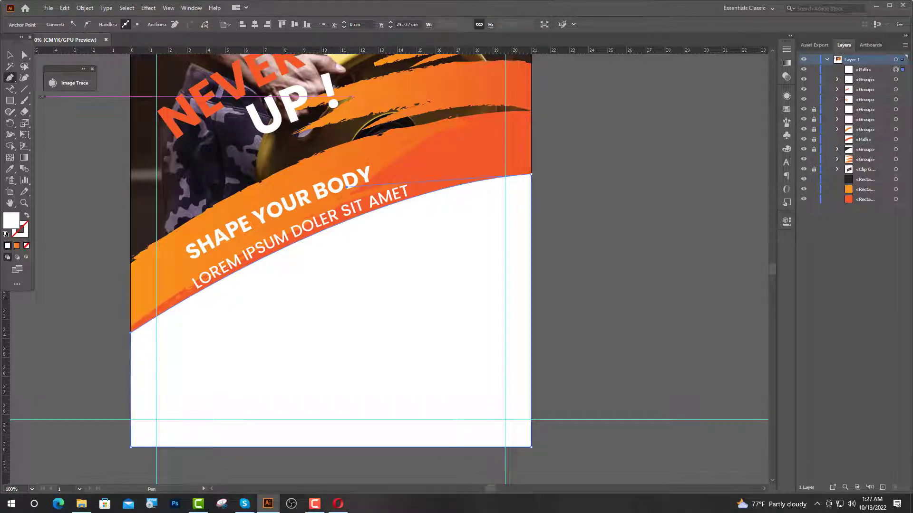
# Fill the curved bottom shape with dark grey by sampling the dark swatch beside the artboard
pyautogui.press('v')
pyautogui.click(10, 169)
pyautogui.hotkey('ctrl', '-')
pyautogui.hotkey('ctrl', '-')
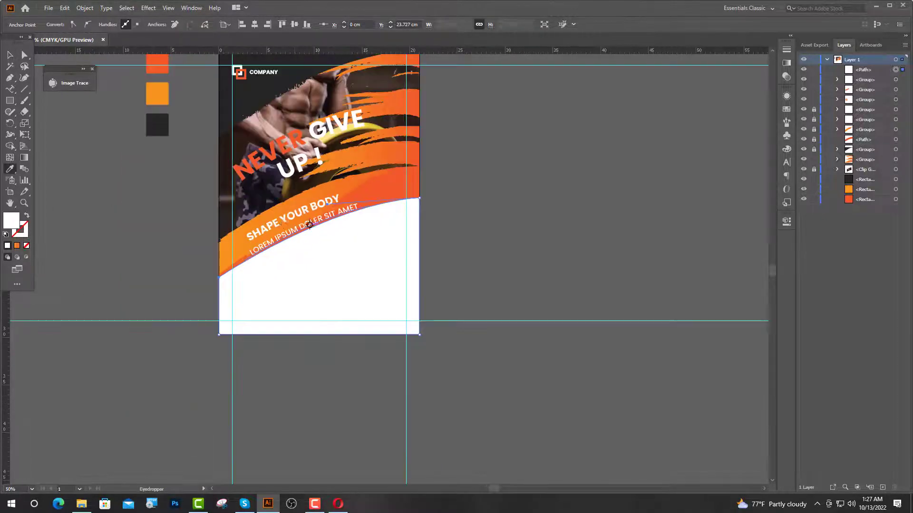
pyautogui.scroll(1, 174, 178)
pyautogui.click(157, 163)
pyautogui.hotkey('ctrl', '+')
pyautogui.press('v')
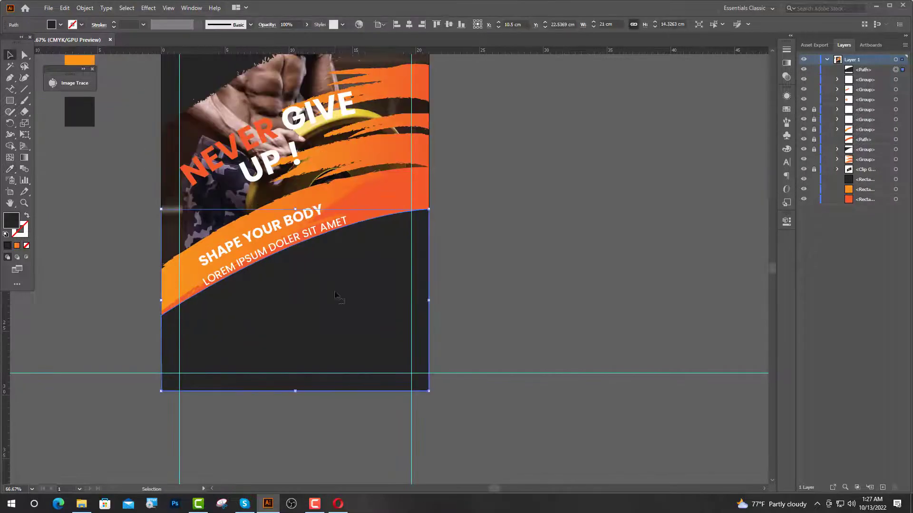
# Send the dark grey bottom shape behind all other artwork and deselect it
pyautogui.rightClick(335, 84)
pyautogui.moveTo(365, 247)
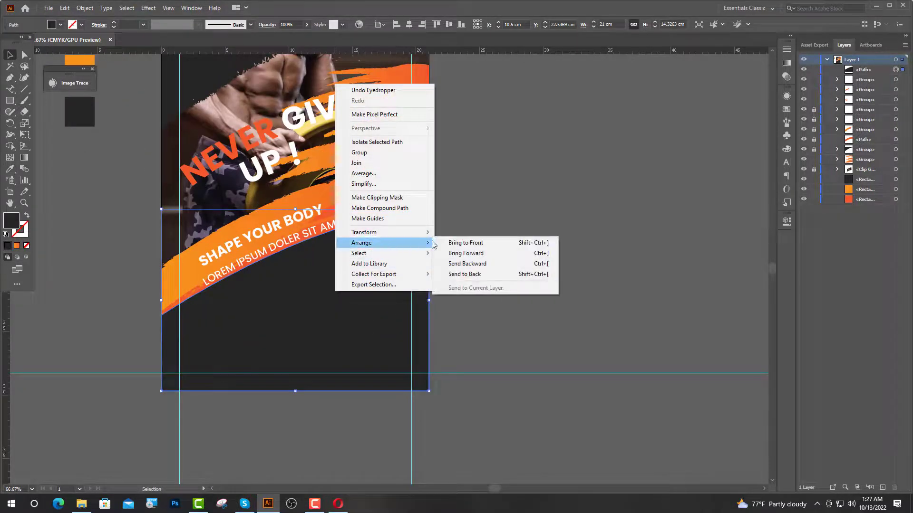
pyautogui.click(475, 274)
pyautogui.click(159, 78)
pyautogui.scroll(2, 159, 78)
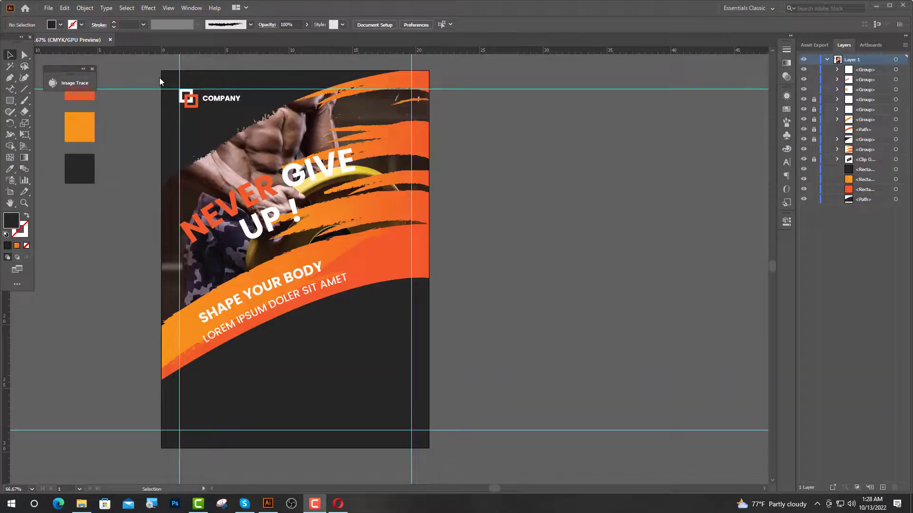
# Draw a rectangle about 3.8 cm wide and 5 cm high against the right guide below the band, as an unfilled white 3 pt outline
pyautogui.click(10, 101)
pyautogui.moveTo(363, 275); pyautogui.dragTo(411, 337)
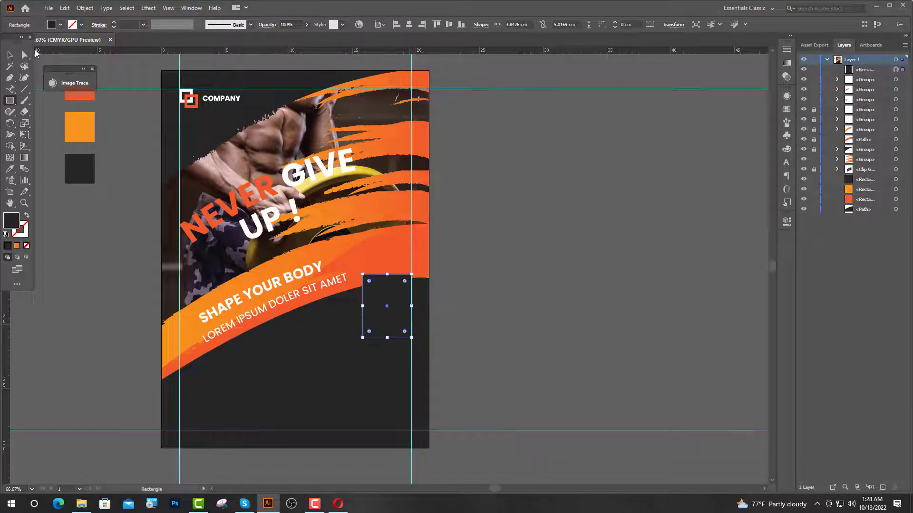
pyautogui.click(10, 169)
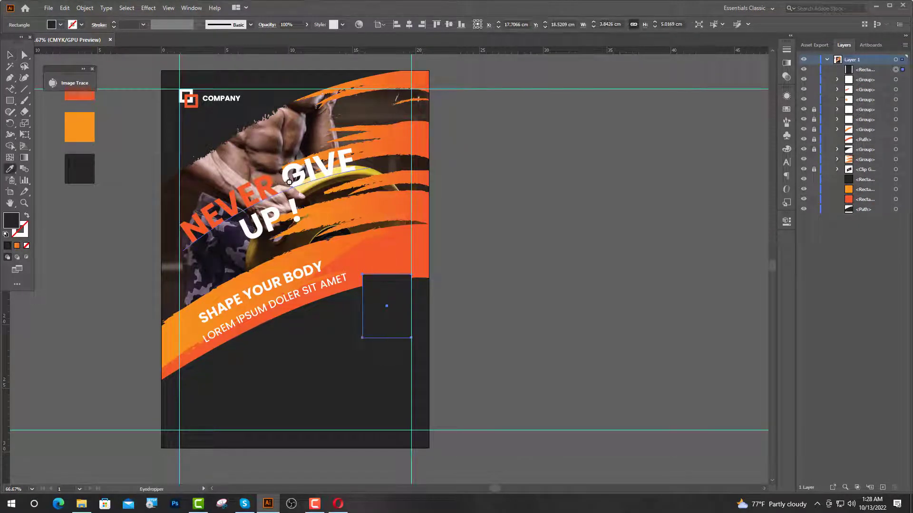
pyautogui.click(289, 182)
pyautogui.click(27, 216)
pyautogui.press('v')
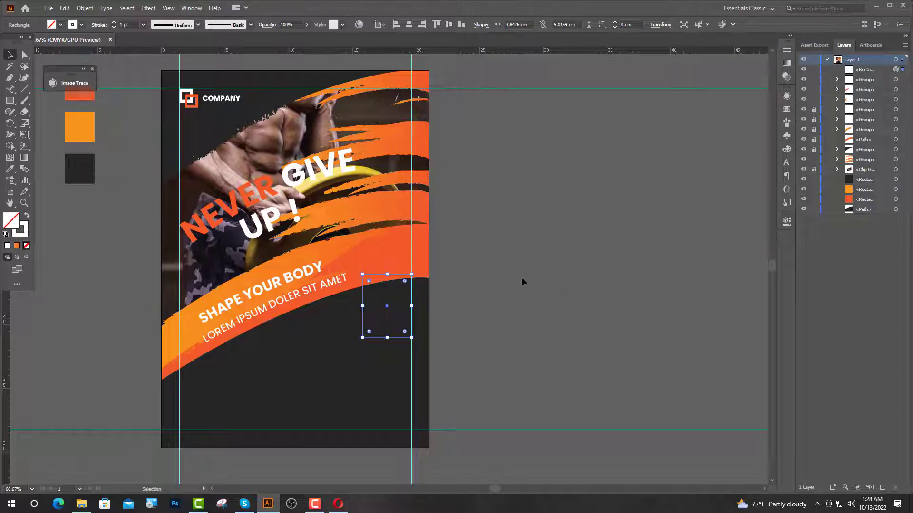
pyautogui.click(113, 22)
pyautogui.click(114, 22)
pyautogui.hotkey('ctrl', 'shift', 'a')
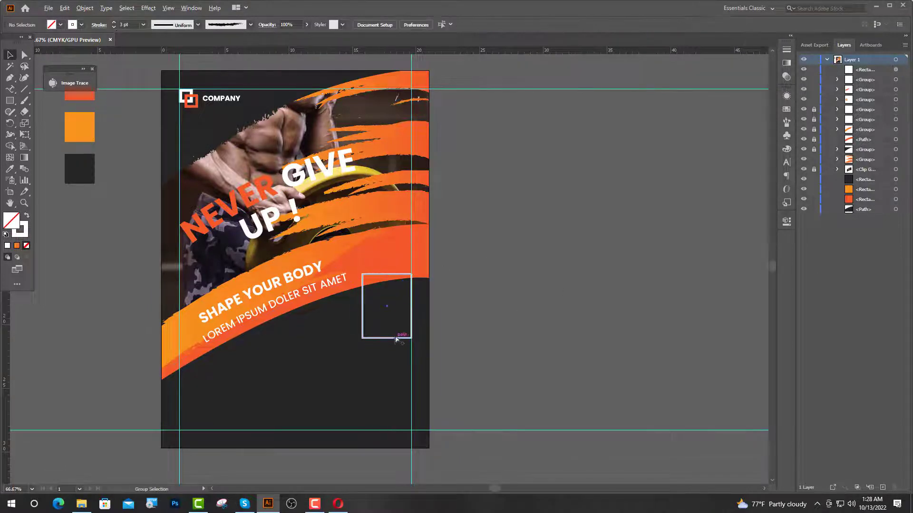
# Add the left-aligned text OPEN in Poppins Bold at 32 pt over the white rectangular frame
pyautogui.hotkey('ctrl', '+')
pyautogui.hotkey('ctrl', '+')
pyautogui.hotkey('ctrl', '+')
pyautogui.hotkey('ctrl', '+')
pyautogui.moveTo(11, 90); pyautogui.dragTo(43, 89)
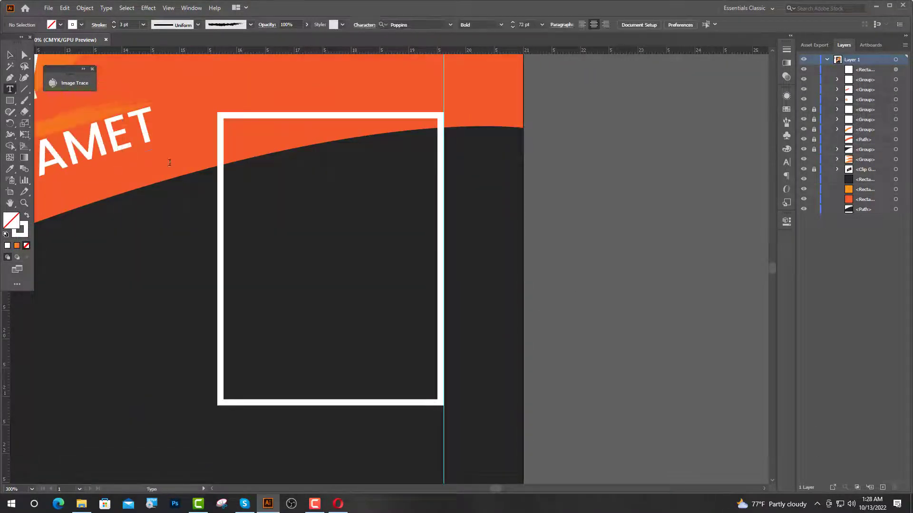
pyautogui.click(253, 177)
pyautogui.scroll(-3, 360, 231)
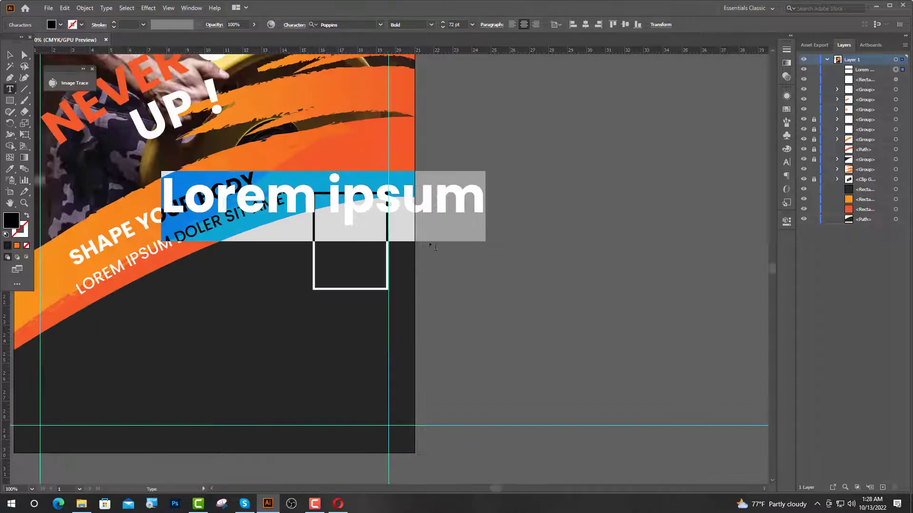
pyautogui.scroll(1, 474, 74)
pyautogui.click(512, 24)
pyautogui.write('OPEN')
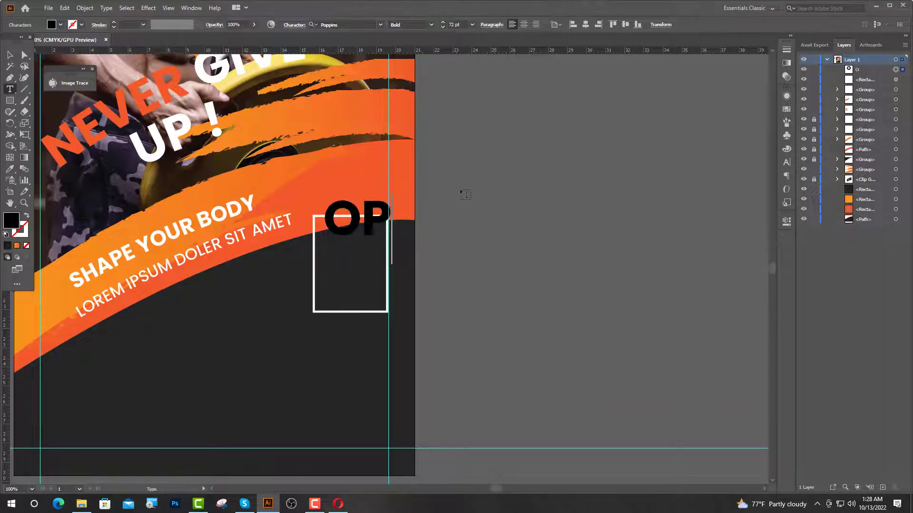
pyautogui.press('Escape')
pyautogui.click(454, 24)
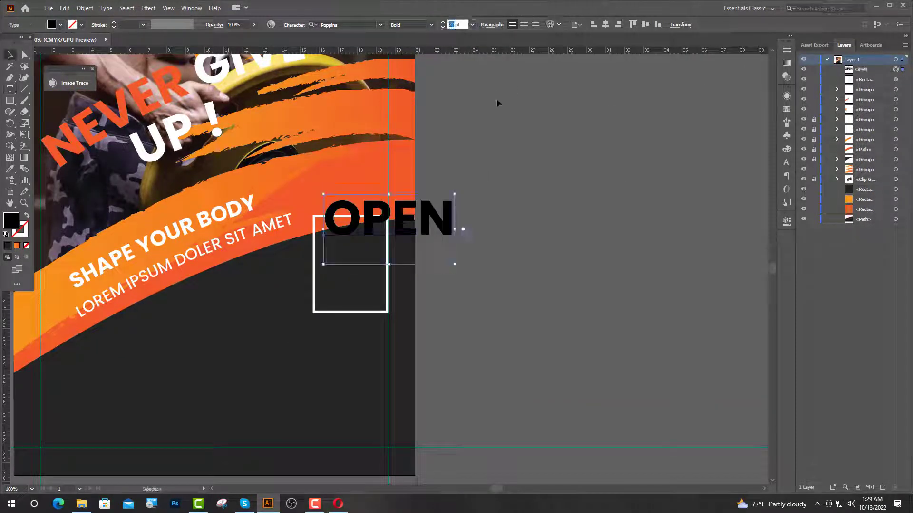
pyautogui.write('32')
pyautogui.press('Return')
# Move the OPEN text into the upper part of the white frame and colour it white
pyautogui.hotkey('ctrl', '=')
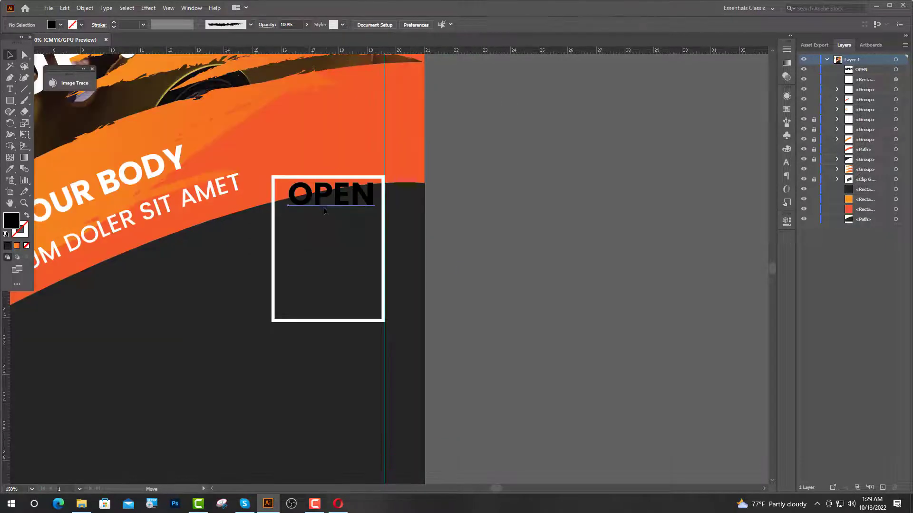
pyautogui.press('i')
pyautogui.click(60, 25)
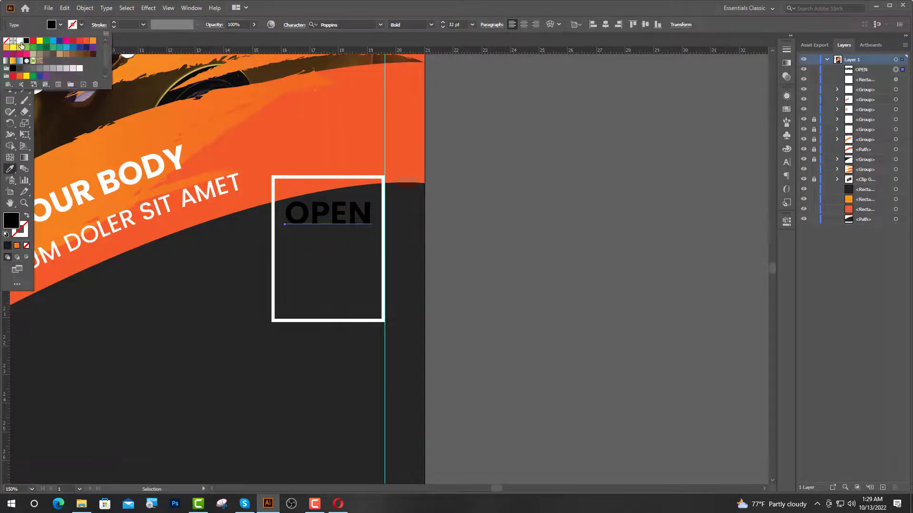
pyautogui.click(20, 42)
# Add the text 24 below OPEN in the white frame, in Poppins Bold at 52 pt
pyautogui.click(9, 89)
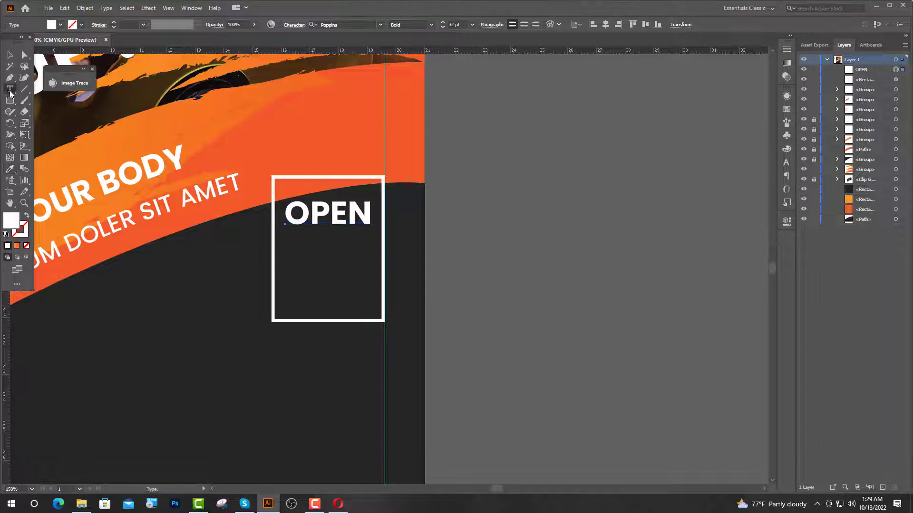
pyautogui.click(298, 268)
pyautogui.click(450, 24)
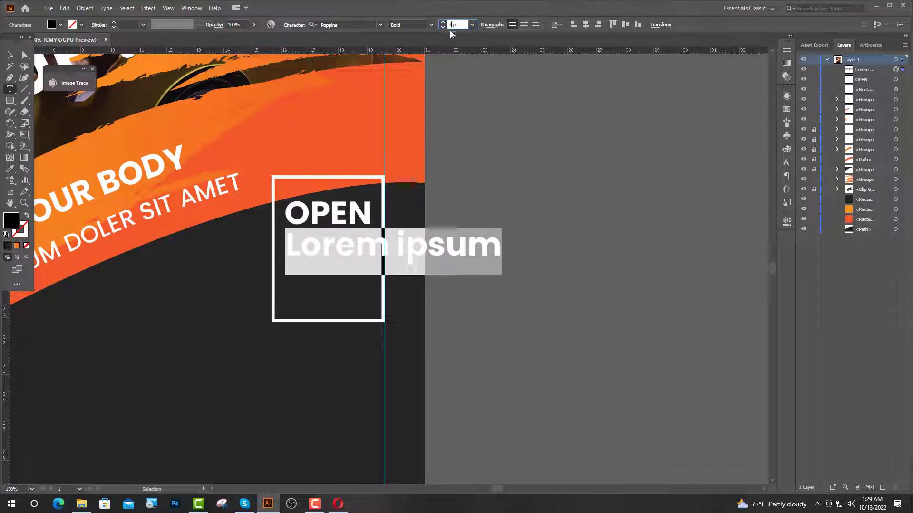
pyautogui.write('45')
pyautogui.press('Return')
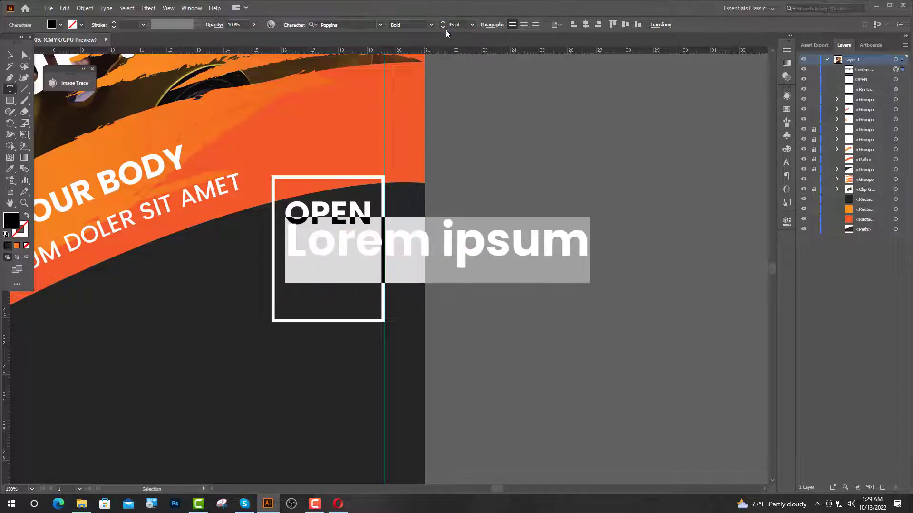
pyautogui.write('24')
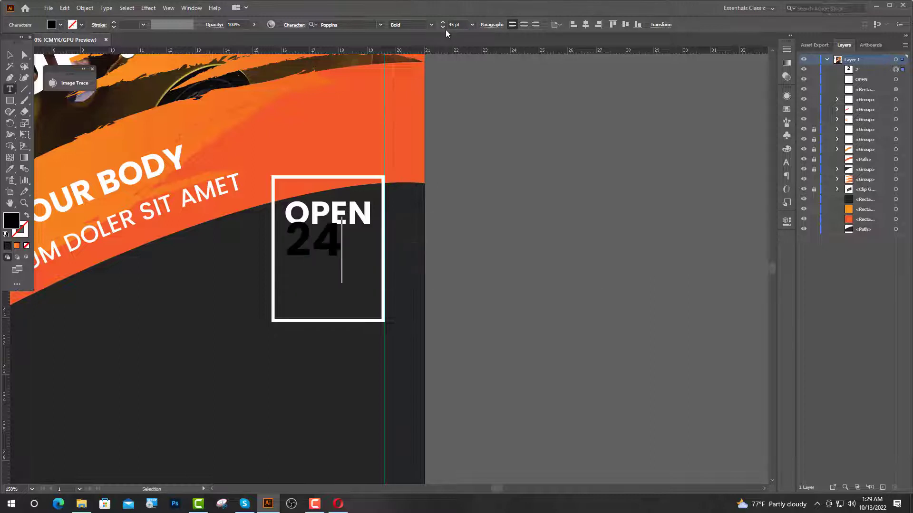
pyautogui.press('Escape')
pyautogui.write('52')
pyautogui.press('Return')
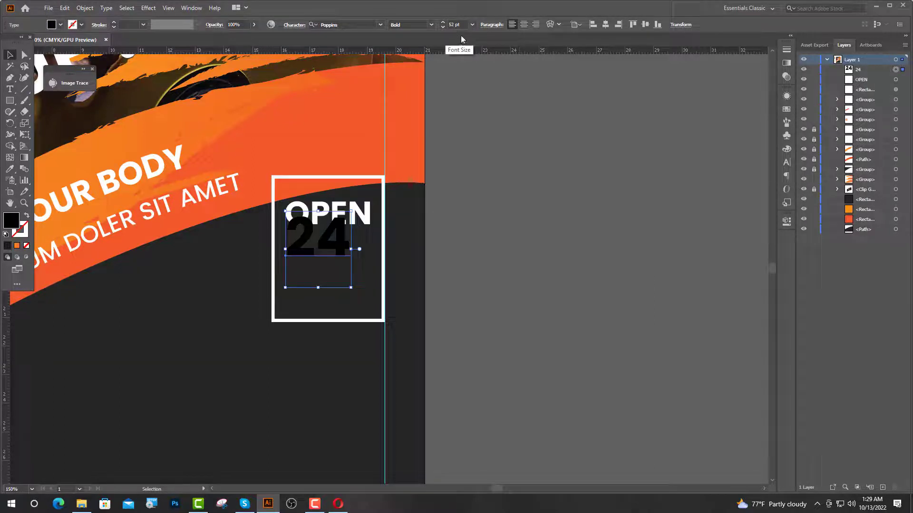
# Move the text 24 beneath OPEN inside the frame and colour it white
pyautogui.moveTo(333, 250); pyautogui.dragTo(372, 258)
pyautogui.click(56, 26)
pyautogui.click(19, 41)
# Add the text HR below 24, copying the white 32 pt Poppins Bold style from OPEN
pyautogui.scroll(2, 324, 281)
pyautogui.click(10, 89)
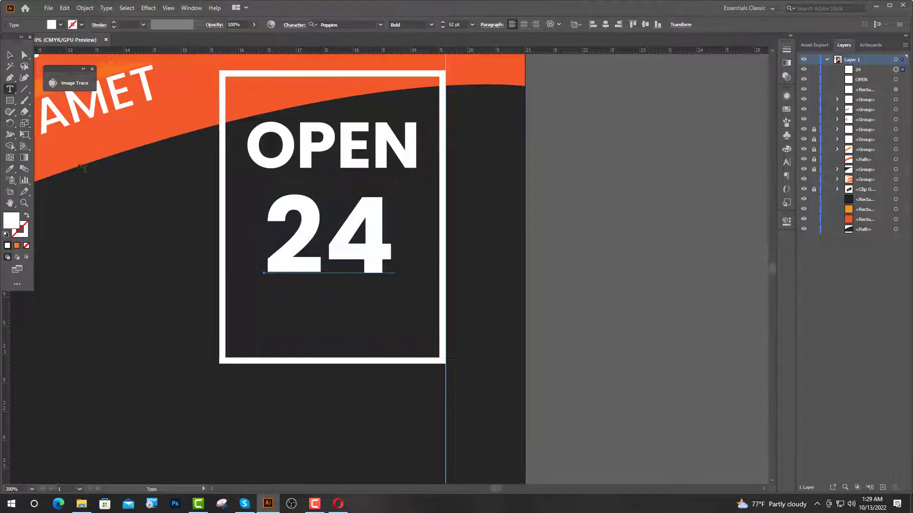
pyautogui.click(296, 341)
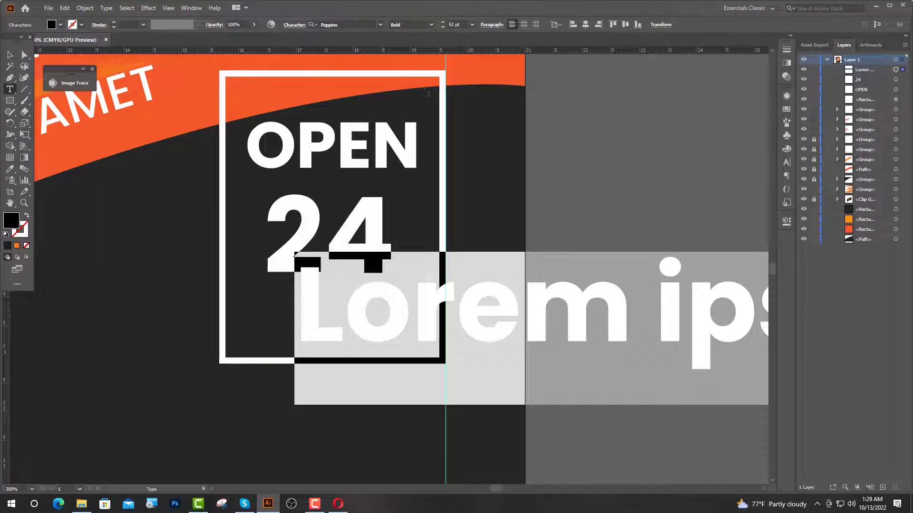
pyautogui.click(10, 169)
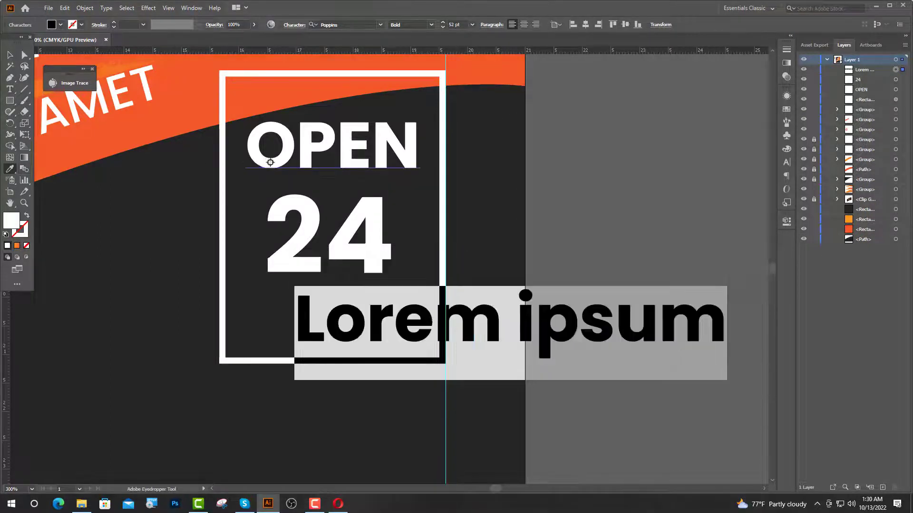
pyautogui.click(266, 163)
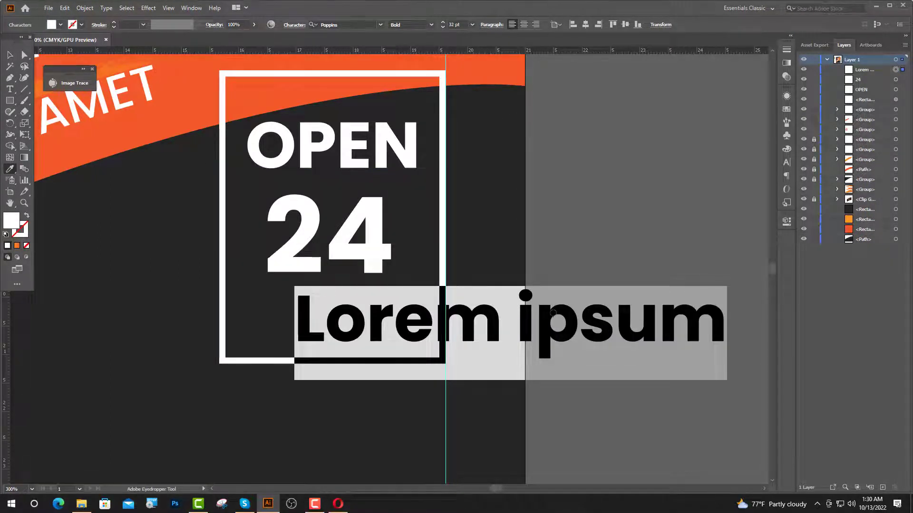
pyautogui.write('HR')
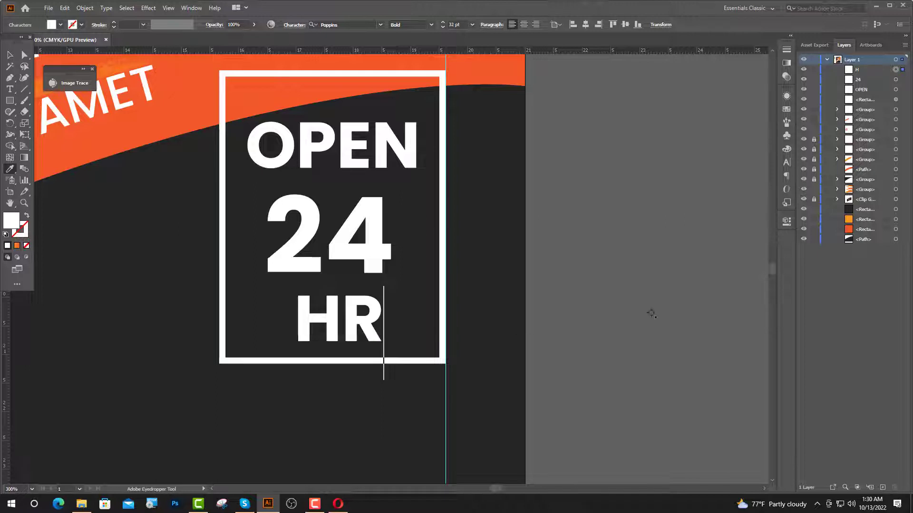
pyautogui.click(10, 54)
pyautogui.click(664, 247)
# Nudge the HR text upwards so it sits closer beneath 24
pyautogui.click(375, 323)
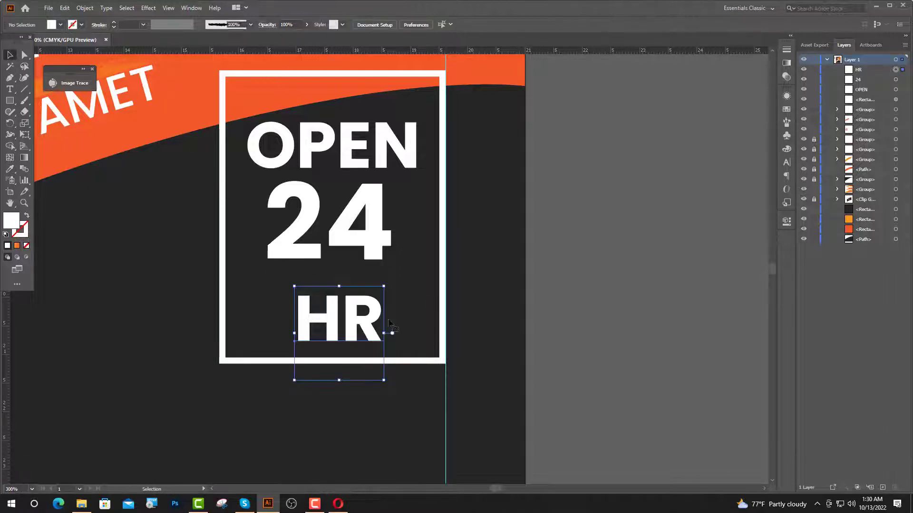
pyautogui.press('Up')
pyautogui.press('Up')
pyautogui.press('Up')
pyautogui.press('Up')
pyautogui.press('Up')
pyautogui.press('Up')
pyautogui.press('Up')
pyautogui.press('Up')
pyautogui.press('Up')
pyautogui.press('Up')
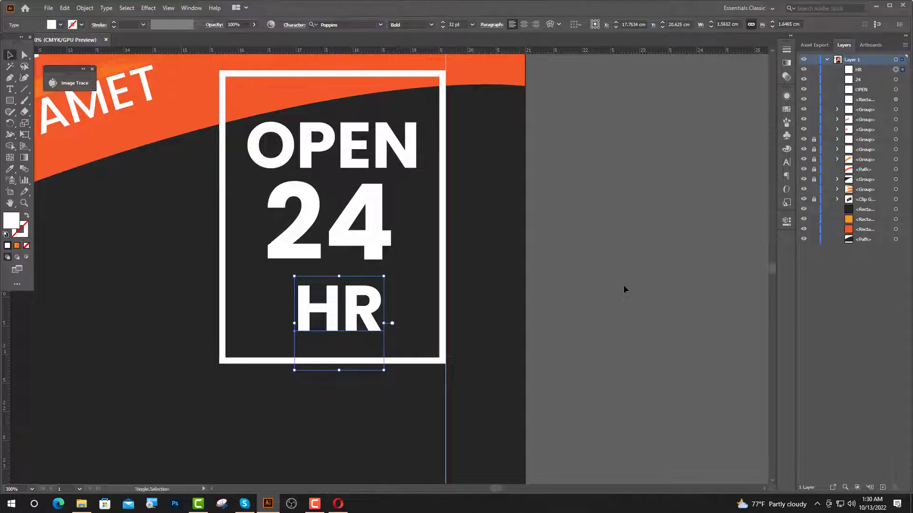
# Align the OPEN, 24 and HR texts to each other by their horizontal centres
pyautogui.keyDown('shift'); pyautogui.click(360, 174); pyautogui.keyUp('shift')
pyautogui.keyDown('shift'); pyautogui.click(356, 152); pyautogui.keyUp('shift')
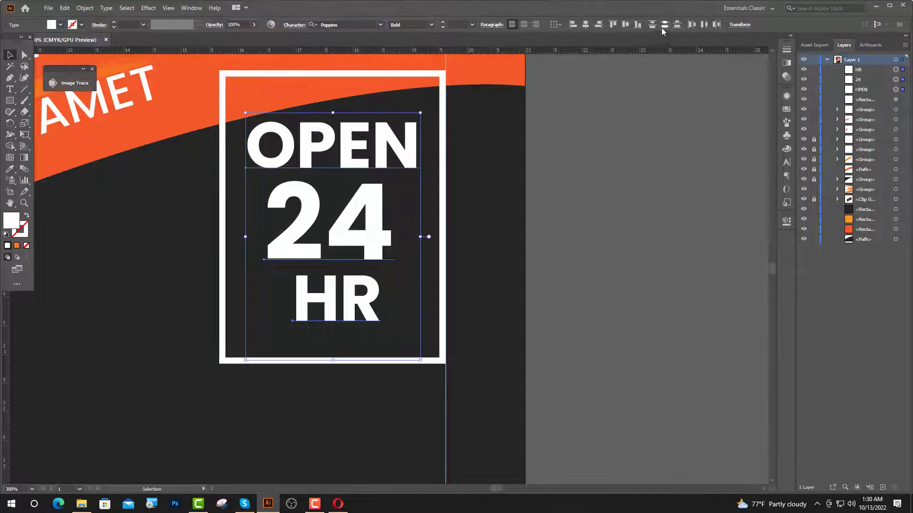
pyautogui.click(587, 25)
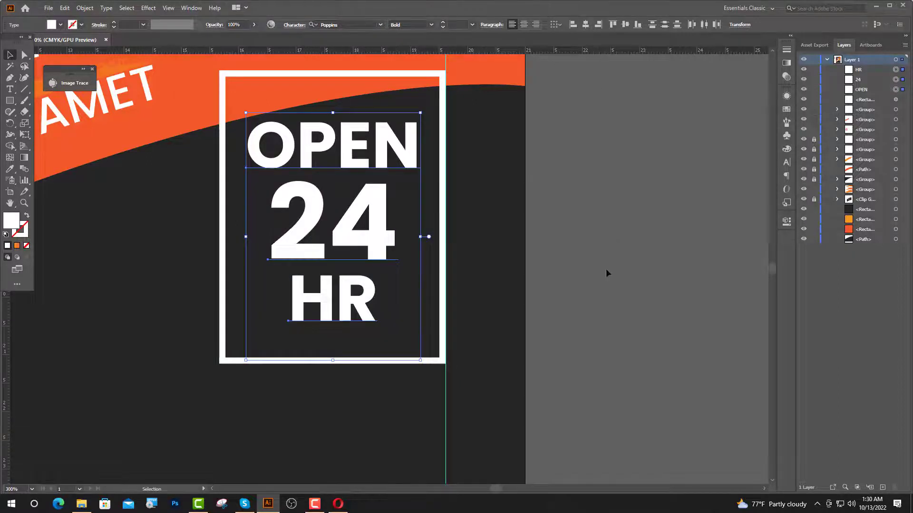
# Group the OPEN, 24 and HR texts and position the group in the middle of the white frame
pyautogui.rightClick(364, 240)
pyautogui.click(404, 320)
pyautogui.moveTo(356, 251); pyautogui.dragTo(356, 246)
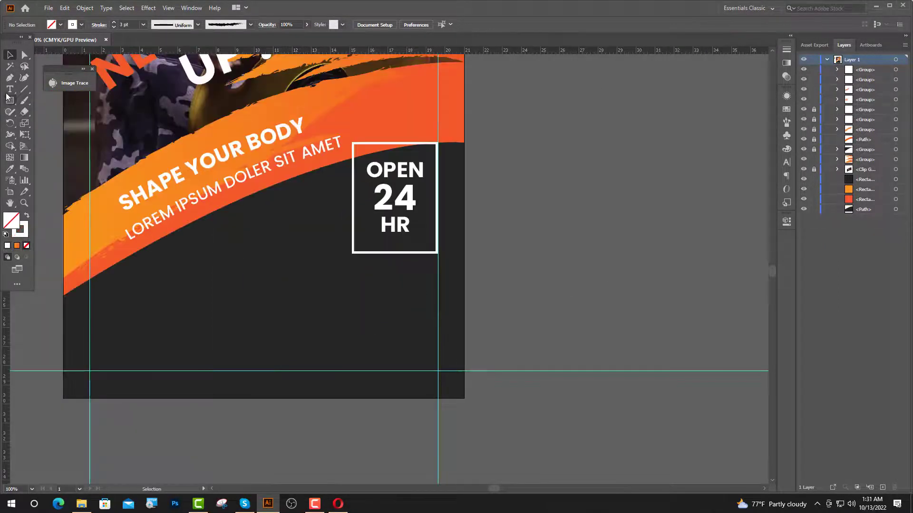
# Add the text START TRAINING in Poppins Bold at 32 pt on the dark area and centre it horizontally on the artboard
pyautogui.click(9, 88)
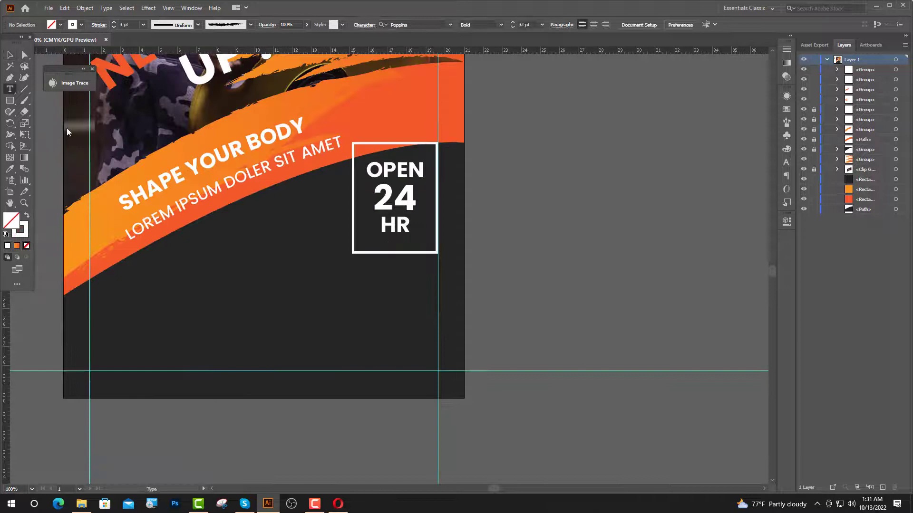
pyautogui.click(216, 272)
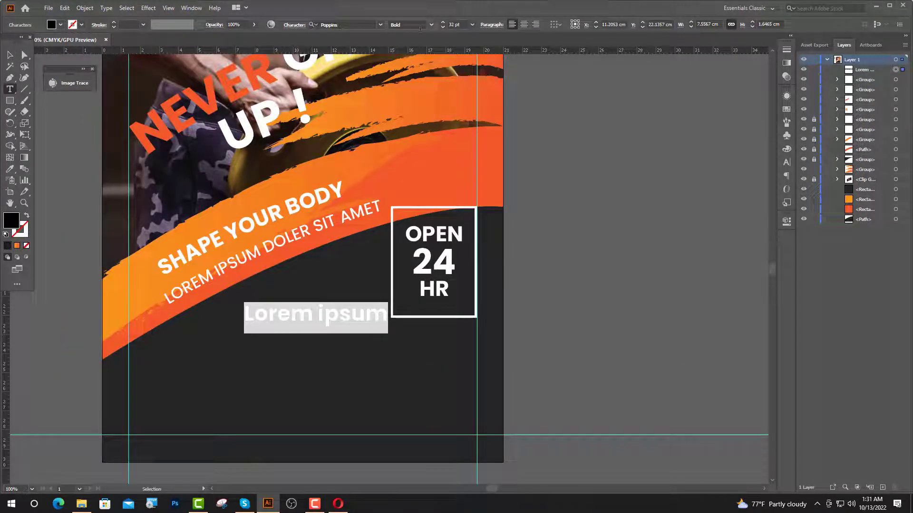
pyautogui.write('START')
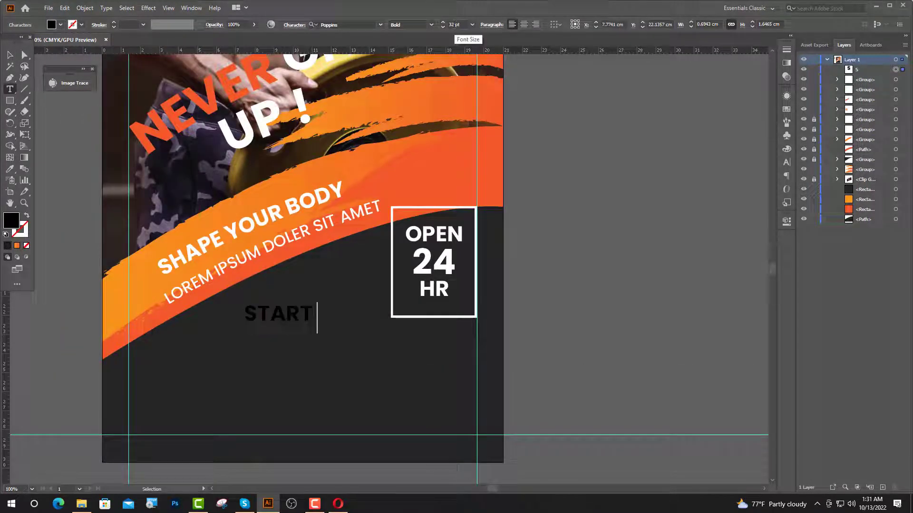
pyautogui.write(' TRAINI')
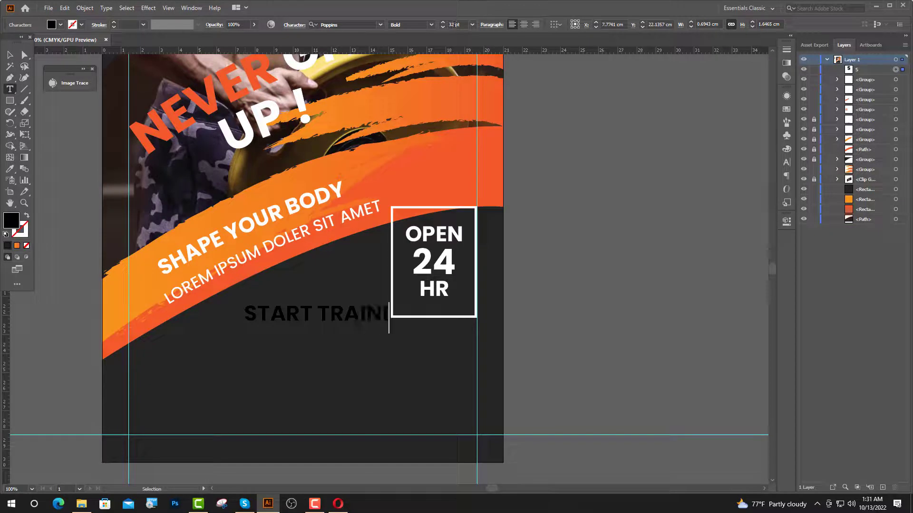
pyautogui.write('NG')
pyautogui.press('Escape')
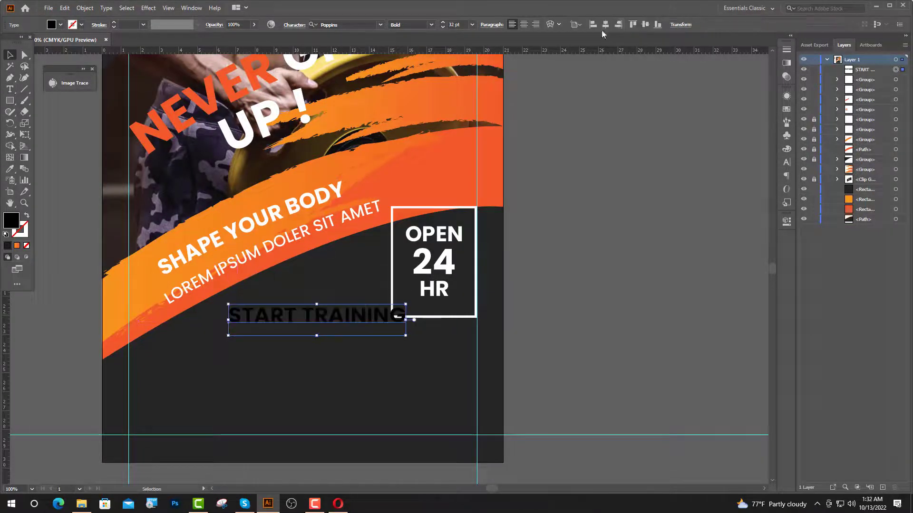
pyautogui.click(605, 26)
pyautogui.click(625, 172)
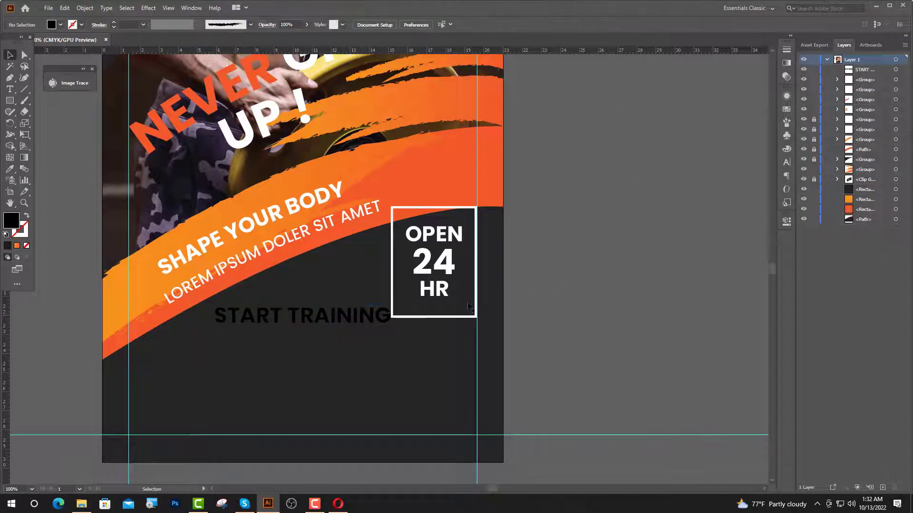
# Ungroup the opening-hours block and make its white frame slightly smaller around the text
pyautogui.click(373, 318)
pyautogui.click(426, 208)
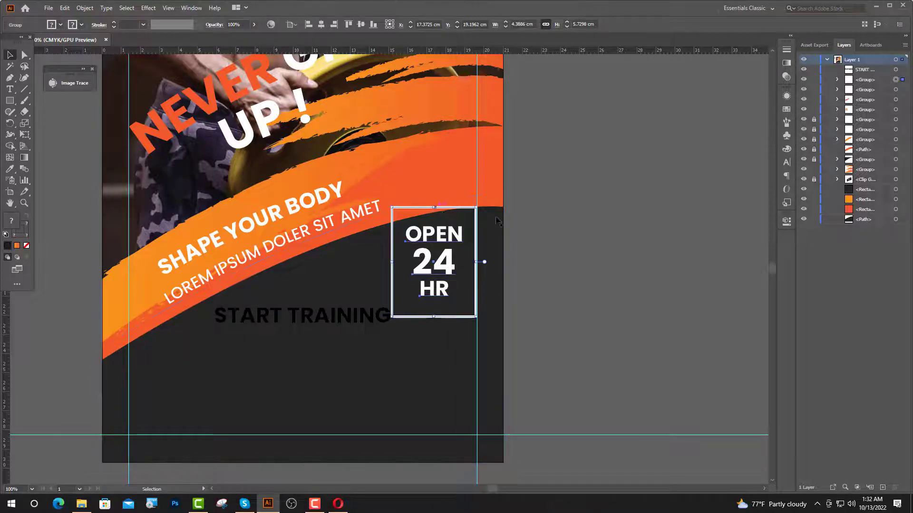
pyautogui.rightClick(438, 255)
pyautogui.click(465, 330)
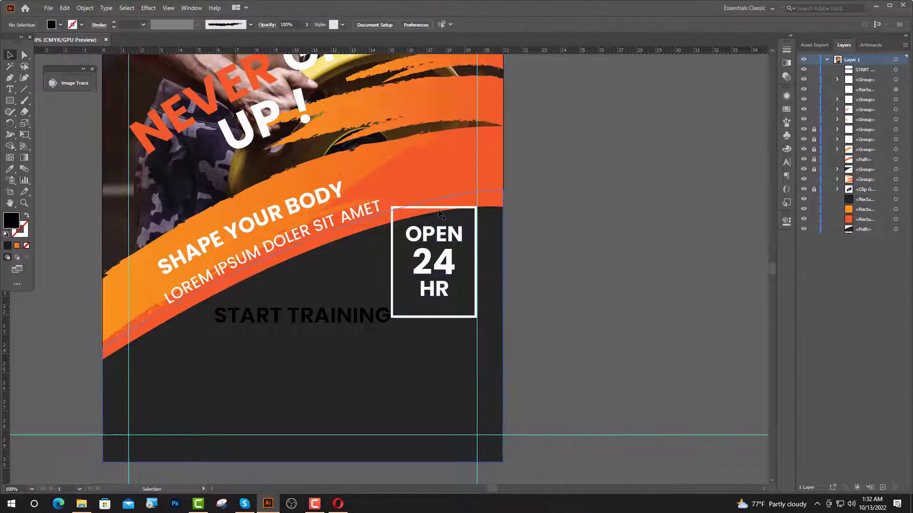
pyautogui.click(437, 208)
pyautogui.moveTo(434, 208); pyautogui.dragTo(449, 214)
pyautogui.click(564, 219)
# Colour the START TRAINING text white
pyautogui.click(321, 336)
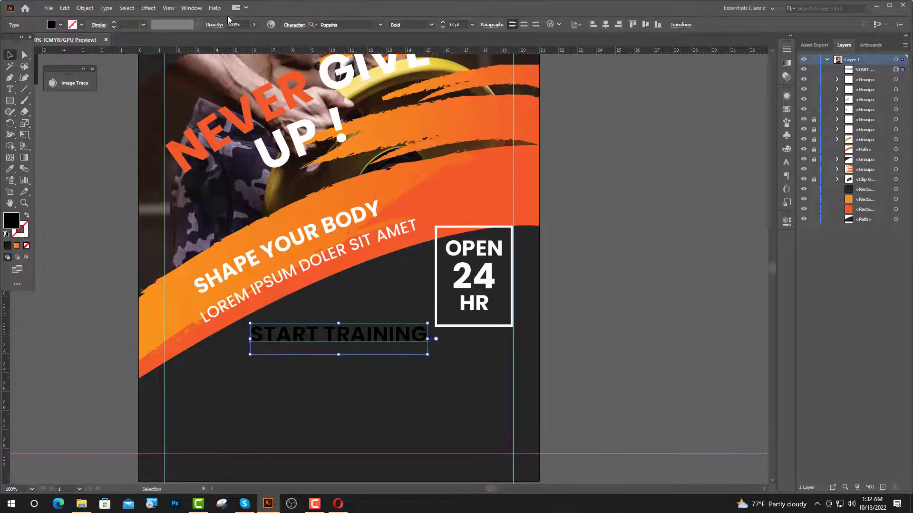
pyautogui.click(60, 25)
pyautogui.click(23, 45)
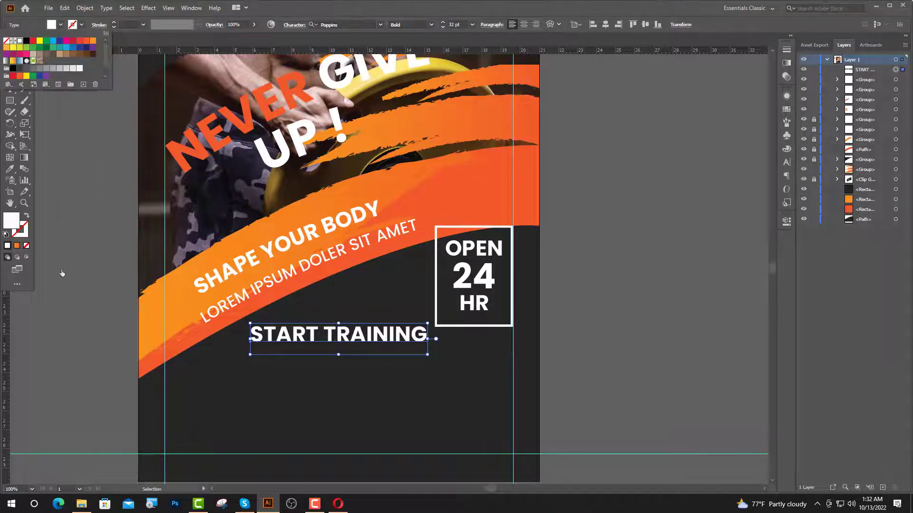
pyautogui.click(568, 361)
# Recolour the START TRAINING text with the light orange sampled from the palette square beside the artboard
pyautogui.scroll(-2, 546, 318)
pyautogui.click(381, 288)
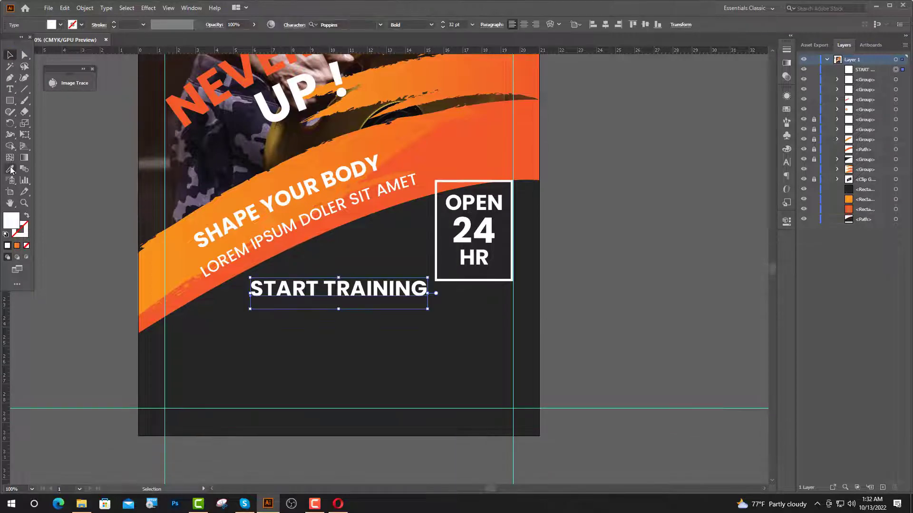
pyautogui.press('i')
pyautogui.scroll(-1, 320, 209)
pyautogui.scroll(2, 320, 209)
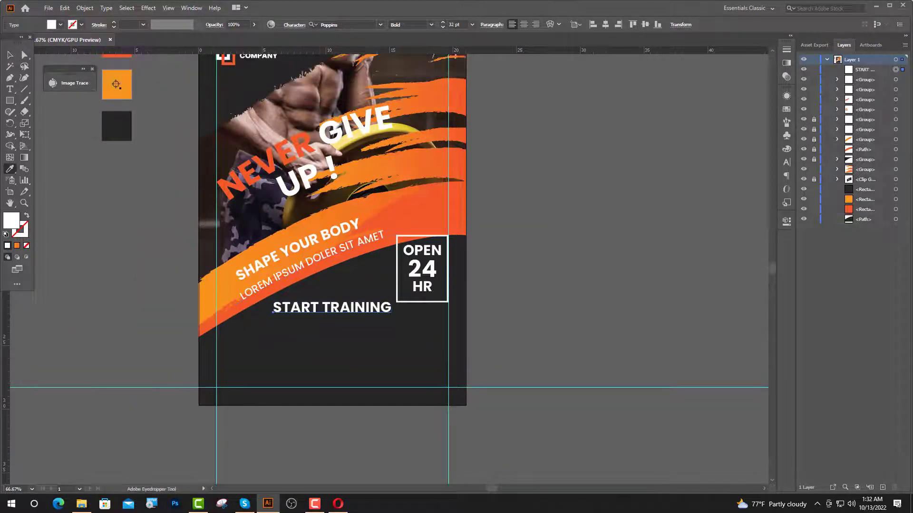
pyautogui.click(116, 85)
# Draw a light orange rounded rectangle about 2.6 cm wide and 0.9 cm high below and left of START TRAINING
pyautogui.moveTo(8, 100); pyautogui.dragTo(40, 113)
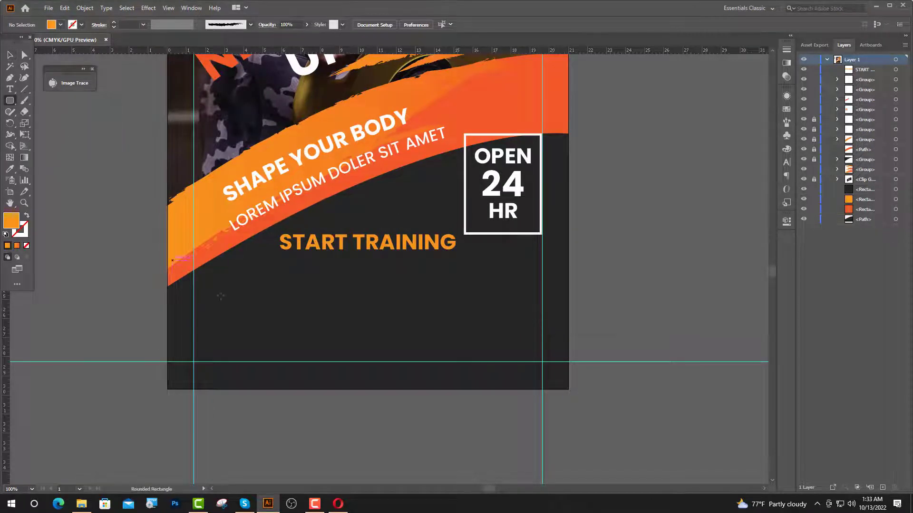
pyautogui.moveTo(227, 290)
pyautogui.mouseDown()
pyautogui.moveTo(277, 307)
pyautogui.moveTo(251, 278)
pyautogui.mouseUp()
pyautogui.click(9, 56)
pyautogui.scroll(3, 255, 303)
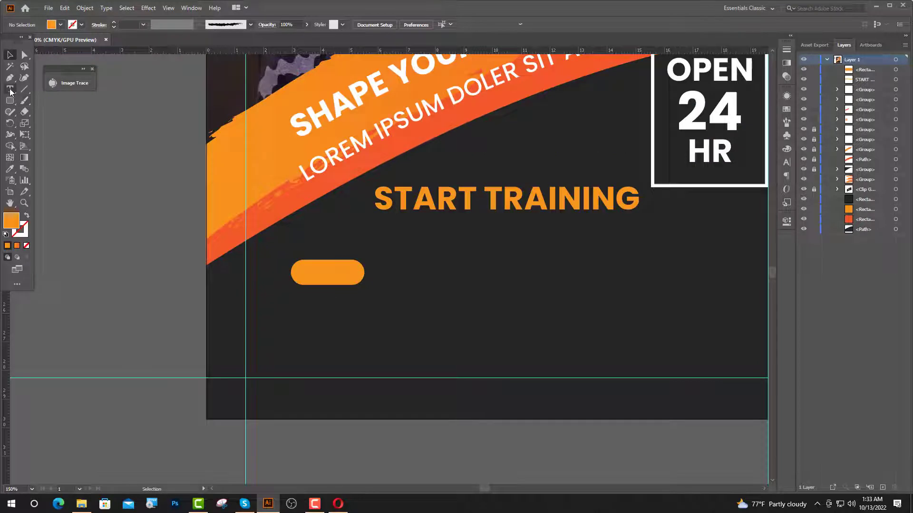
# Add the text SET A in Poppins Bold at 16 pt and place it in white on the orange rounded rectangle
pyautogui.click(10, 89)
pyautogui.click(394, 282)
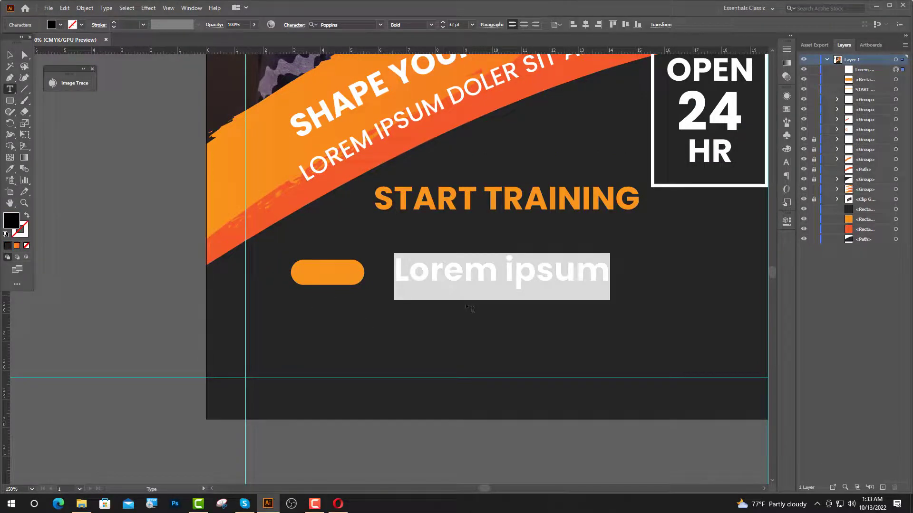
pyautogui.click(454, 24)
pyautogui.write('16')
pyautogui.press('Return')
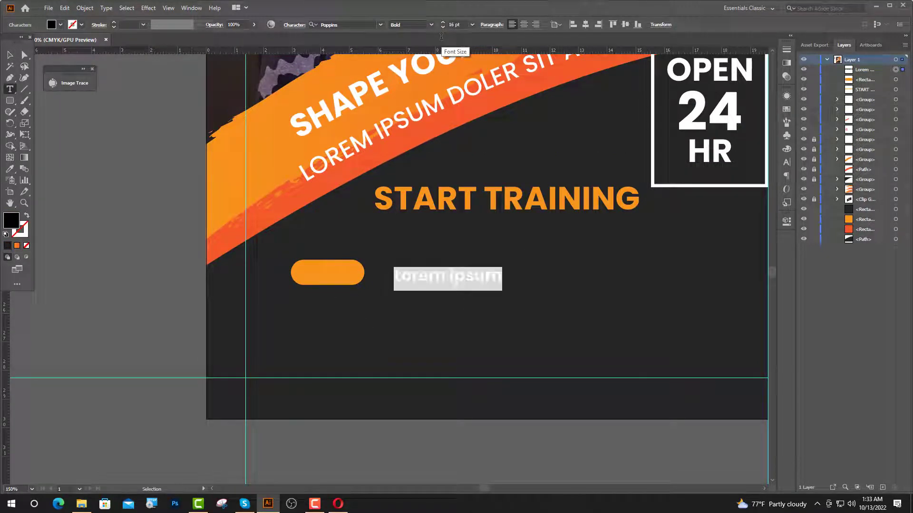
pyautogui.write('SB')
pyautogui.press('Escape')
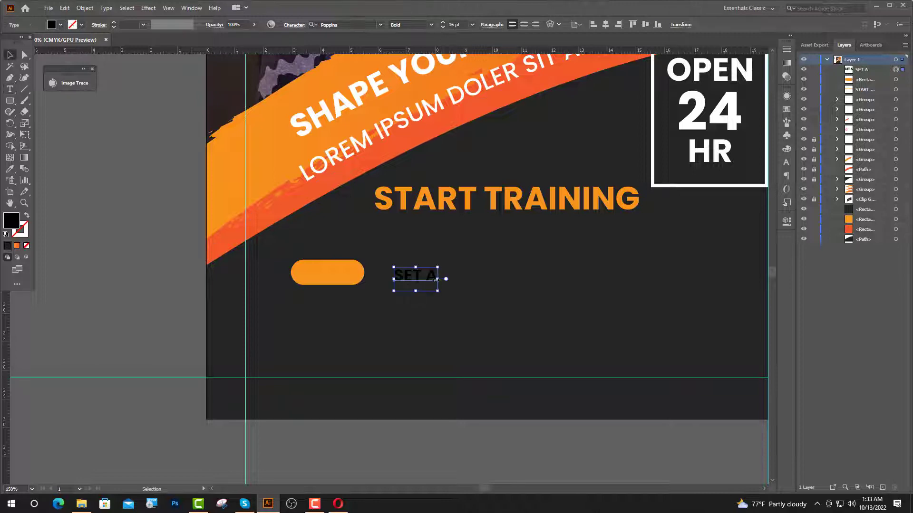
pyautogui.moveTo(428, 277); pyautogui.dragTo(342, 278)
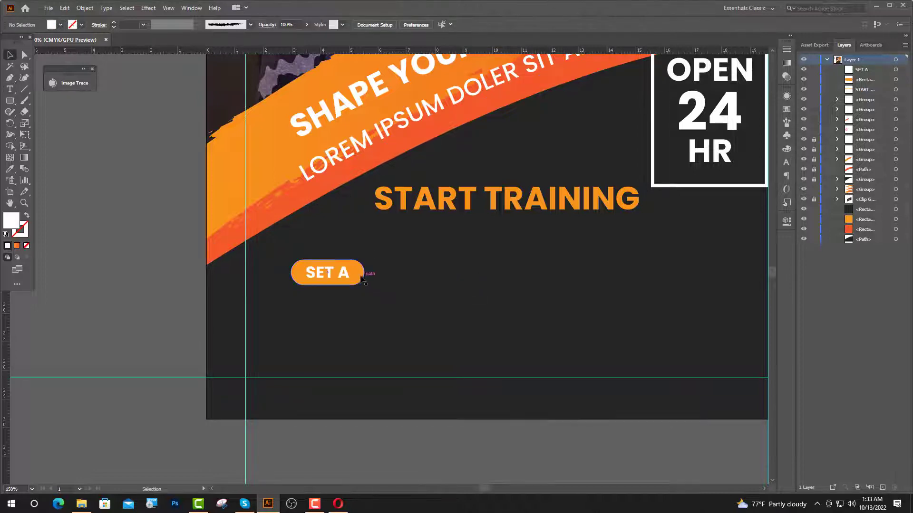
# Recolour the rounded rectangle behind SET A with the red-orange sampled from the NEVER headline text
pyautogui.click(359, 273)
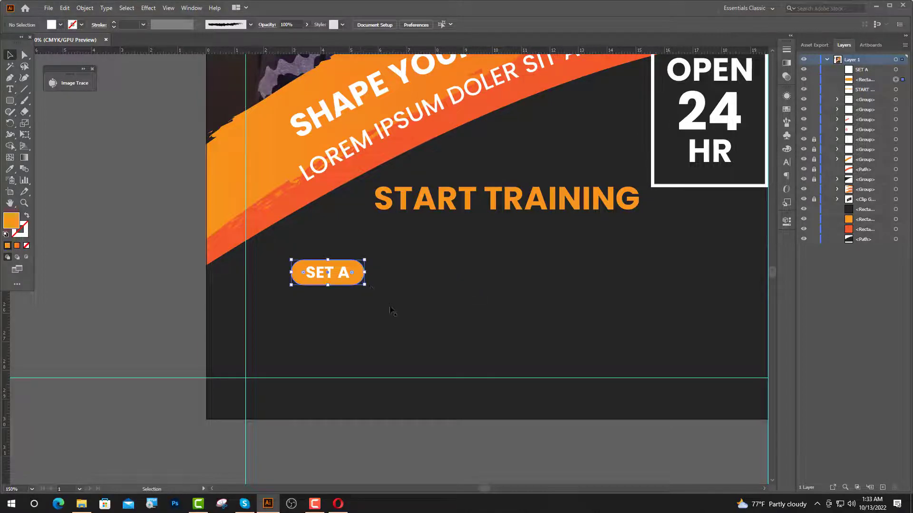
pyautogui.scroll(-2, 382, 290)
pyautogui.press('v')
pyautogui.click(10, 170)
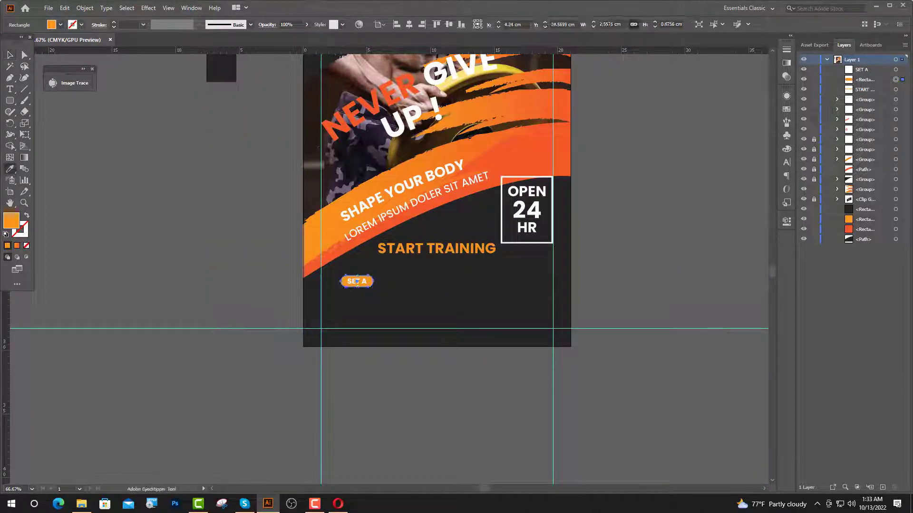
pyautogui.click(336, 136)
pyautogui.press('v')
pyautogui.hotkey('ctrl', 'shift', 'a')
# Group the SET A text with its rounded rectangle
pyautogui.scroll(2, 364, 276)
pyautogui.scroll(1, 363, 279)
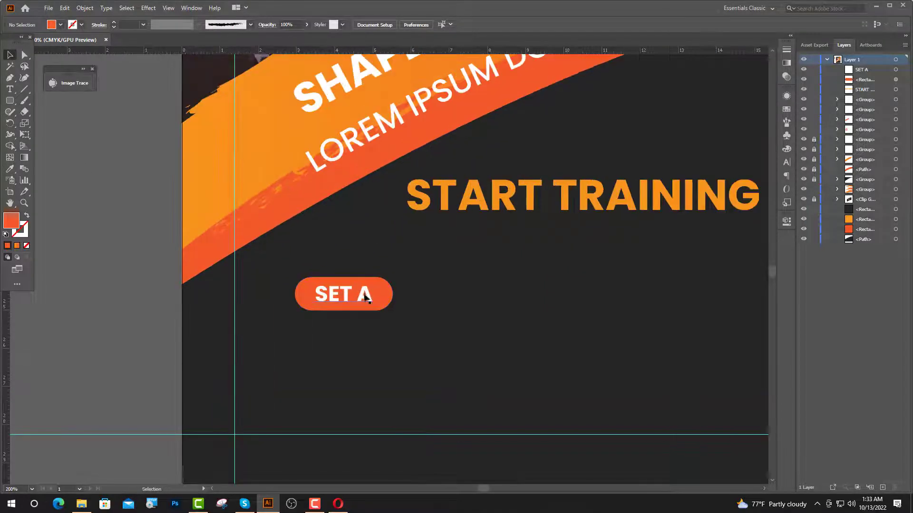
pyautogui.click(367, 294)
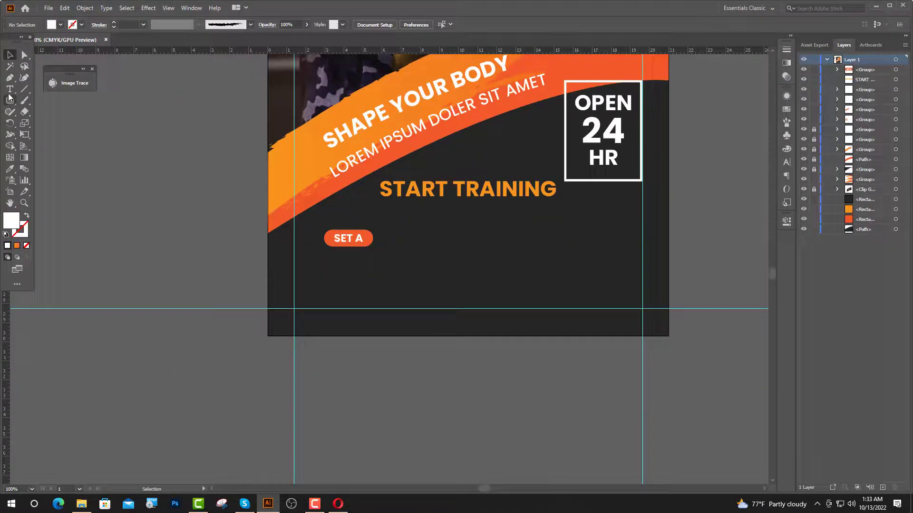
# Add a placeholder text object just below the SET A label in Lato Regular at 10 pt
pyautogui.click(10, 89)
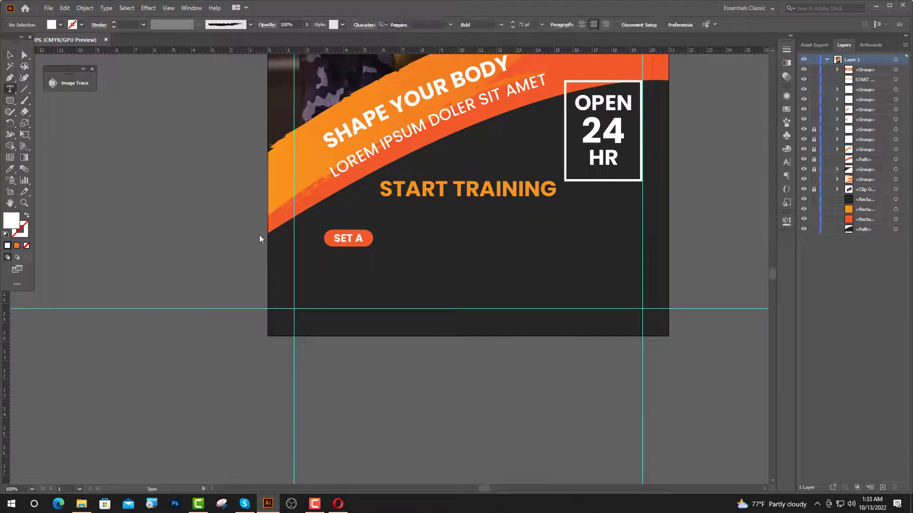
pyautogui.click(310, 261)
pyautogui.click(443, 25)
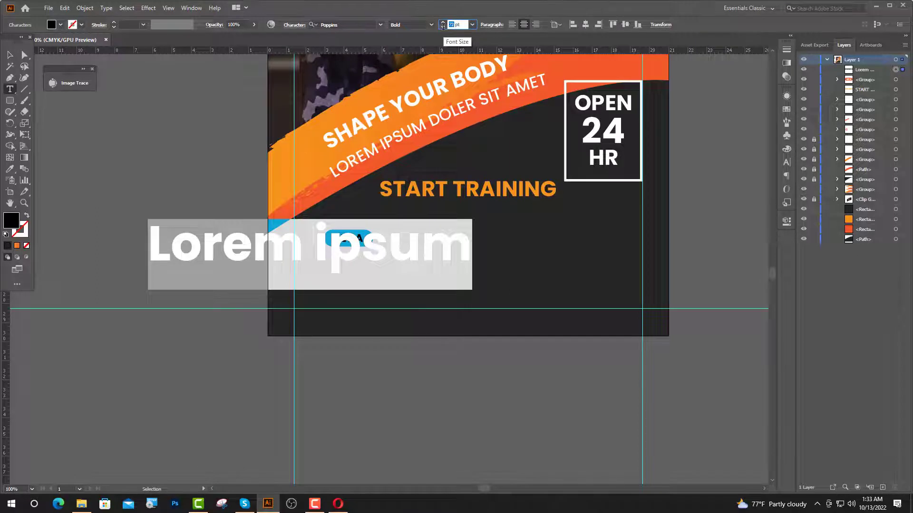
pyautogui.write('10')
pyautogui.press('Return')
pyautogui.click(362, 23)
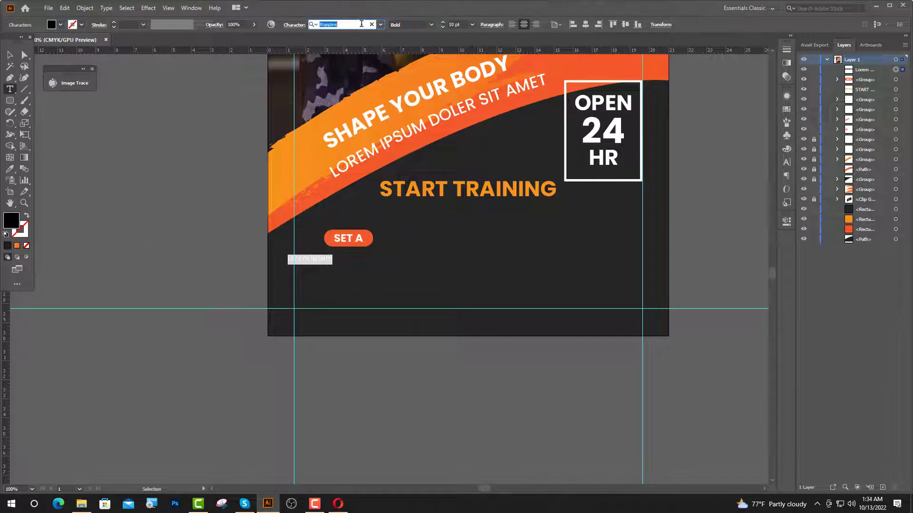
pyautogui.write('LA')
pyautogui.click(351, 133)
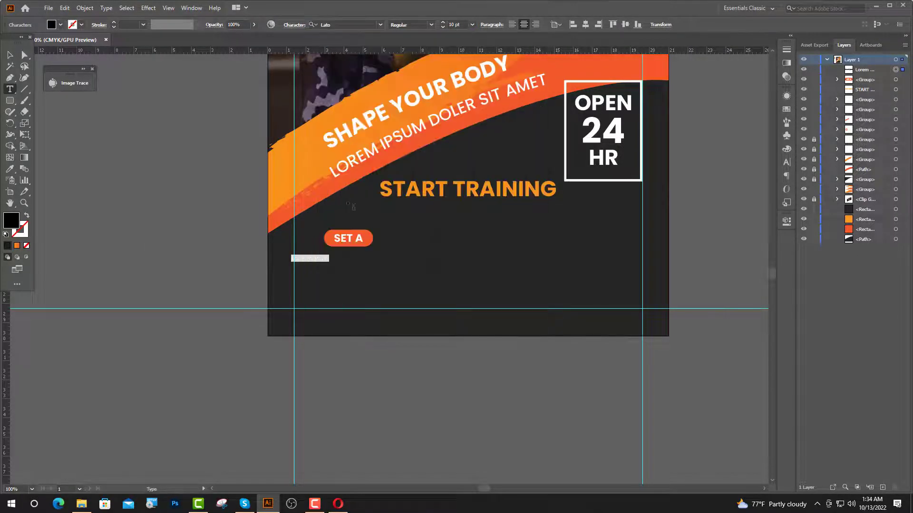
# Copy the opening sentence of "Why do we use it?" from lipsum.com in the browser and paste it over the placeholder text in Illustrator
pyautogui.hotkey('alt', 'Tab')
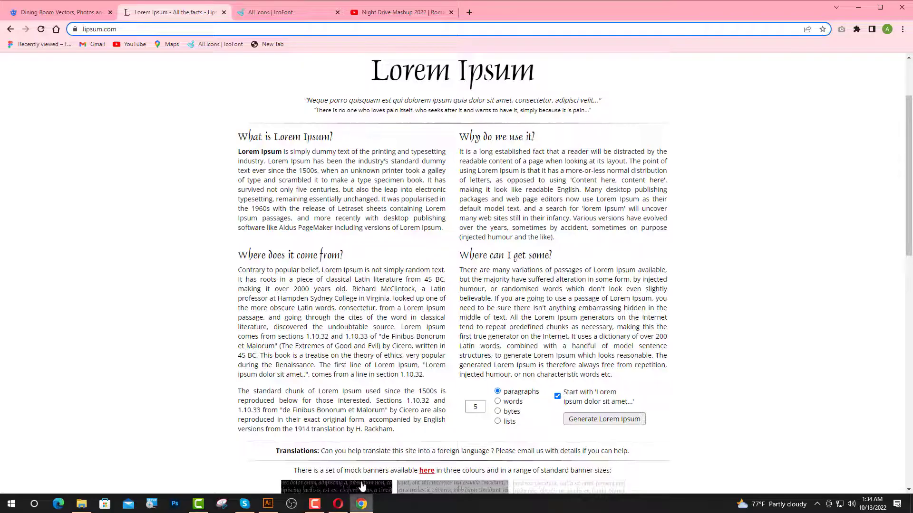
pyautogui.moveTo(628, 162); pyautogui.dragTo(466, 154)
pyautogui.hotkey('ctrl', 'c')
pyautogui.click(267, 504)
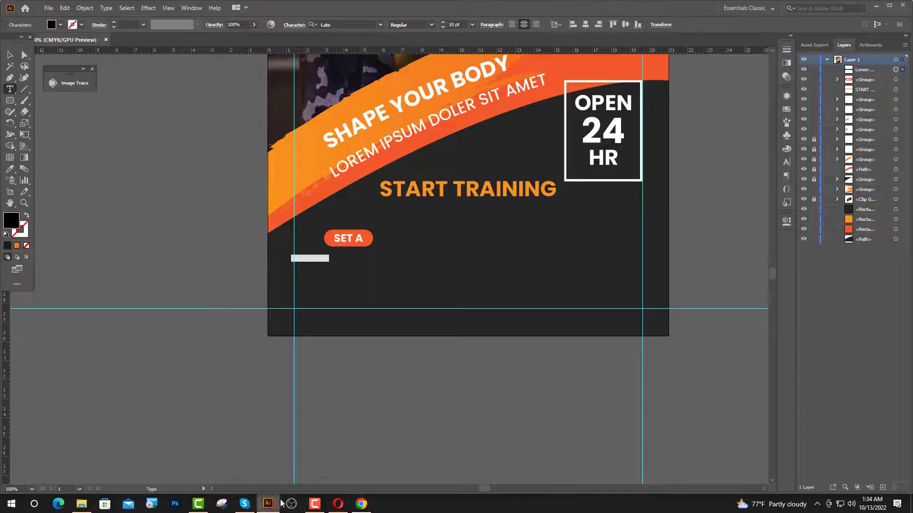
pyautogui.hotkey('ctrl', 'v')
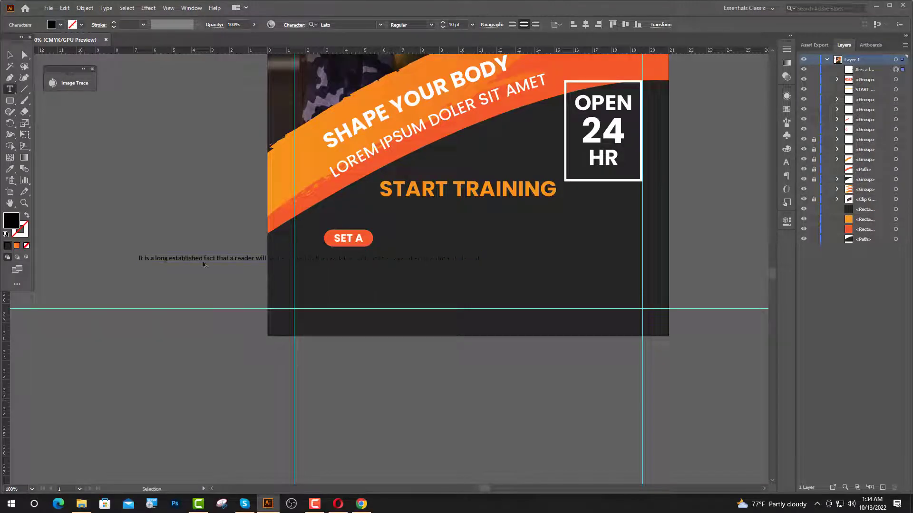
# Break the pasted sentence into four short lines, ending them after "that", "by", "page" and "layout."
pyautogui.scroll(1, 205, 265)
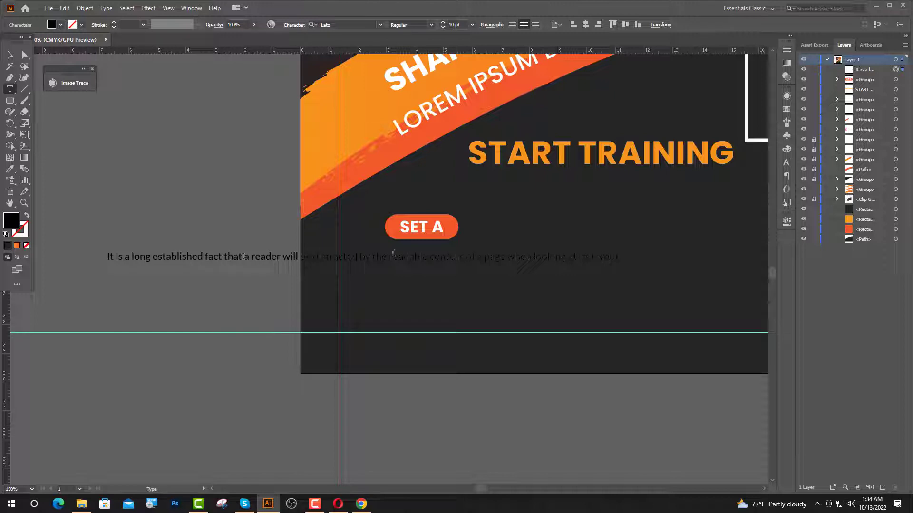
pyautogui.press('Return')
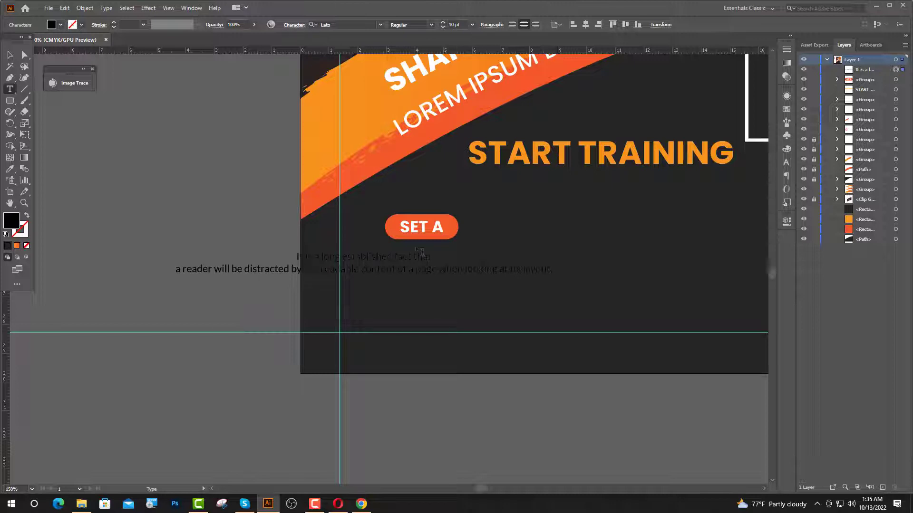
pyautogui.press('Return')
pyautogui.hotkey('ctrl', '=')
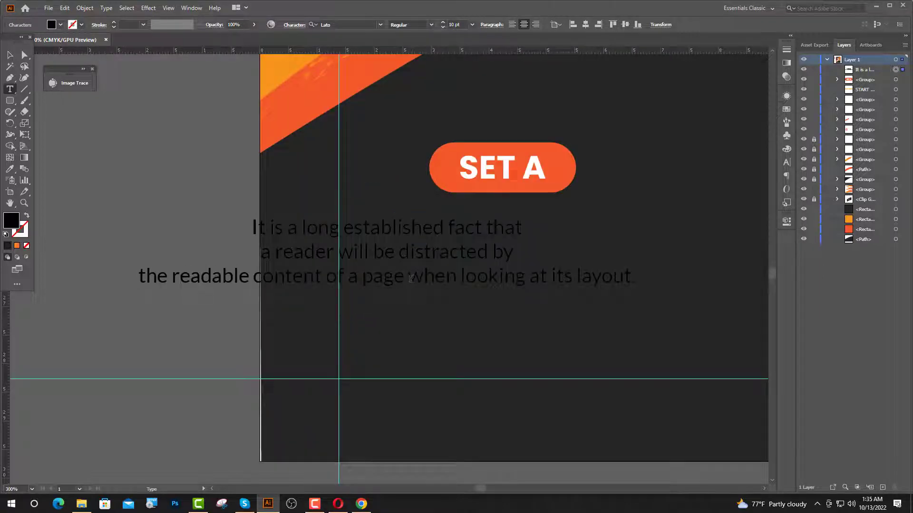
pyautogui.click(410, 275)
pyautogui.press('Return')
pyautogui.press('Escape')
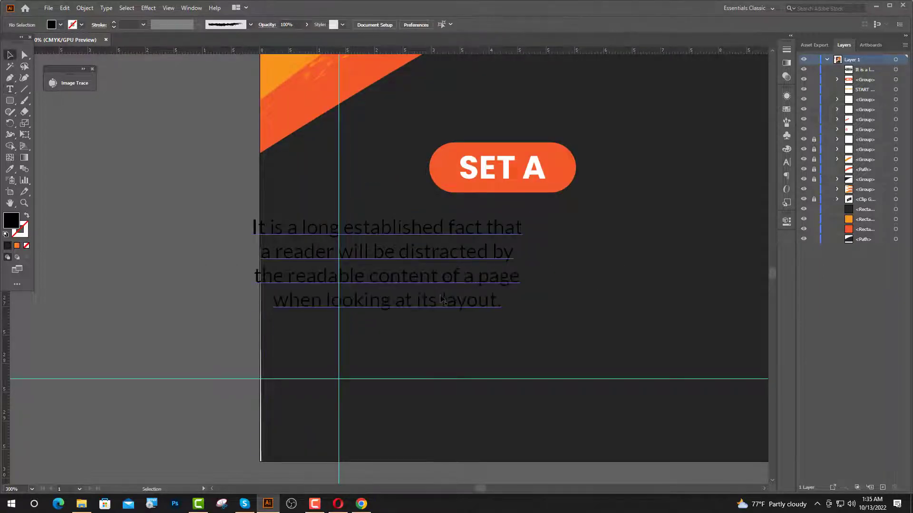
# Move the four-line paragraph beneath the SET A label and colour it light grey D3D3D3
pyautogui.moveTo(461, 308); pyautogui.dragTo(572, 313)
pyautogui.hotkey('ctrl', '-')
pyautogui.hotkey('ctrl', '-')
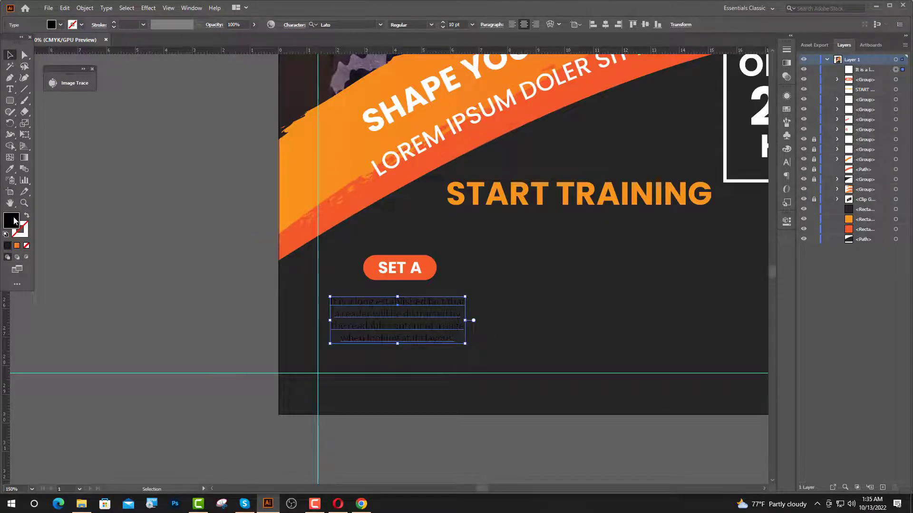
pyautogui.doubleClick(13, 219)
pyautogui.moveTo(522, 351); pyautogui.dragTo(496, 262)
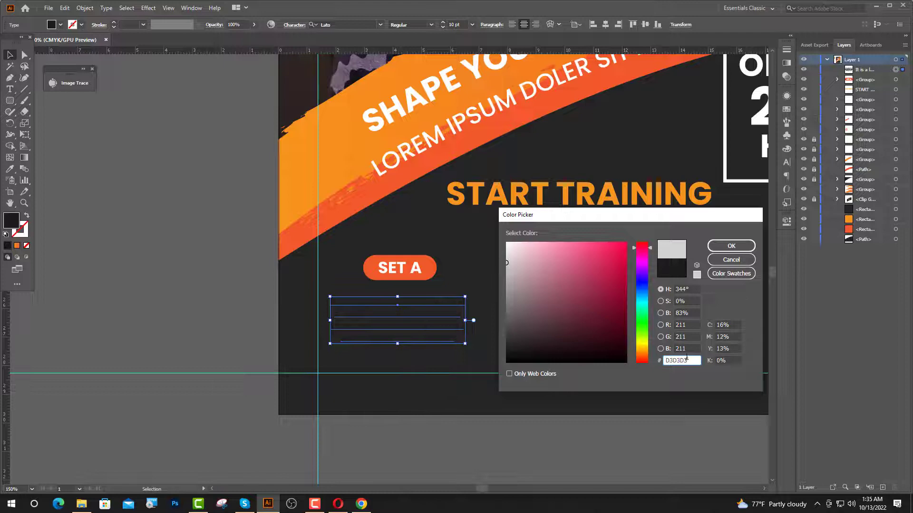
pyautogui.click(731, 246)
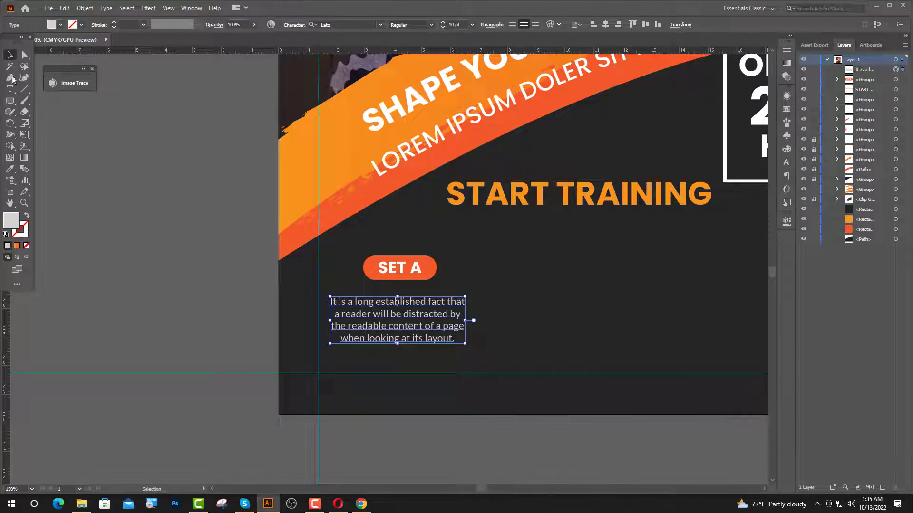
# Centre the paragraph horizontally with the SET A label and shift it down to leave a gap between them
pyautogui.keyDown('shift'); pyautogui.click(399, 269); pyautogui.keyUp('shift')
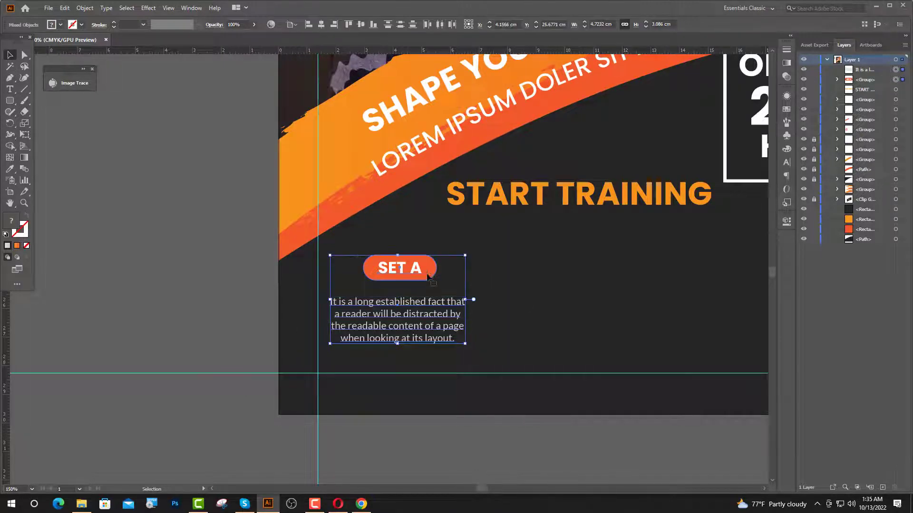
pyautogui.click(321, 24)
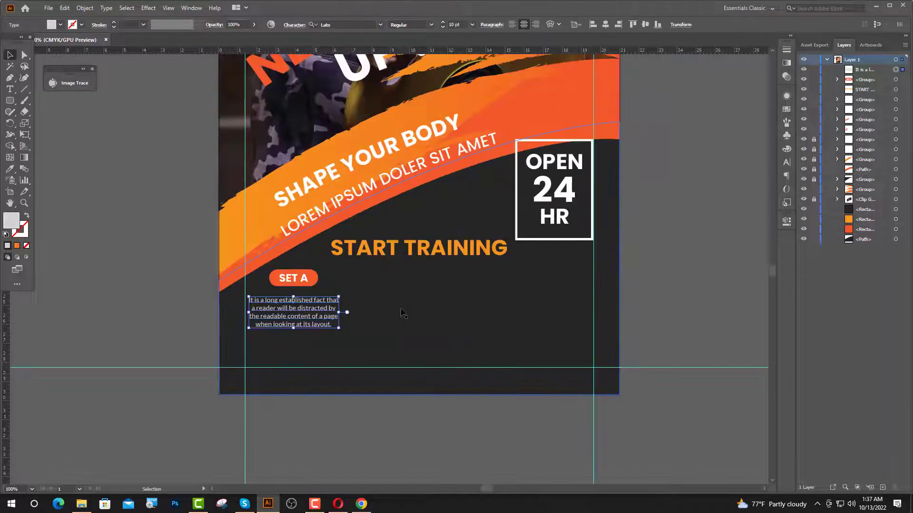
pyautogui.hotkey('shift', 'Down')
pyautogui.hotkey('shift', 'Down')
pyautogui.hotkey('shift', 'Down')
pyautogui.hotkey('shift', 'Down')
pyautogui.hotkey('shift', 'Down')
pyautogui.hotkey('shift', 'Down')
pyautogui.hotkey('shift', 'Down')
pyautogui.hotkey('ctrl', 'shift', 'a')
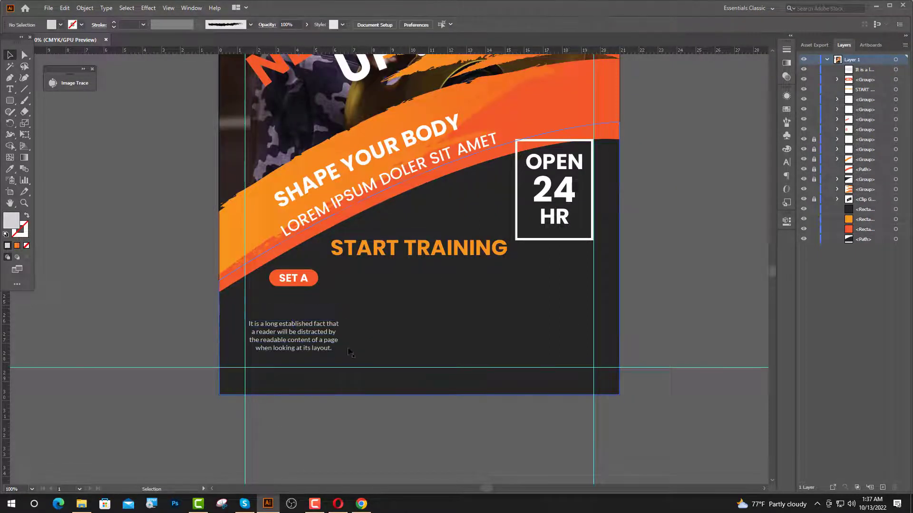
# Add a Lorem ipsum heading in Lato Black at 12 pt between the SET A label and the paragraph
pyautogui.scroll(1, 274, 323)
pyautogui.press('t')
pyautogui.click(263, 337)
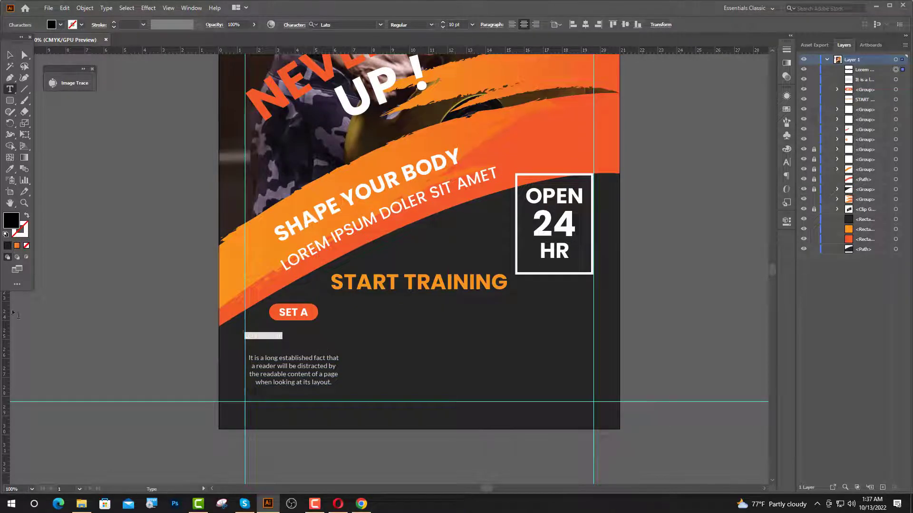
pyautogui.press('Escape')
pyautogui.click(454, 25)
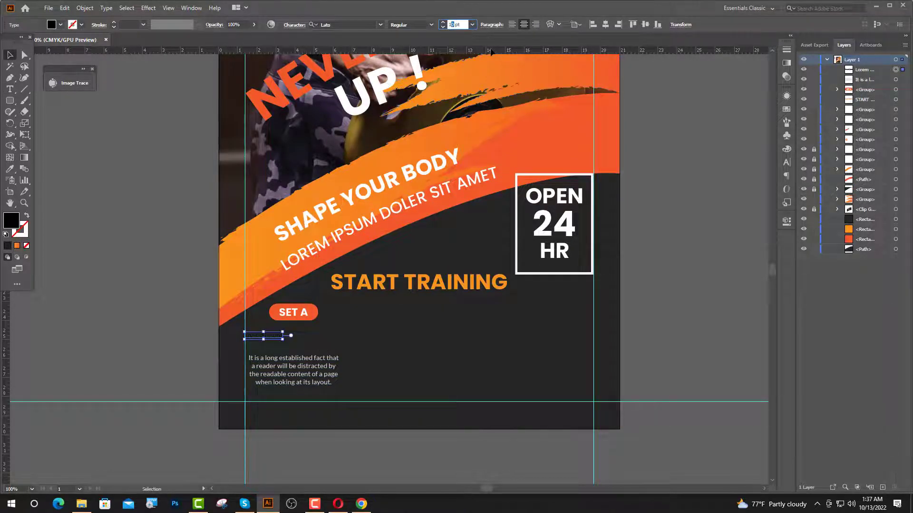
pyautogui.press('Return')
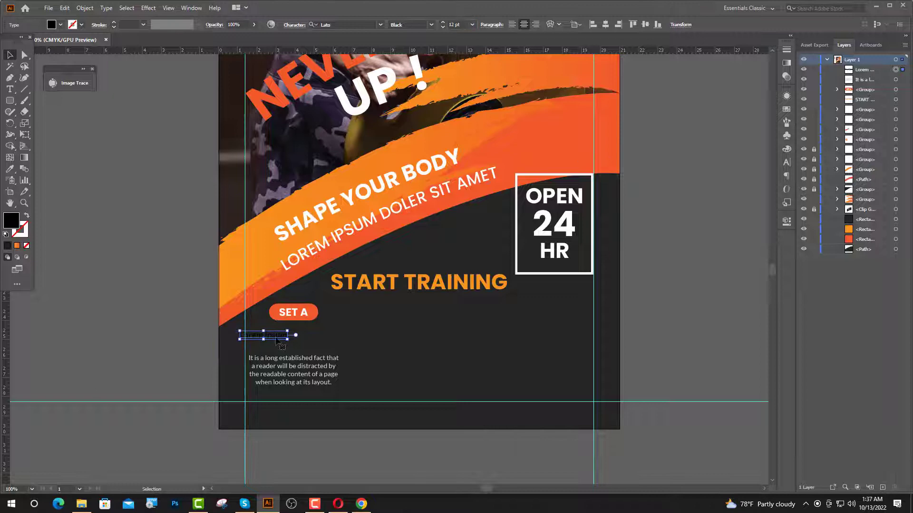
pyautogui.moveTo(281, 338); pyautogui.dragTo(304, 345)
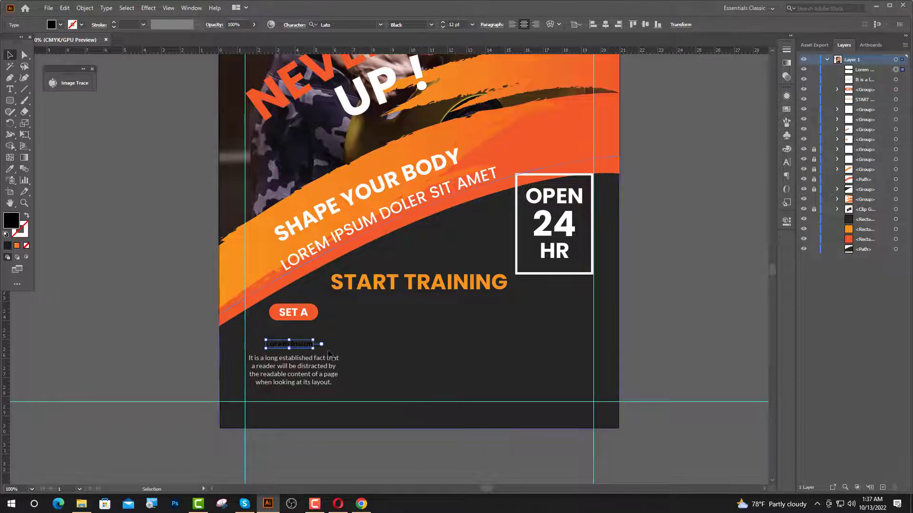
# Apply the SET A text's white Poppins Bold style to the Lorem ipsum heading and set its size to 14 pt
pyautogui.hotkey('ctrl', '+')
pyautogui.hotkey('ctrl', '+')
pyautogui.hotkey('ctrl', '+')
pyautogui.click(9, 168)
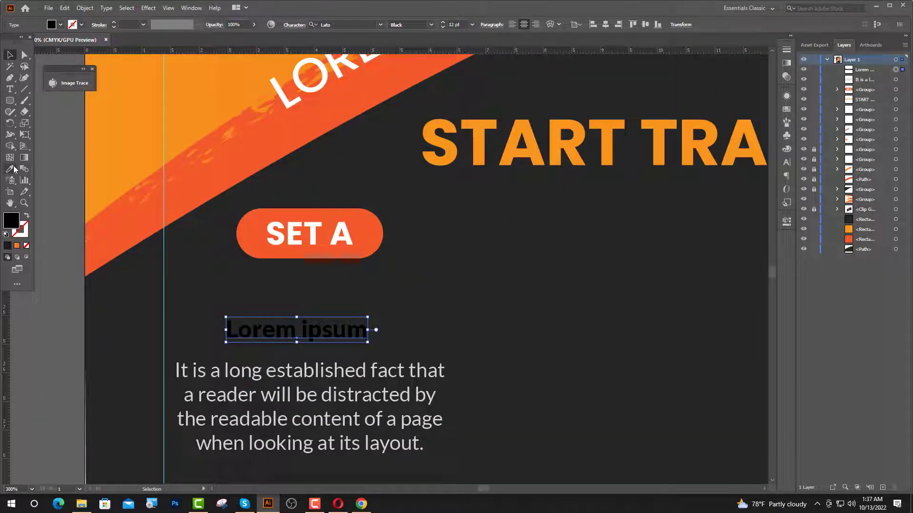
pyautogui.click(292, 235)
pyautogui.press('v')
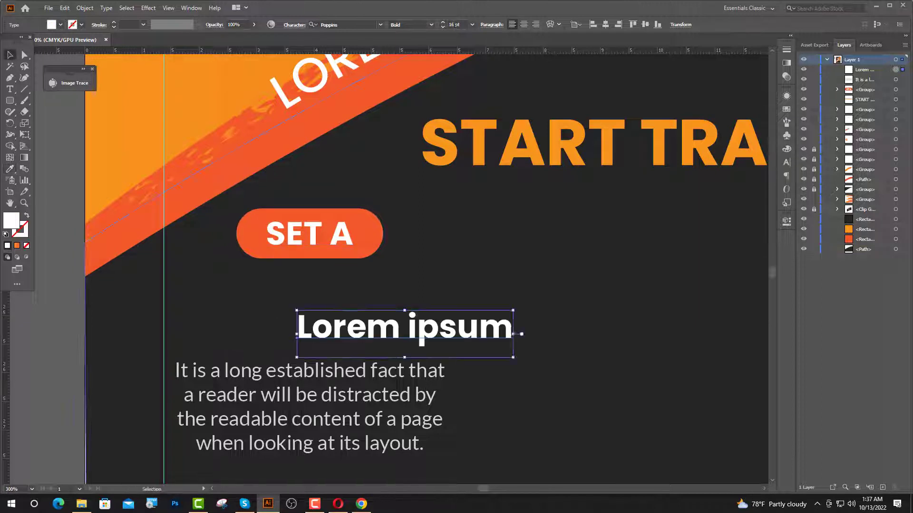
pyautogui.click(454, 25)
pyautogui.press('Return')
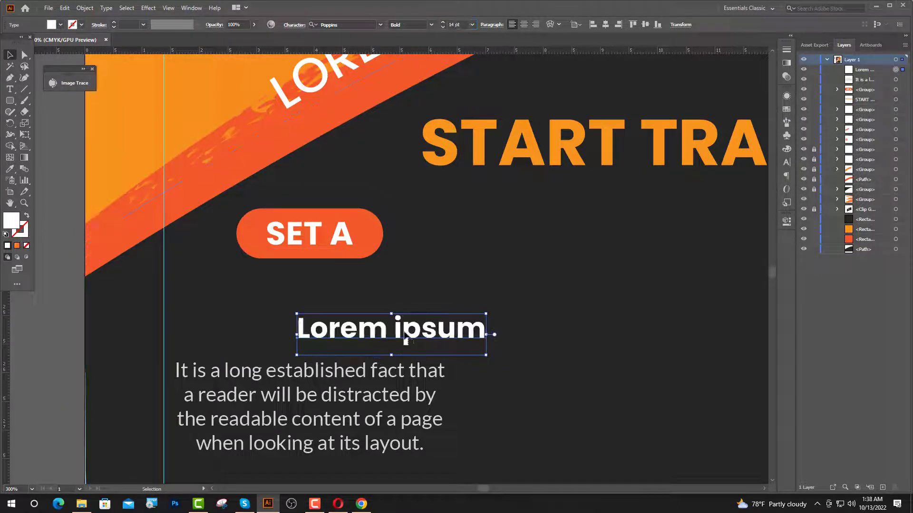
# Move the Lorem ipsum heading above the paragraph and centre it horizontally with the paragraph and the SET A label
pyautogui.moveTo(402, 333); pyautogui.dragTo(332, 321)
pyautogui.hotkey('ctrl', '-')
pyautogui.hotkey('ctrl', '-')
pyautogui.click(369, 296)
pyautogui.keyDown('shift'); pyautogui.click(372, 259); pyautogui.keyUp('shift')
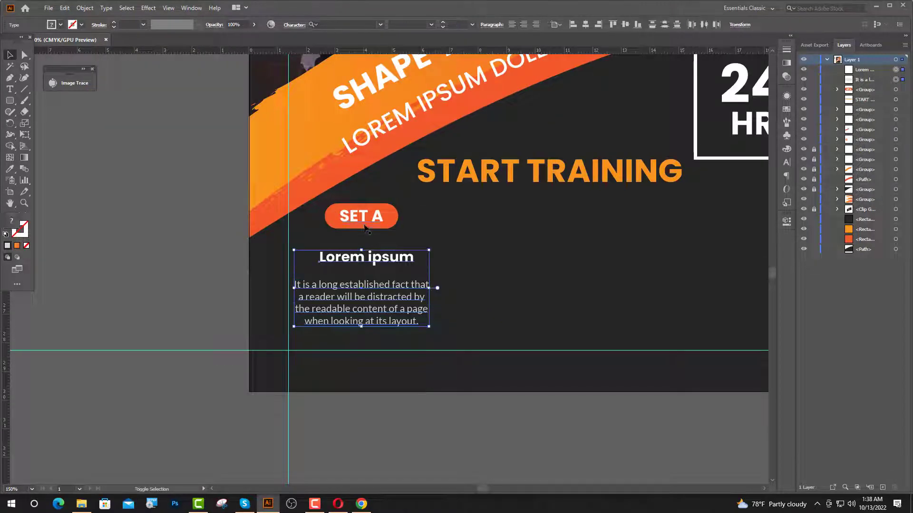
pyautogui.keyDown('shift'); pyautogui.click(367, 219); pyautogui.keyUp('shift')
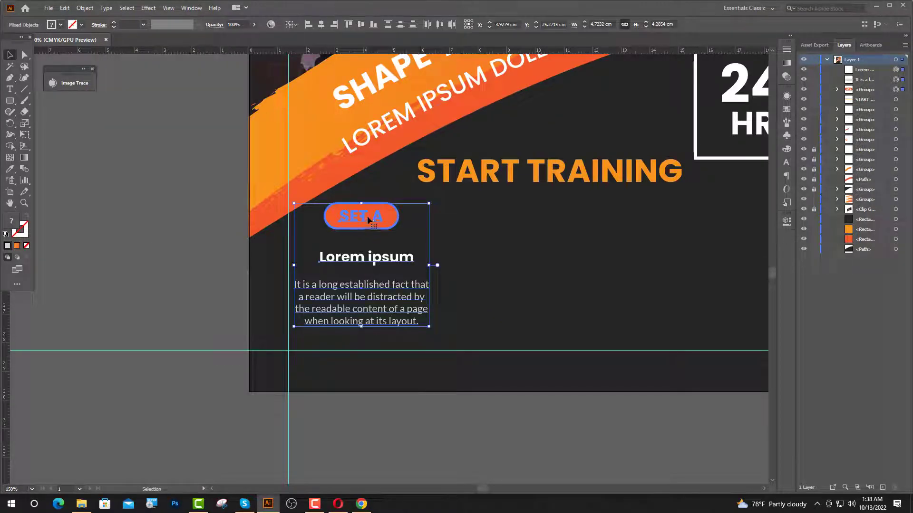
pyautogui.click(321, 24)
# Nudge the Lorem ipsum heading and the paragraph together up to sit closer beneath the SET A label
pyautogui.keyDown('shift'); pyautogui.click(332, 219); pyautogui.keyUp('shift')
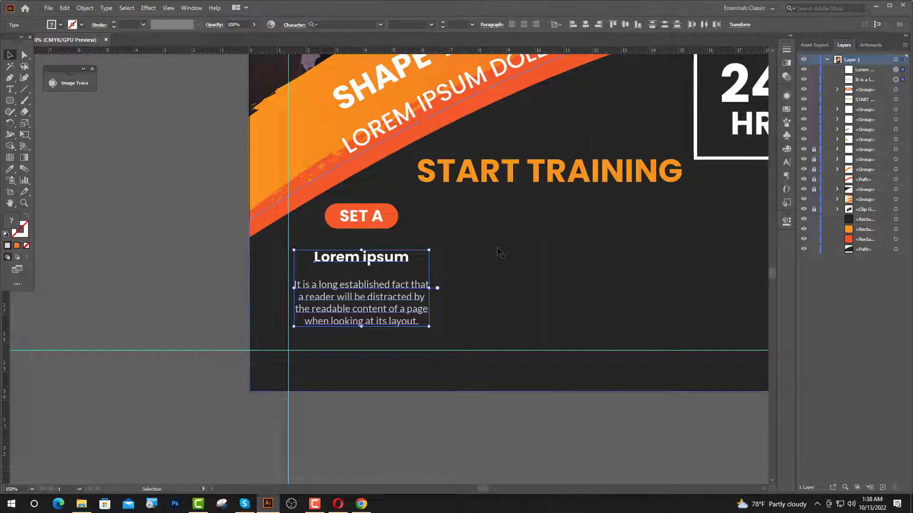
pyautogui.press('Up')
pyautogui.press('Up')
pyautogui.press('Up')
pyautogui.press('Up')
pyautogui.press('Up')
pyautogui.press('Up')
pyautogui.press('Up')
pyautogui.press('Up')
pyautogui.press('Up')
pyautogui.press('Up')
pyautogui.press('Up')
pyautogui.press('Up')
pyautogui.press('Up')
pyautogui.press('Up')
pyautogui.press('Up')
pyautogui.press('Up')
pyautogui.press('Up')
pyautogui.press('Up')
pyautogui.press('Up')
pyautogui.press('Up')
pyautogui.press('Down')
pyautogui.press('Down')
pyautogui.press('Down')
pyautogui.press('Down')
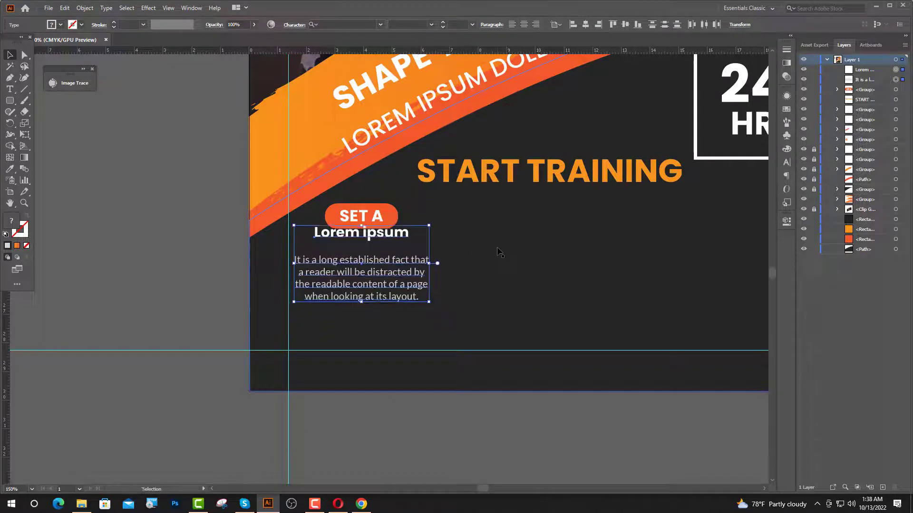
pyautogui.press('Down')
pyautogui.press('Down')
pyautogui.press('Down')
pyautogui.press('Down')
pyautogui.press('Down')
pyautogui.press('Down')
pyautogui.press('Down')
pyautogui.press('Down')
pyautogui.press('Down')
pyautogui.press('Down')
pyautogui.press('Down')
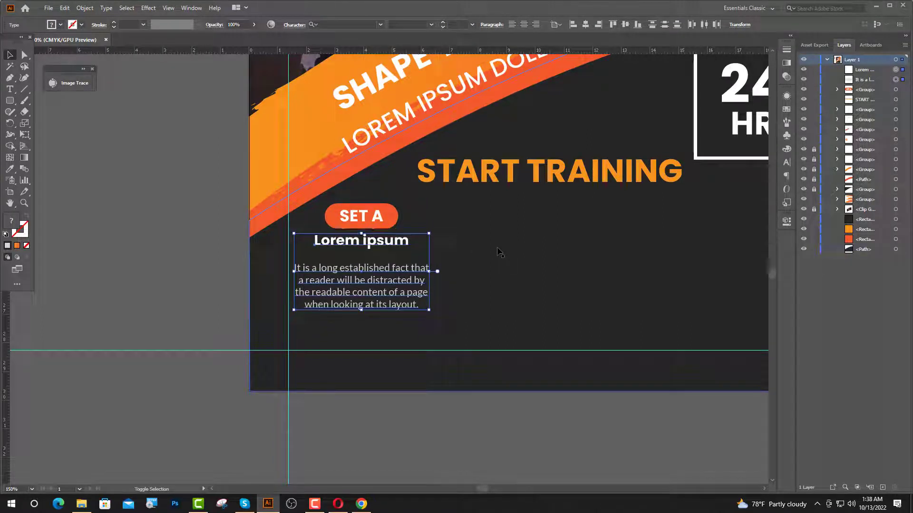
pyautogui.click(482, 313)
# Nudge only the grey paragraph up slightly closer to the Lorem ipsum heading
pyautogui.click(390, 300)
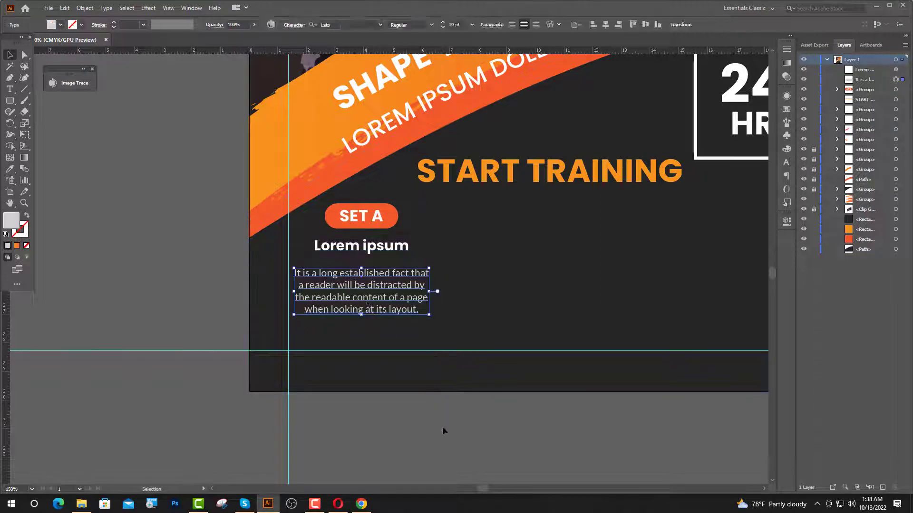
pyautogui.hotkey('shift', 'Up')
pyautogui.press('Up')
pyautogui.press('Up')
pyautogui.press('Up')
pyautogui.press('Up')
pyautogui.press('Up')
pyautogui.press('Up')
pyautogui.press('Up')
pyautogui.press('Up')
pyautogui.press('Up')
pyautogui.press('Down')
pyautogui.press('Down')
pyautogui.press('Down')
pyautogui.press('Down')
pyautogui.press('Down')
pyautogui.press('Down')
pyautogui.press('Down')
pyautogui.press('Down')
pyautogui.press('Down')
pyautogui.press('Down')
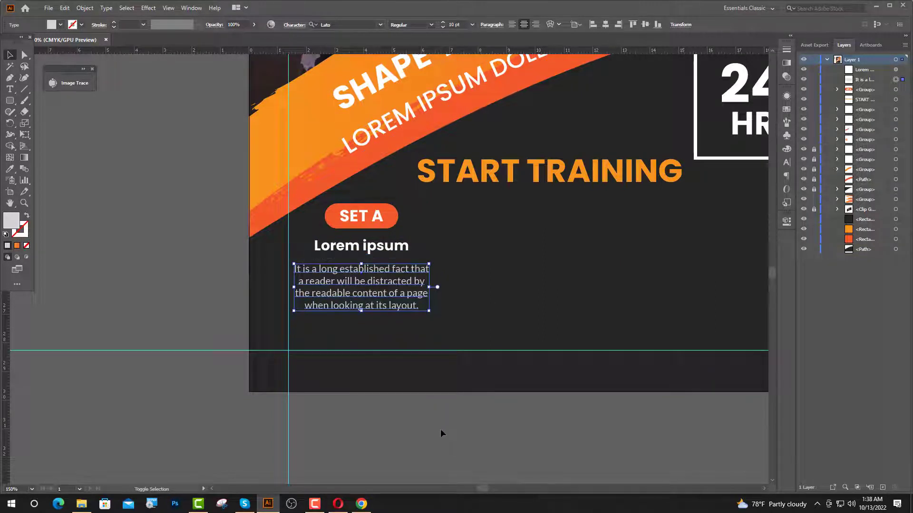
# Group the SET A label, the Lorem ipsum heading and the grey paragraph together
pyautogui.keyDown('shift'); pyautogui.click(362, 246); pyautogui.keyUp('shift')
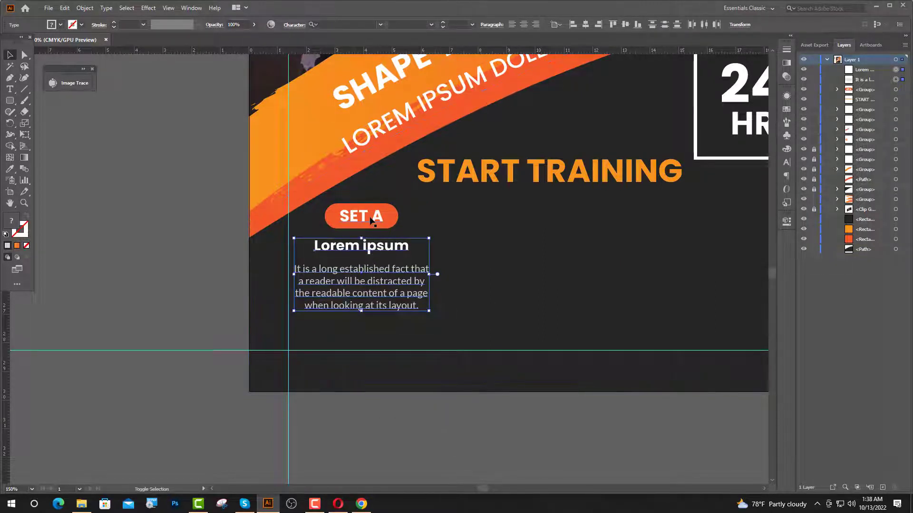
pyautogui.keyDown('shift'); pyautogui.click(370, 216); pyautogui.keyUp('shift')
pyautogui.hotkey('ctrl', 'g')
# Duplicate the SET A block twice across the flyer at equal spacing and shift the third block further right towards the margin guide
pyautogui.scroll(-2, 246, 344)
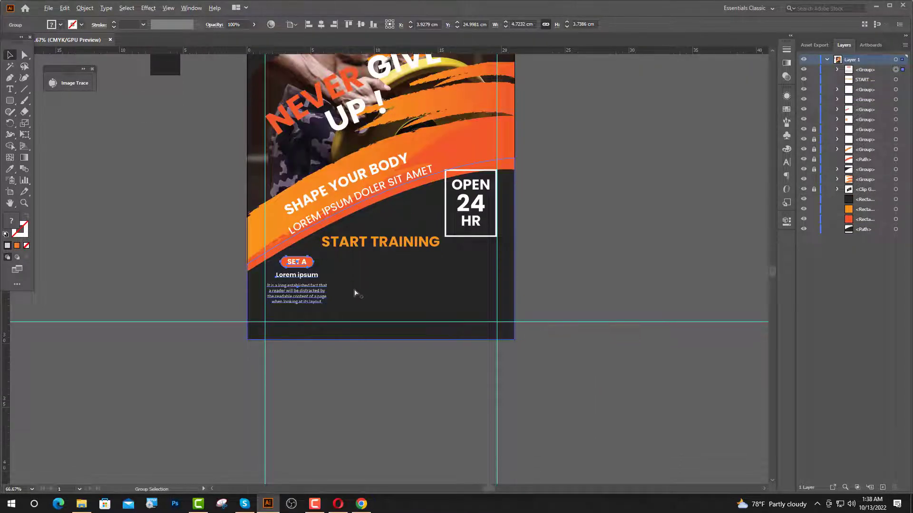
pyautogui.scroll(1, 356, 292)
pyautogui.moveTo(305, 301); pyautogui.dragTo(413, 300)
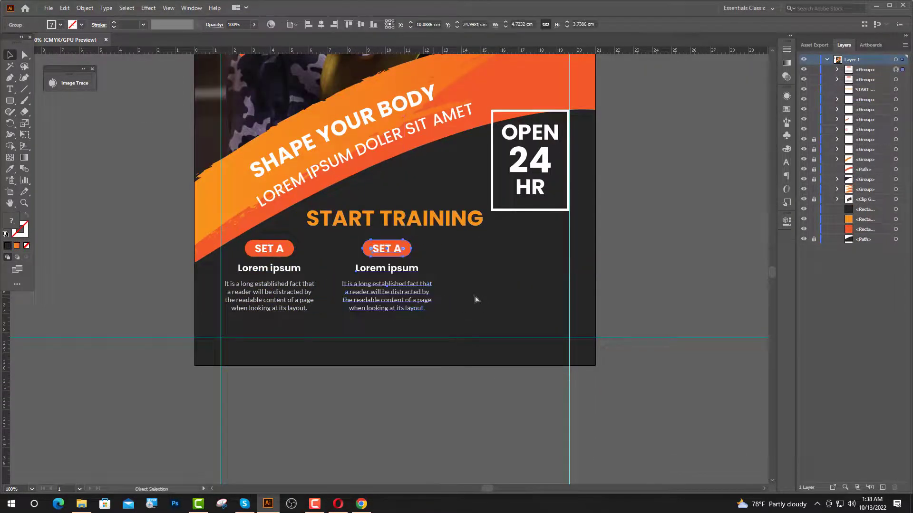
pyautogui.hotkey('ctrl', 'd')
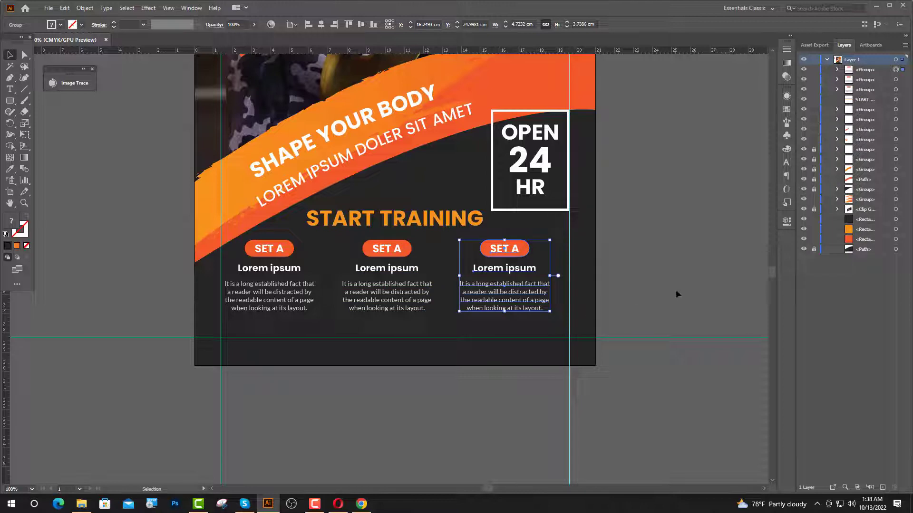
pyautogui.hotkey('shift', 'Right')
pyautogui.hotkey('shift', 'Right')
pyautogui.hotkey('shift', 'Right')
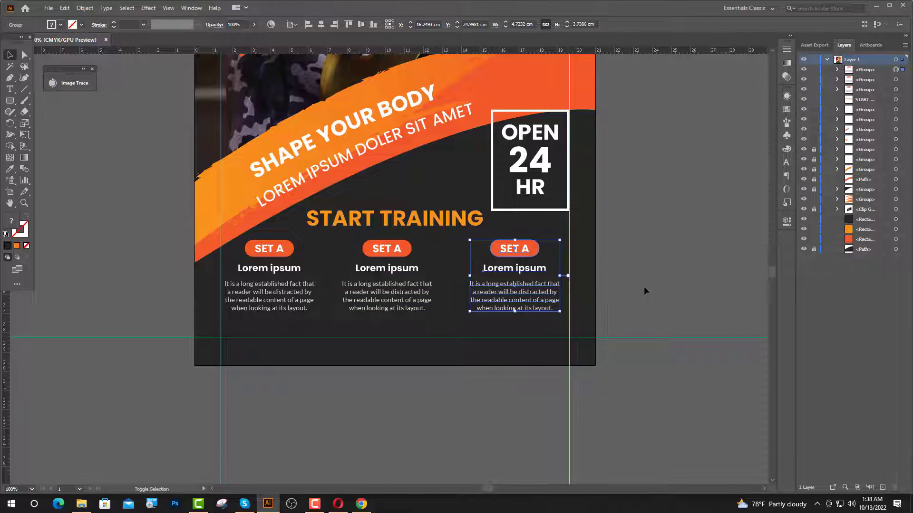
# Relabel the second block as SET B and the third block as SET C
pyautogui.click(627, 286)
pyautogui.click(10, 90)
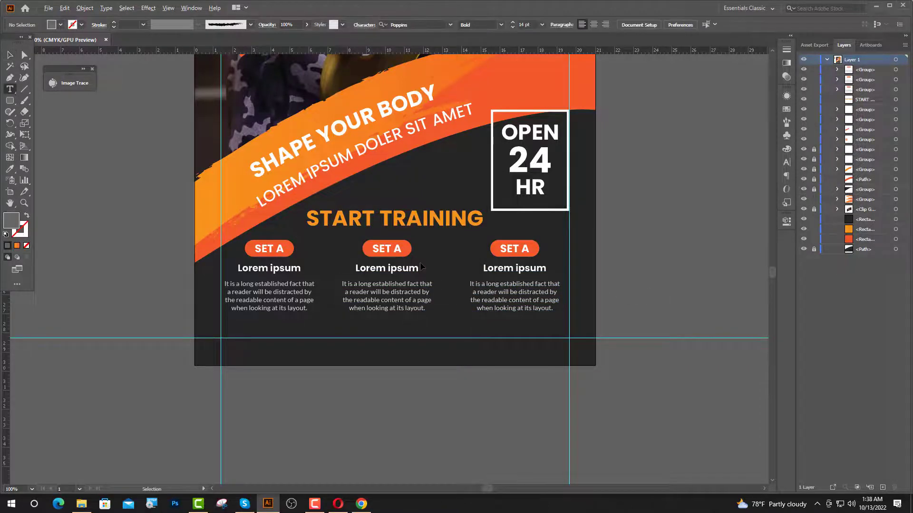
pyautogui.scroll(4, 268, 262)
pyautogui.doubleClick(313, 215)
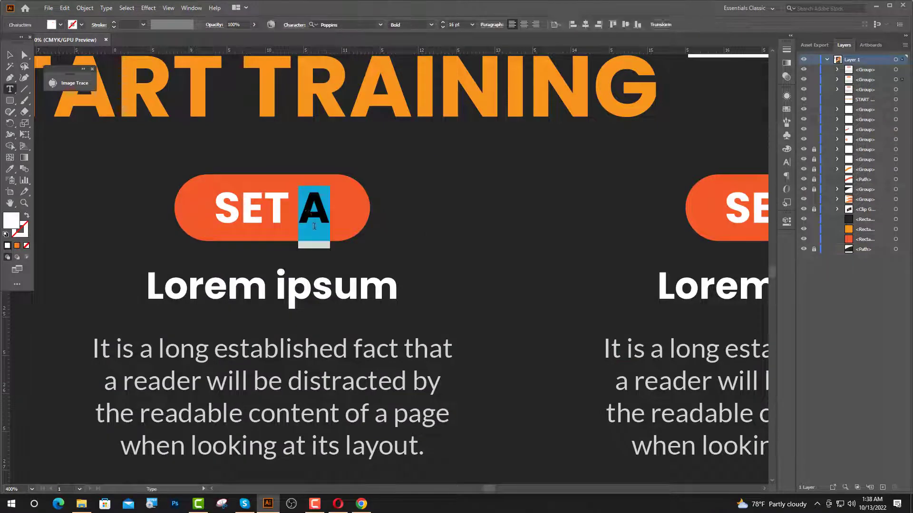
pyautogui.write('B')
pyautogui.scroll(-1, 353, 266)
pyautogui.doubleClick(688, 223)
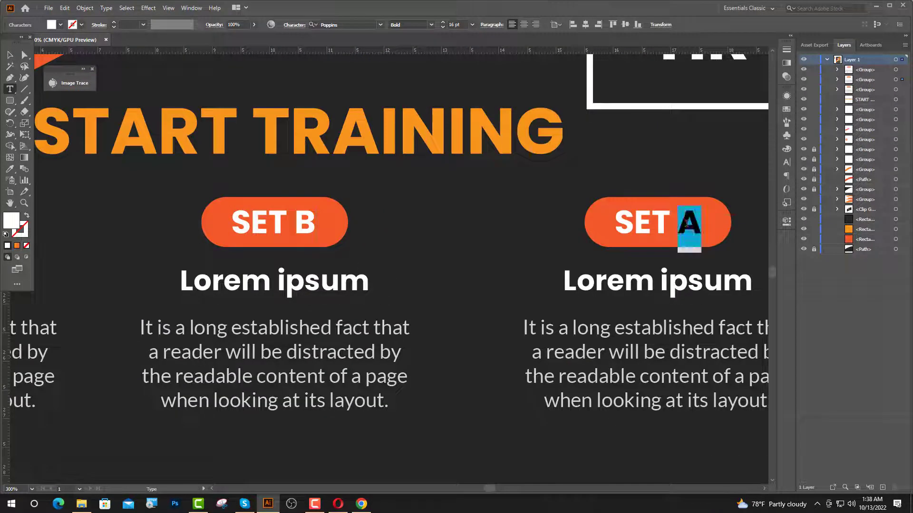
pyautogui.write('C')
pyautogui.press('Escape')
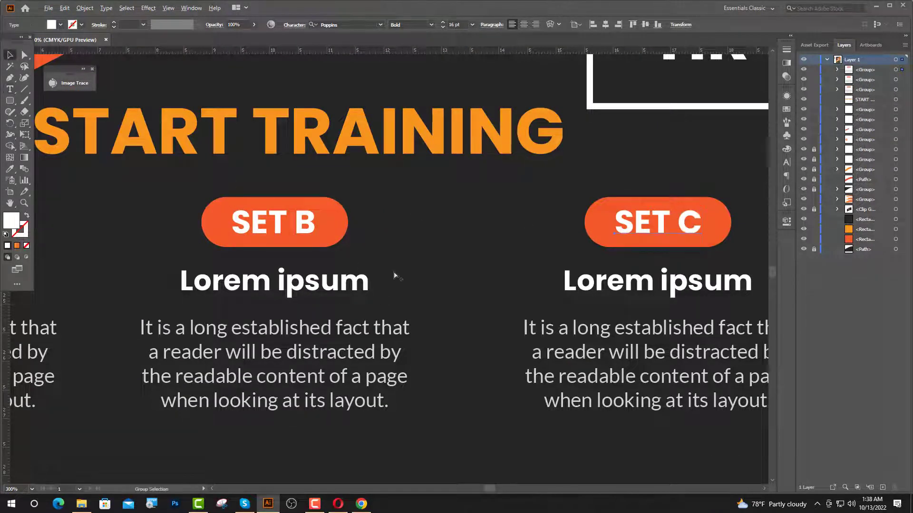
# Distribute the SET A, SET B and SET C blocks evenly by their horizontal centres, aligned to the selection
pyautogui.scroll(-2, 394, 275)
pyautogui.click(342, 285)
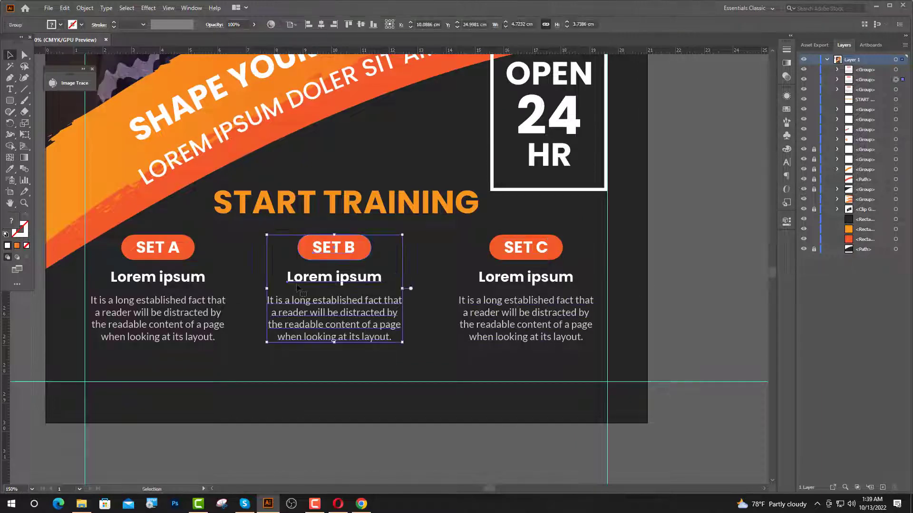
pyautogui.keyDown('shift'); pyautogui.click(176, 288); pyautogui.keyUp('shift')
pyautogui.keyDown('shift'); pyautogui.click(529, 282); pyautogui.keyUp('shift')
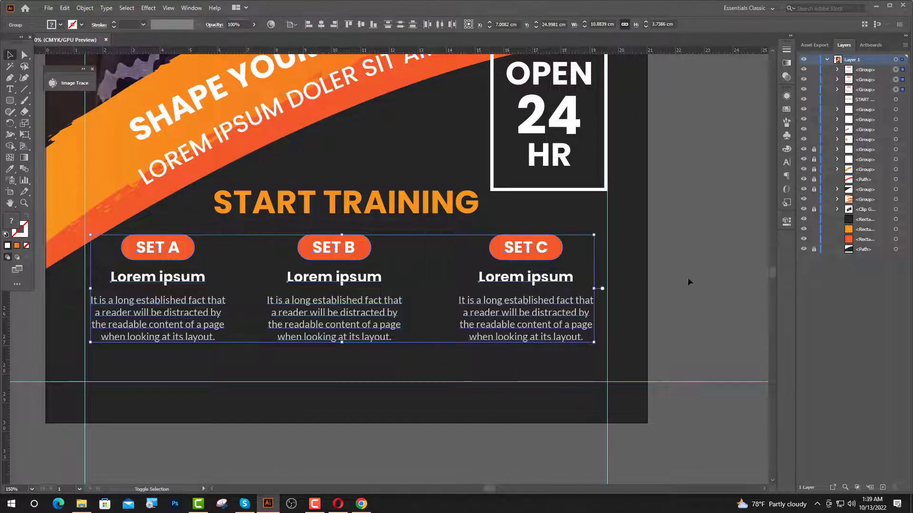
pyautogui.click(291, 24)
pyautogui.click(313, 35)
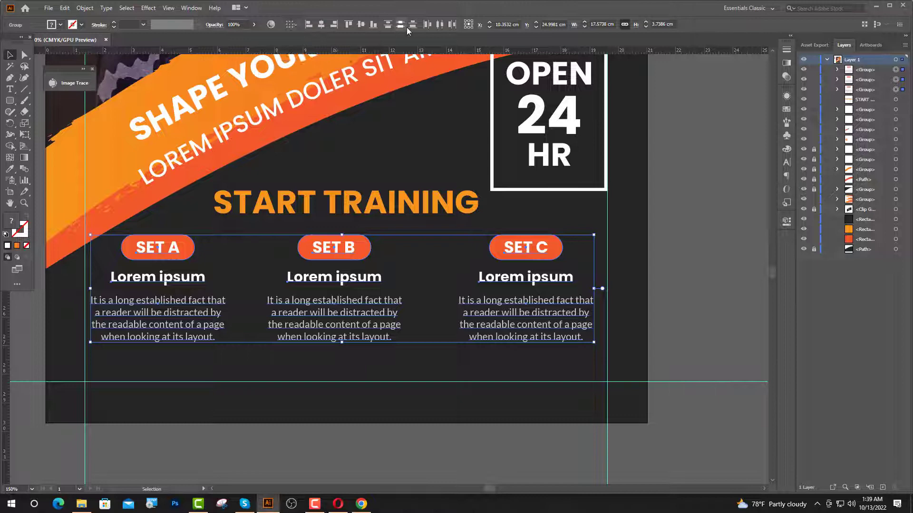
pyautogui.click(440, 24)
# Group the three set blocks and centre the group horizontally on the artboard
pyautogui.hotkey('ctrl', 'g')
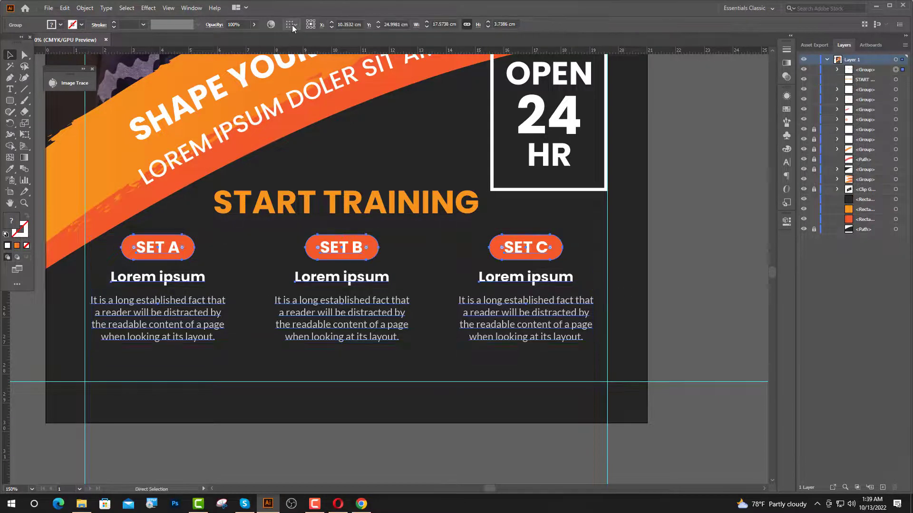
pyautogui.click(291, 25)
pyautogui.click(309, 56)
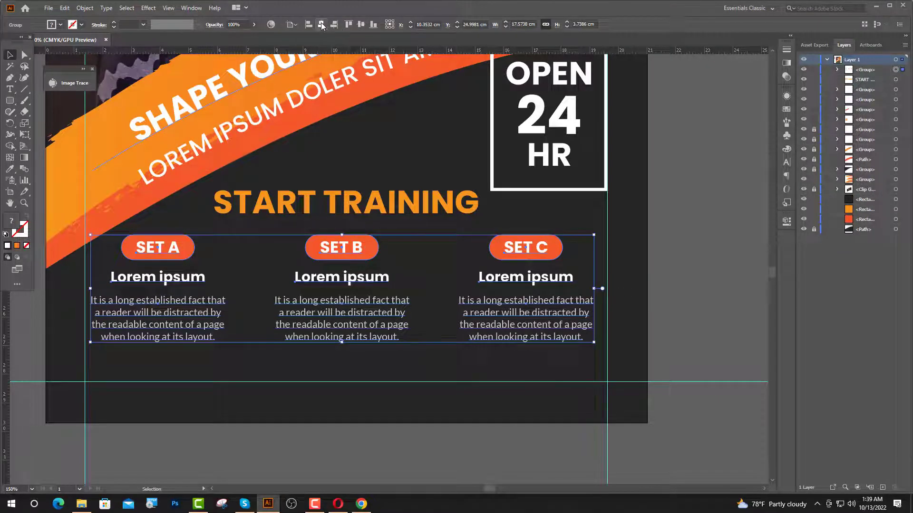
pyautogui.click(334, 24)
# Move the group of set blocks down slightly, away from the START TRAINING heading, and deselect it
pyautogui.hotkey('ctrl', '1')
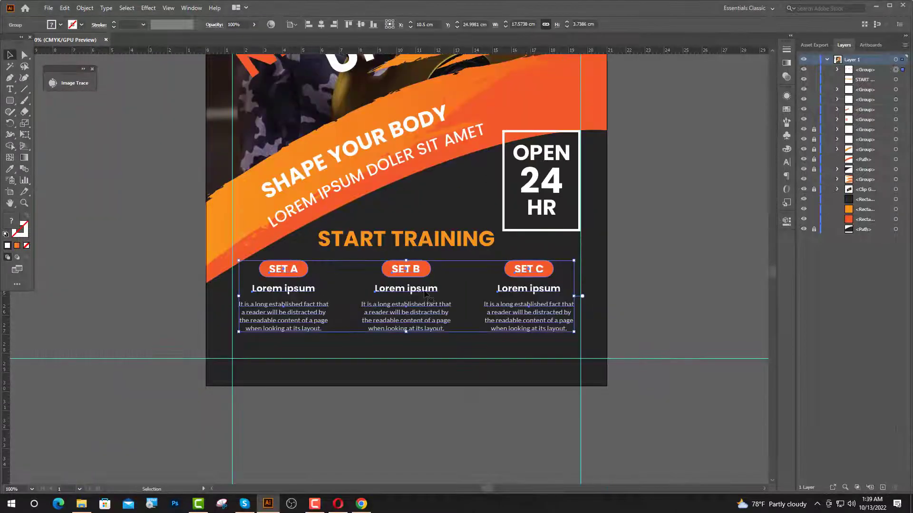
pyautogui.moveTo(426, 303)
pyautogui.mouseDown()
pyautogui.moveTo(426, 294)
pyautogui.moveTo(426, 307)
pyautogui.mouseUp()
pyautogui.click(467, 365)
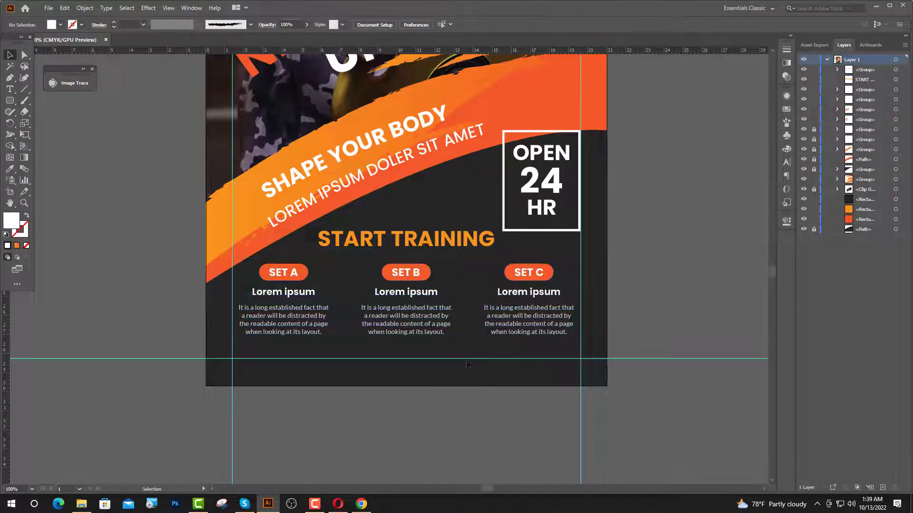
pyautogui.scroll(-1, 419, 378)
pyautogui.scroll(1, 418, 378)
pyautogui.scroll(-1, 418, 378)
pyautogui.scroll(1, 416, 378)
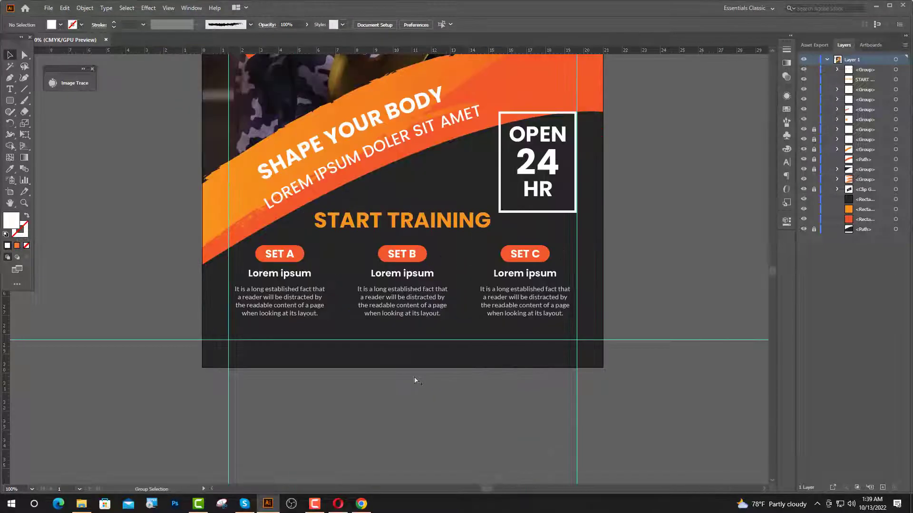
pyautogui.click(10, 89)
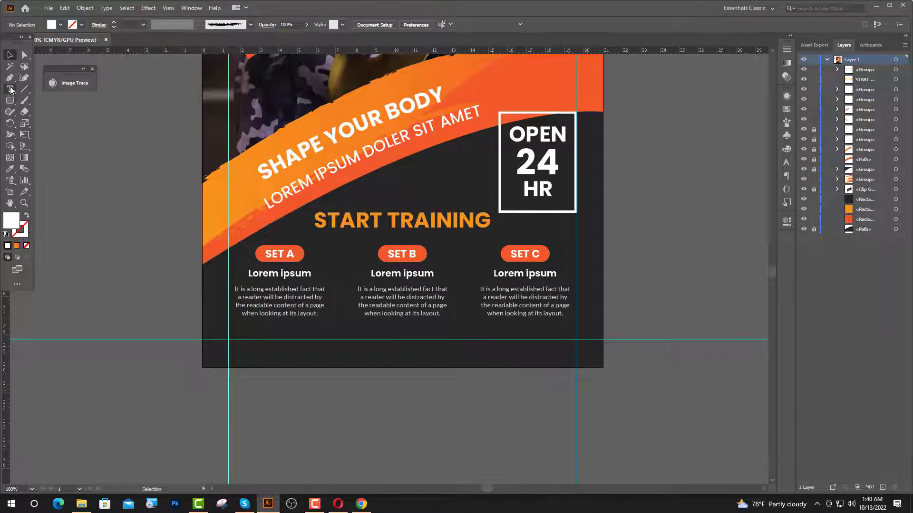
pyautogui.click(344, 345)
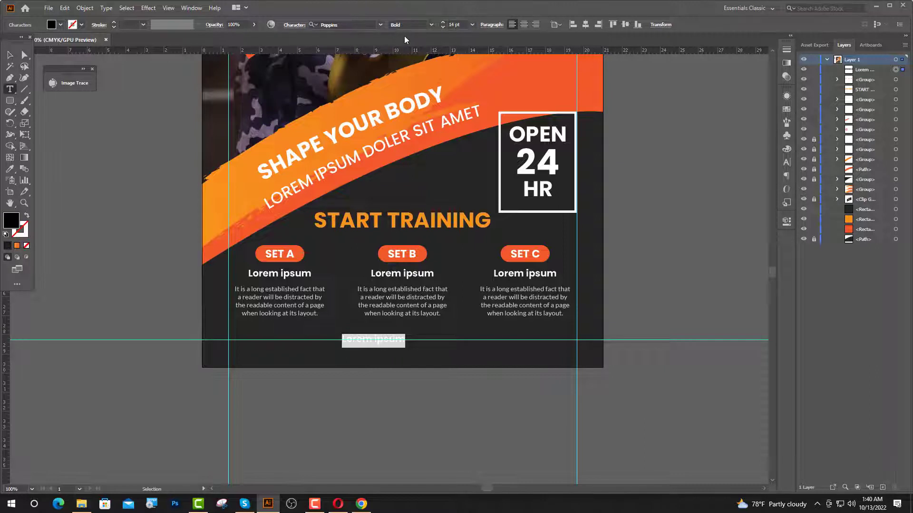
pyautogui.click(431, 25)
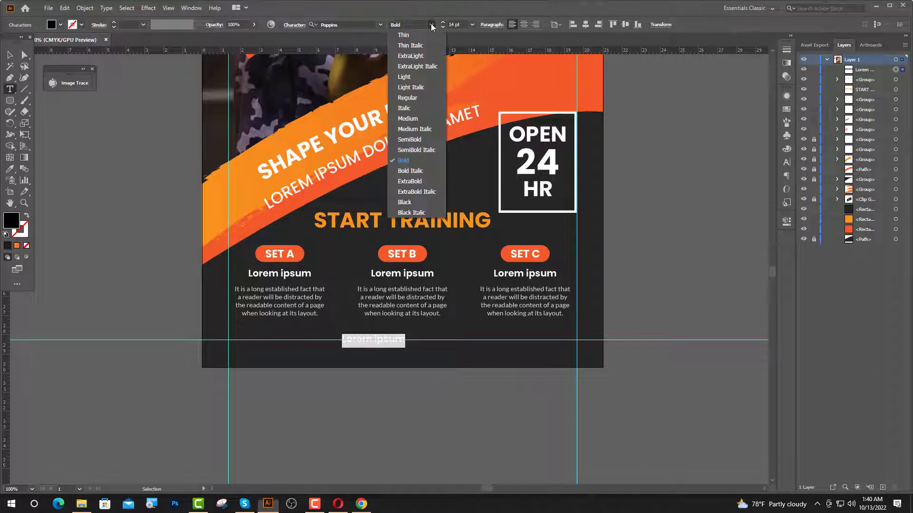
pyautogui.click(403, 201)
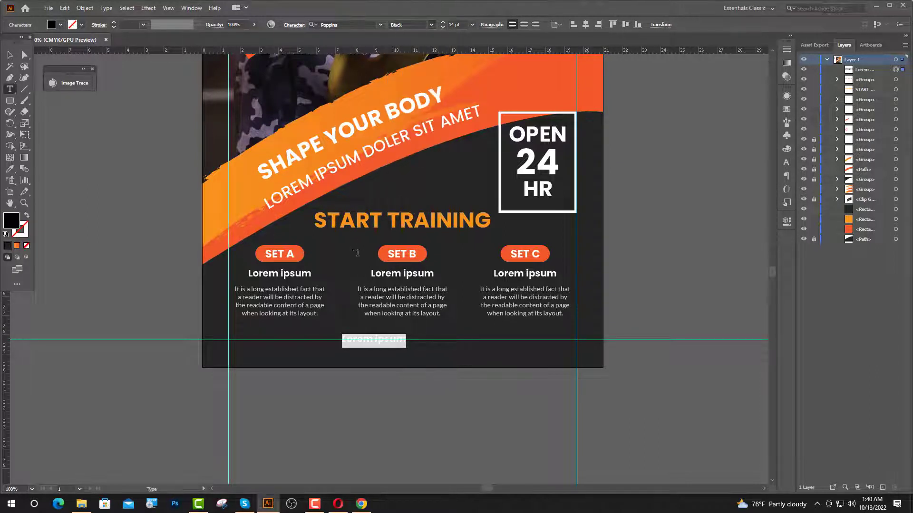
pyautogui.click(11, 169)
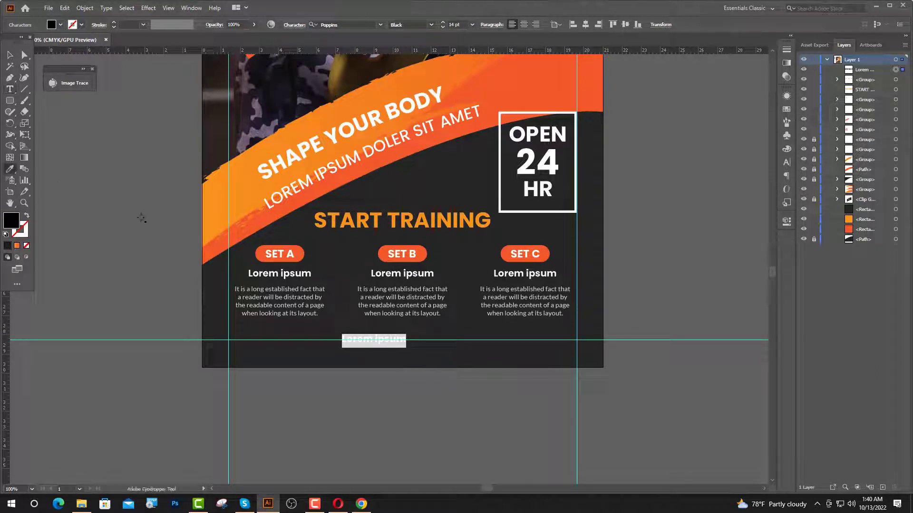
pyautogui.click(388, 274)
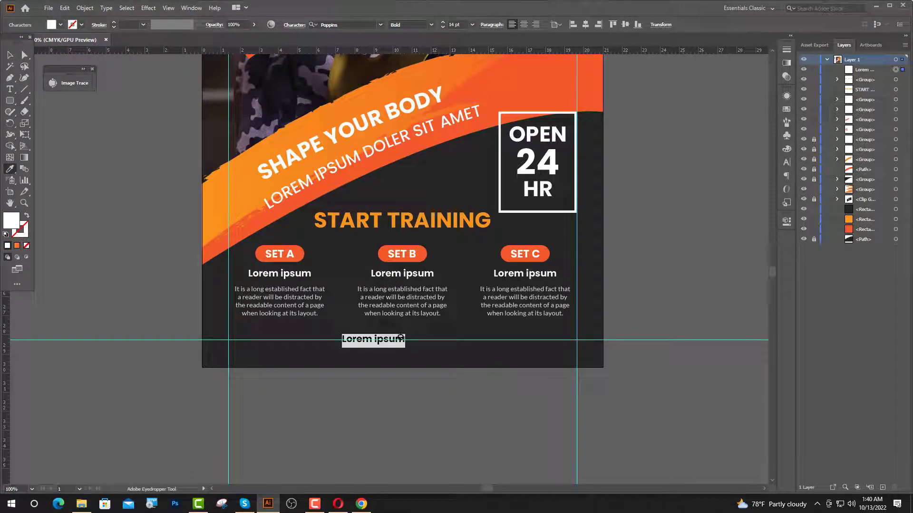
pyautogui.write('ww')
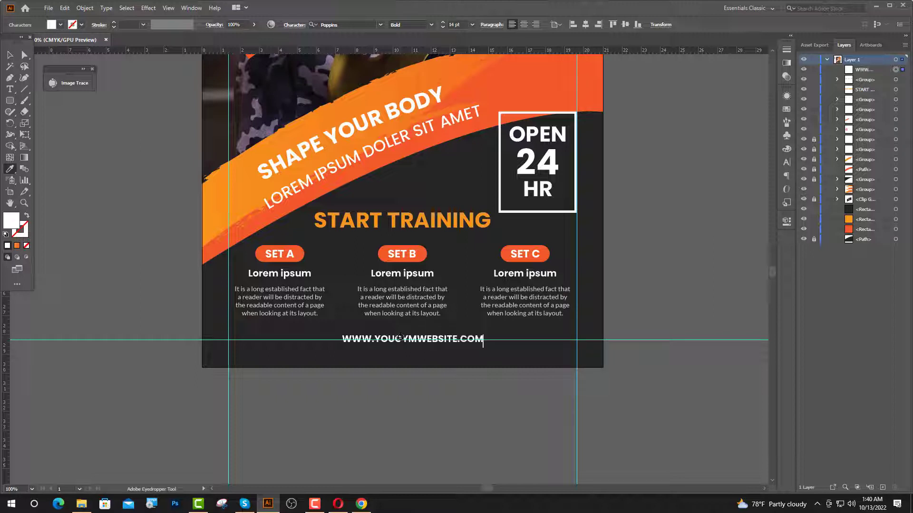
# Move the website text just below the horizontal guide, roughly centred beneath the SET B block, and leave it selected
pyautogui.press('Escape')
pyautogui.moveTo(417, 340); pyautogui.dragTo(408, 350)
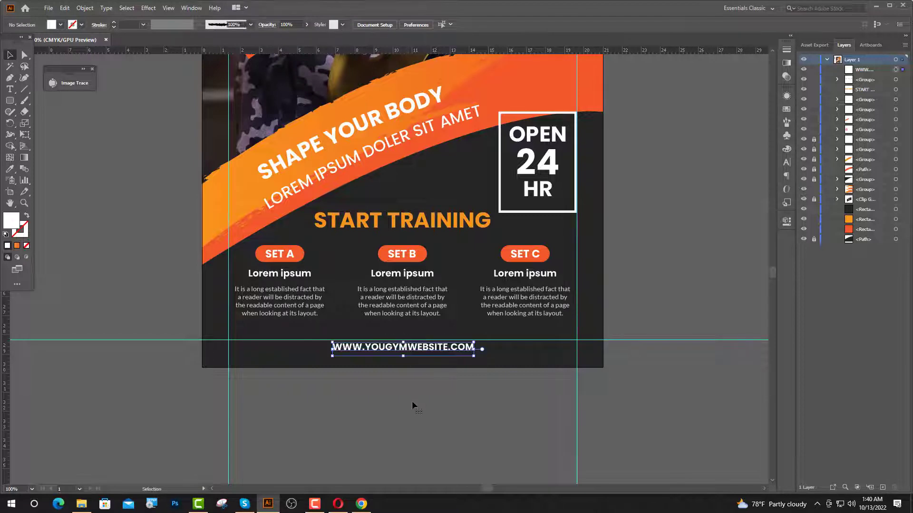
pyautogui.click(411, 401)
pyautogui.scroll(2, 414, 351)
pyautogui.click(407, 354)
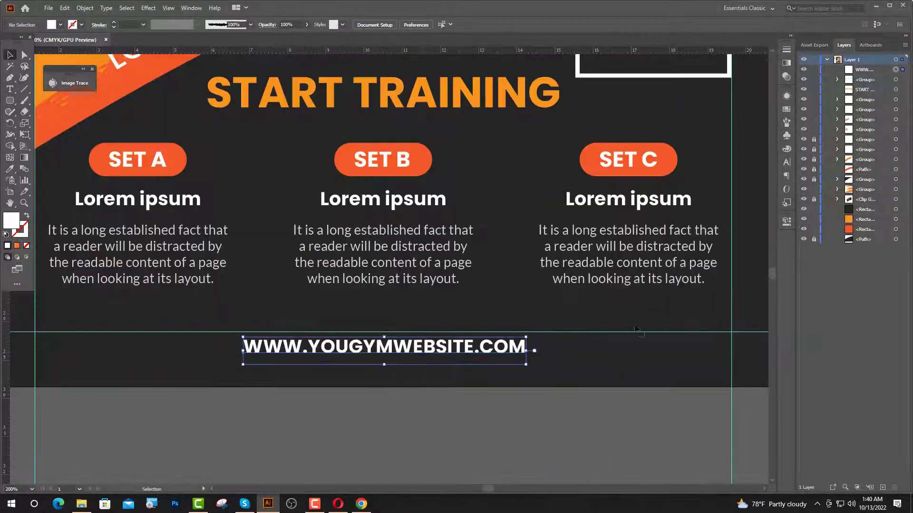